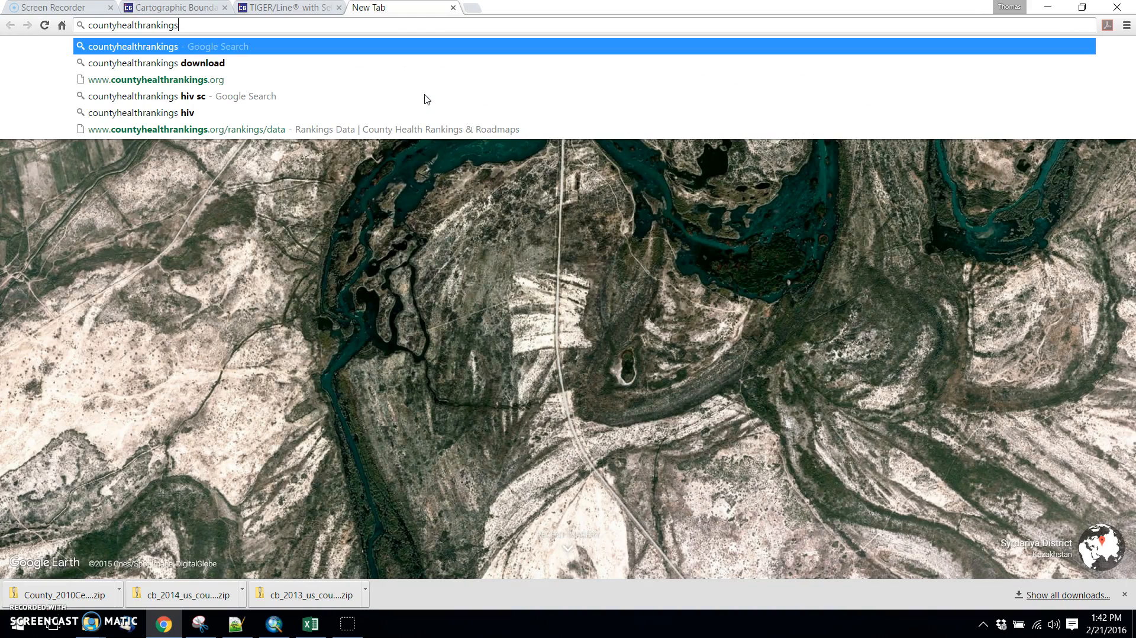
Search the web for "countyhealthrankings download" and open the County Health Rankings page with downloadable rankings data.
key("Down")
key("Return")
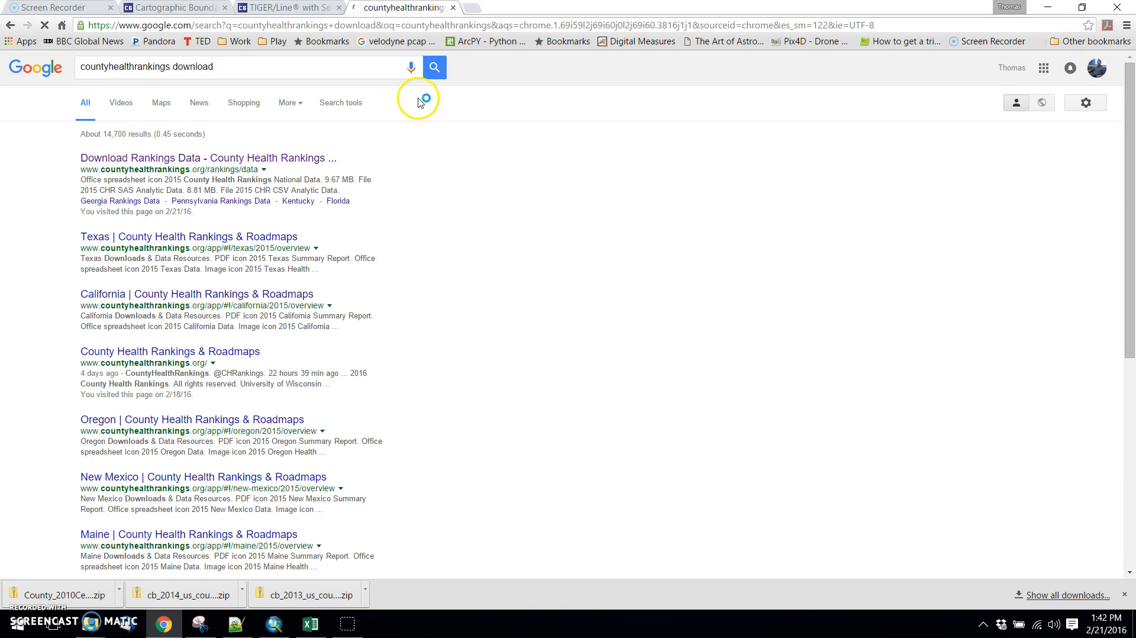
left_click(166, 156)
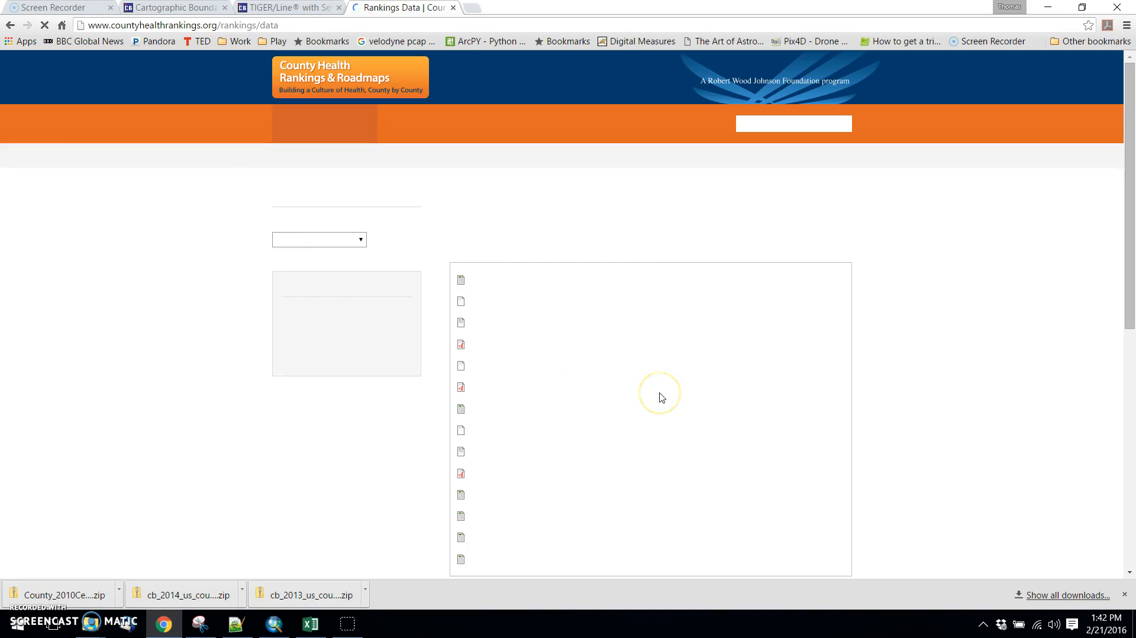
Download the 2013 County Health Rankings National Data file into the download folder on the Desktop.
scroll(681, 385, "down", 1)
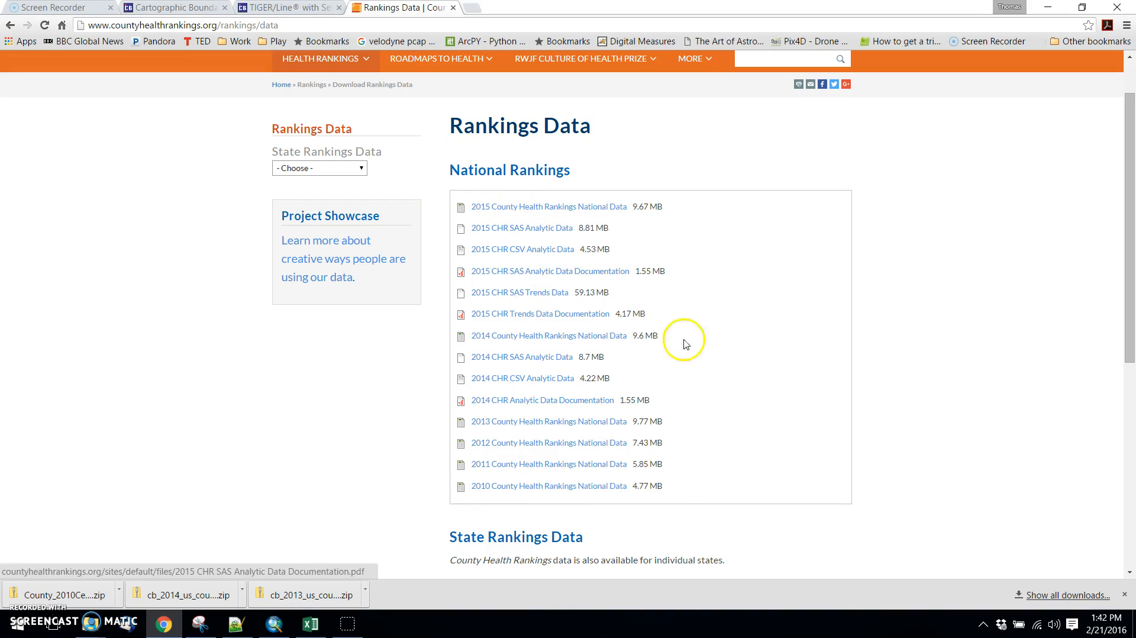
left_click(580, 424)
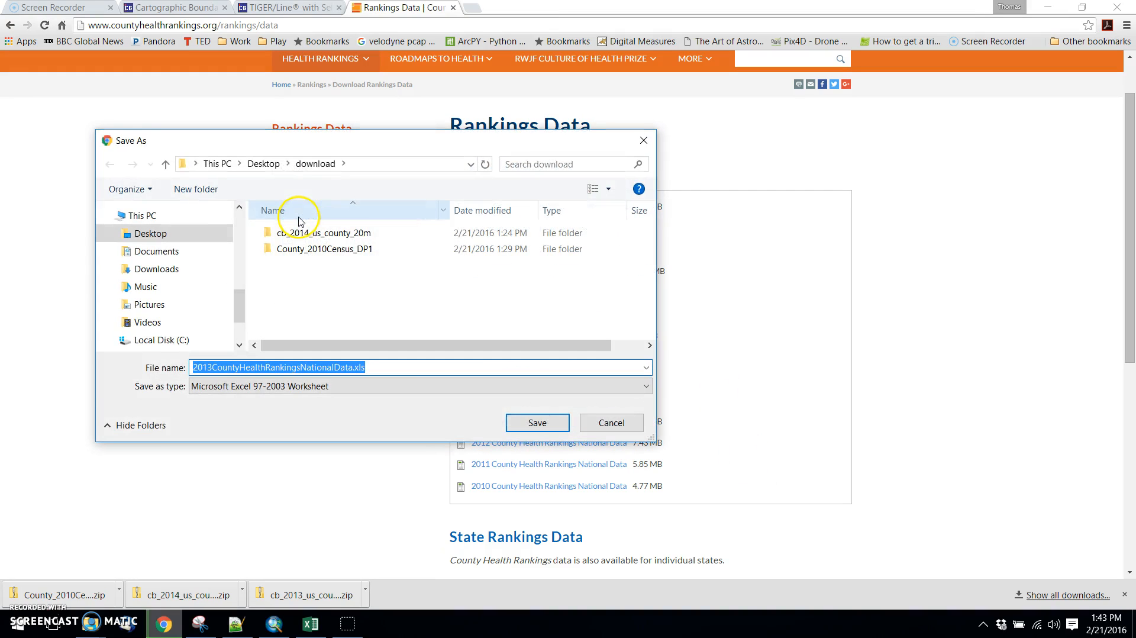
left_click(538, 423)
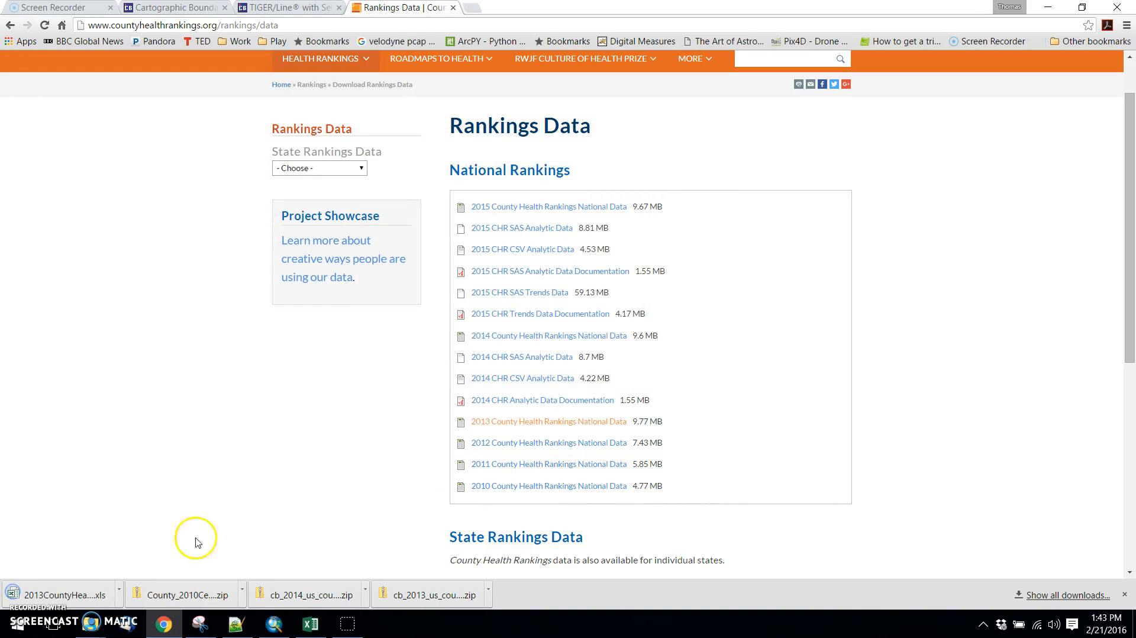
Open 2013CountyHealthRankingsNationalData.xls from the Desktop's download folder in Excel.
mouse_move(90, 624)
left_click(330, 563)
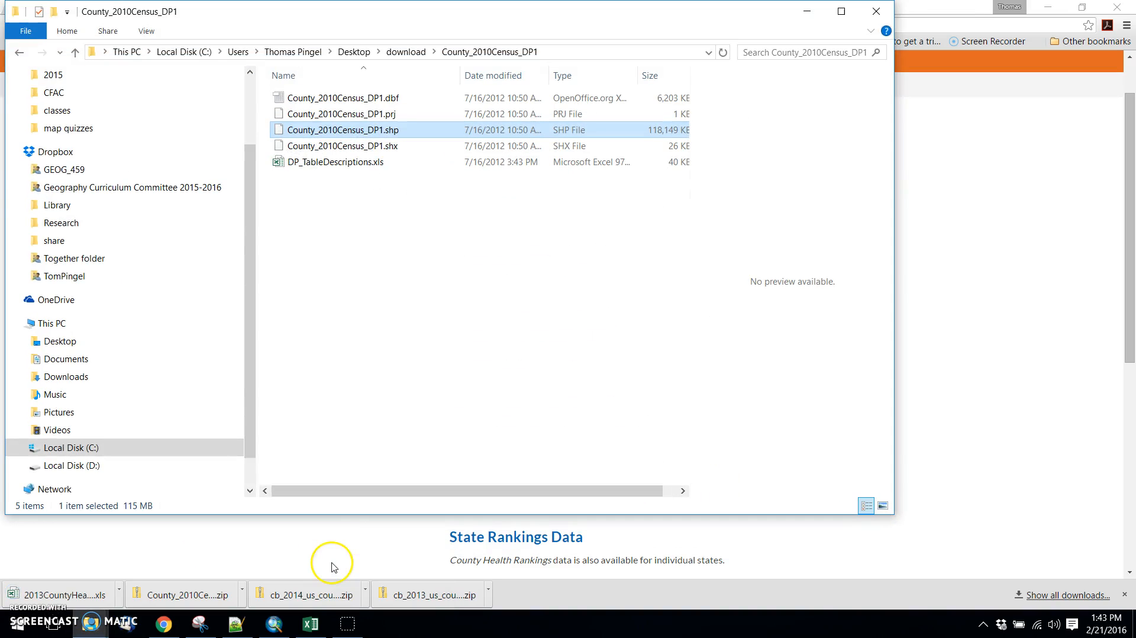
left_click(406, 51)
left_click(329, 130)
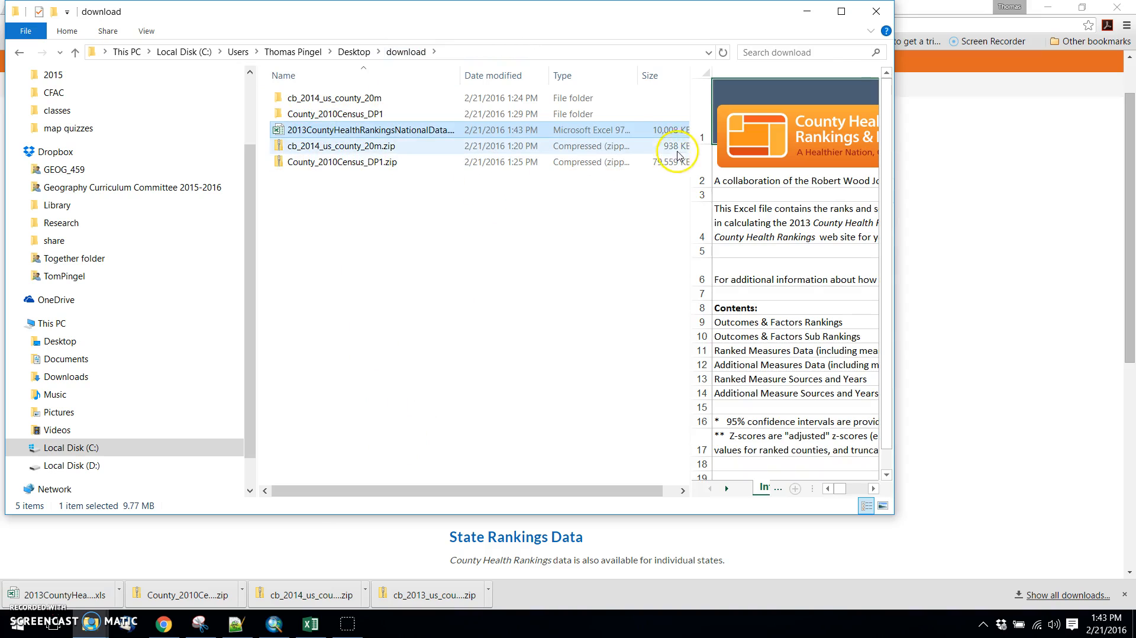
double_click(348, 131)
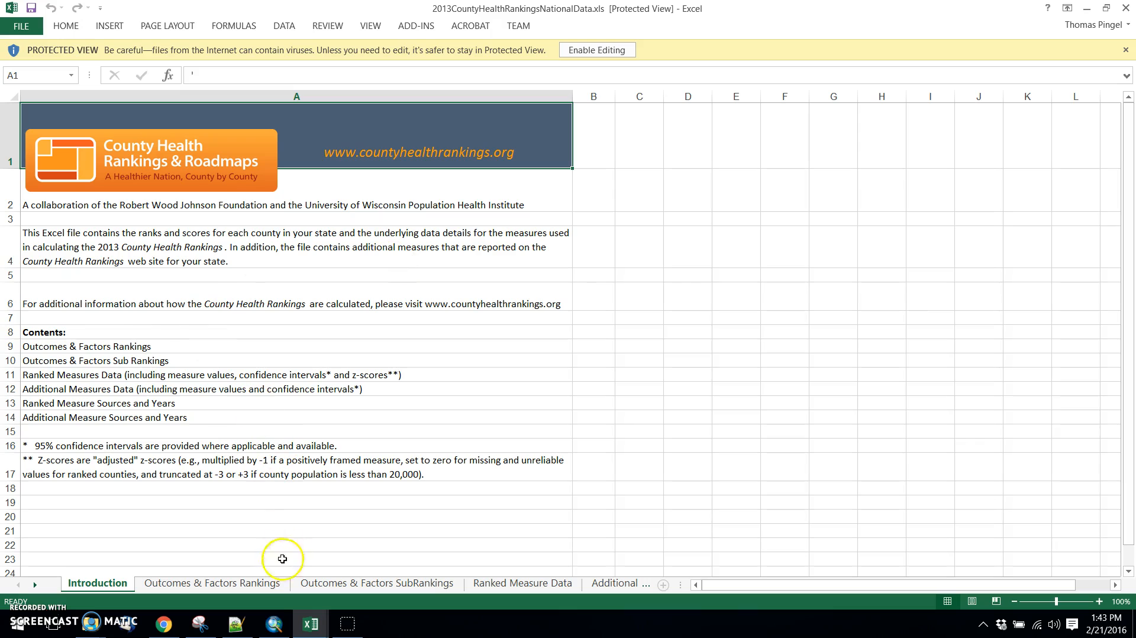
Examine the Outcomes & Factors Rankings and Ranked Measure Data sheets, including the violent crime counts, rates and z-scores.
left_click(241, 586)
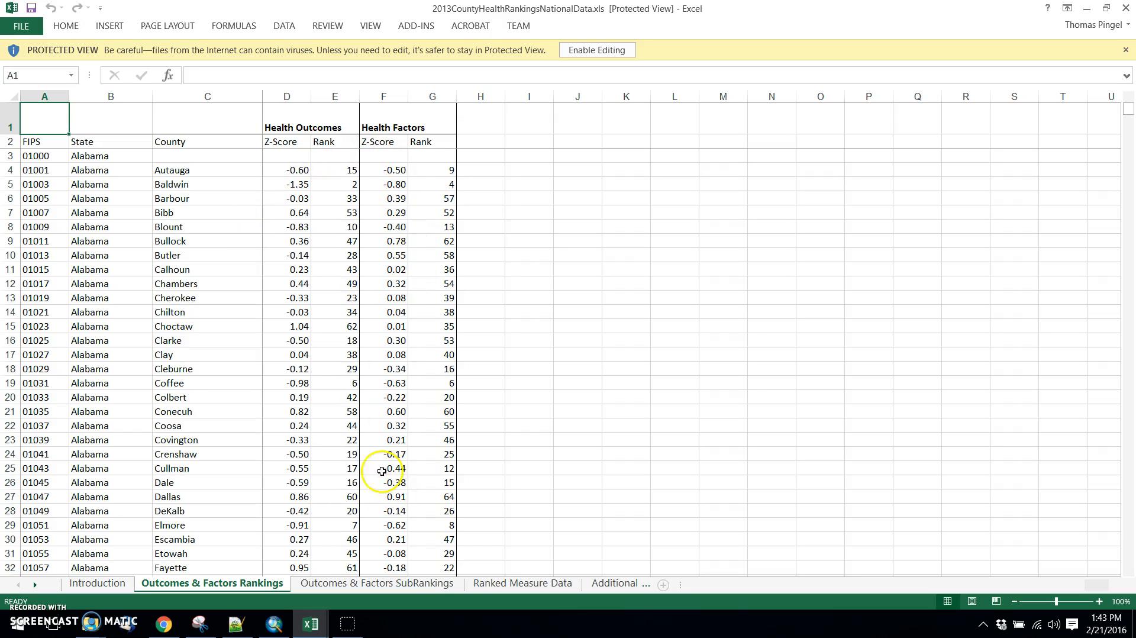
left_click(515, 586)
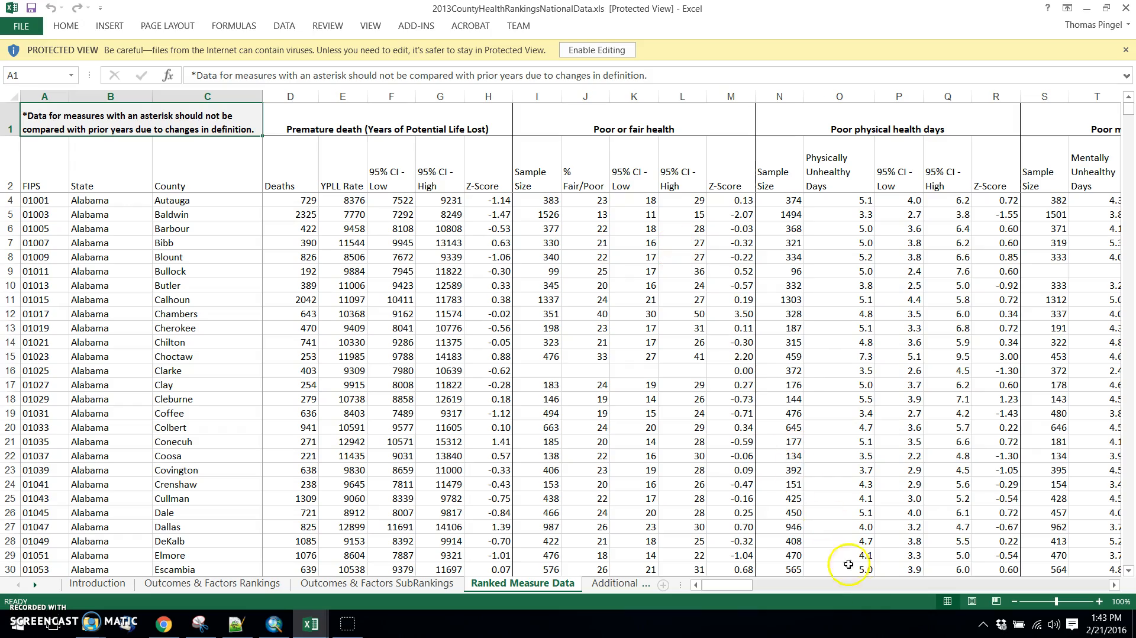
left_click_drag(740, 587, 1071, 586)
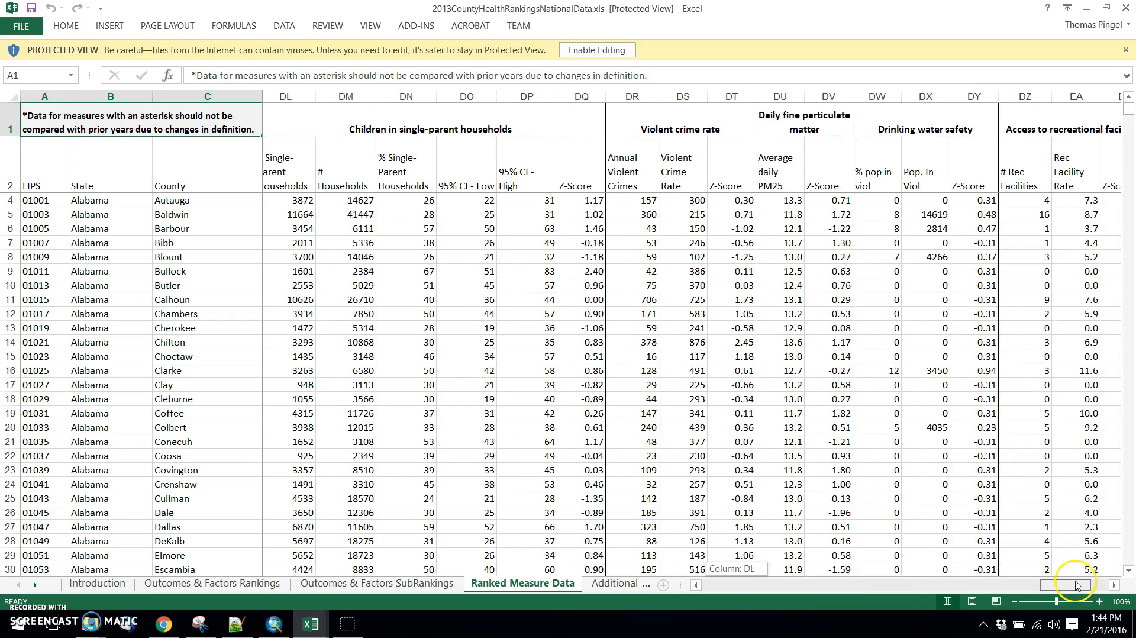
left_click(744, 135)
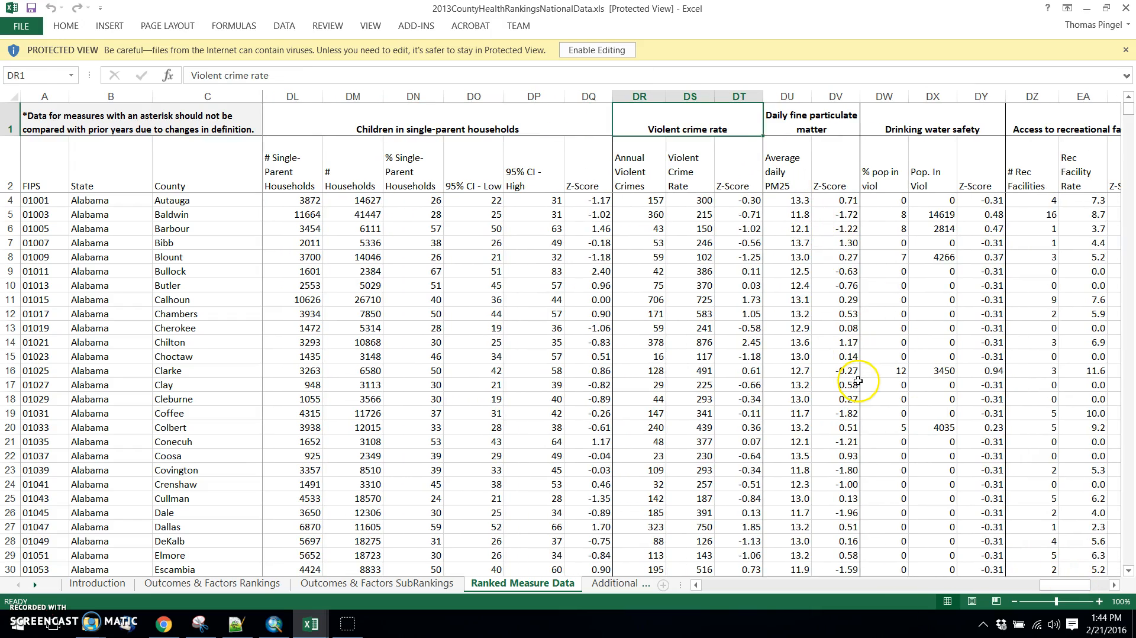
left_click(627, 172)
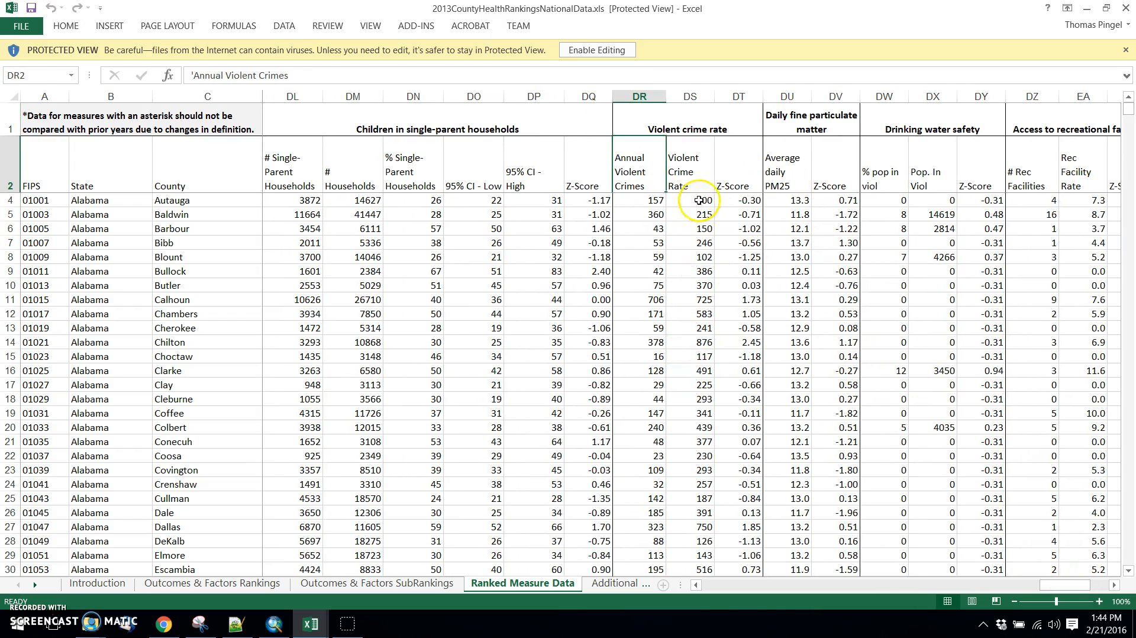
left_click(687, 169)
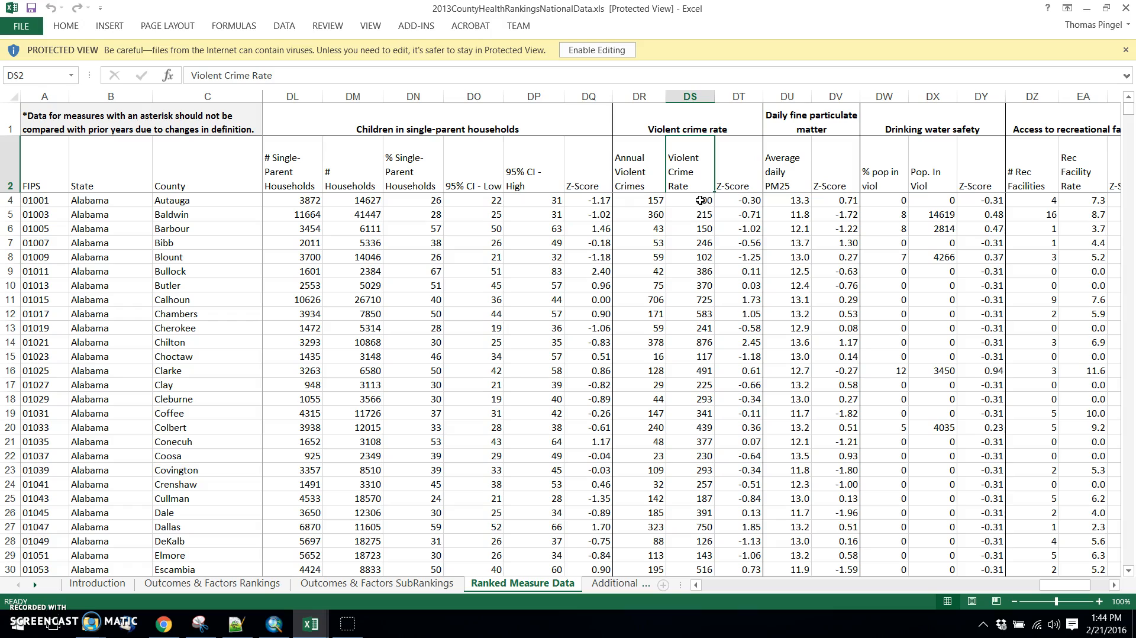
left_click(748, 202)
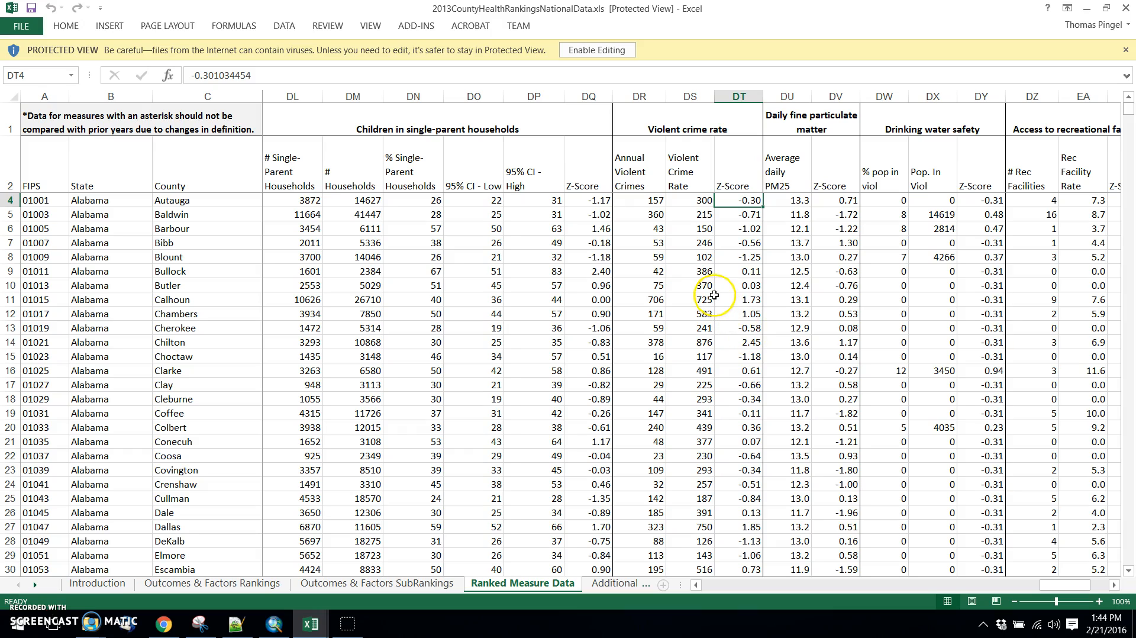
Switch to Chrome, search for "zscore" in a new tab and read the Wikipedia article on the standard score.
left_click(164, 624)
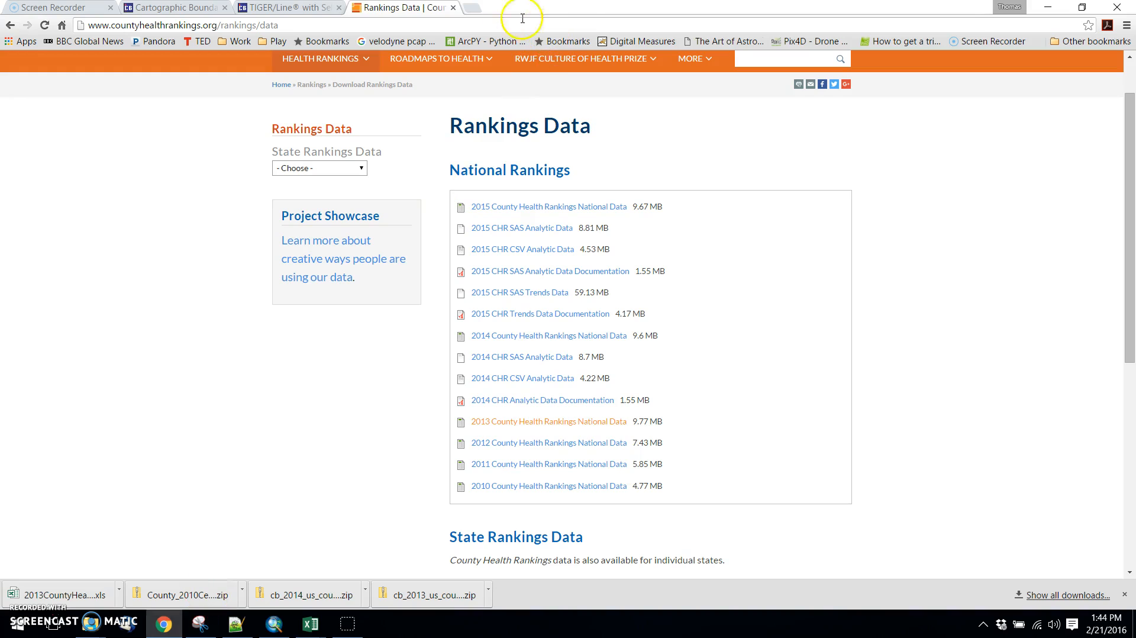
left_click(464, 9)
type("z")
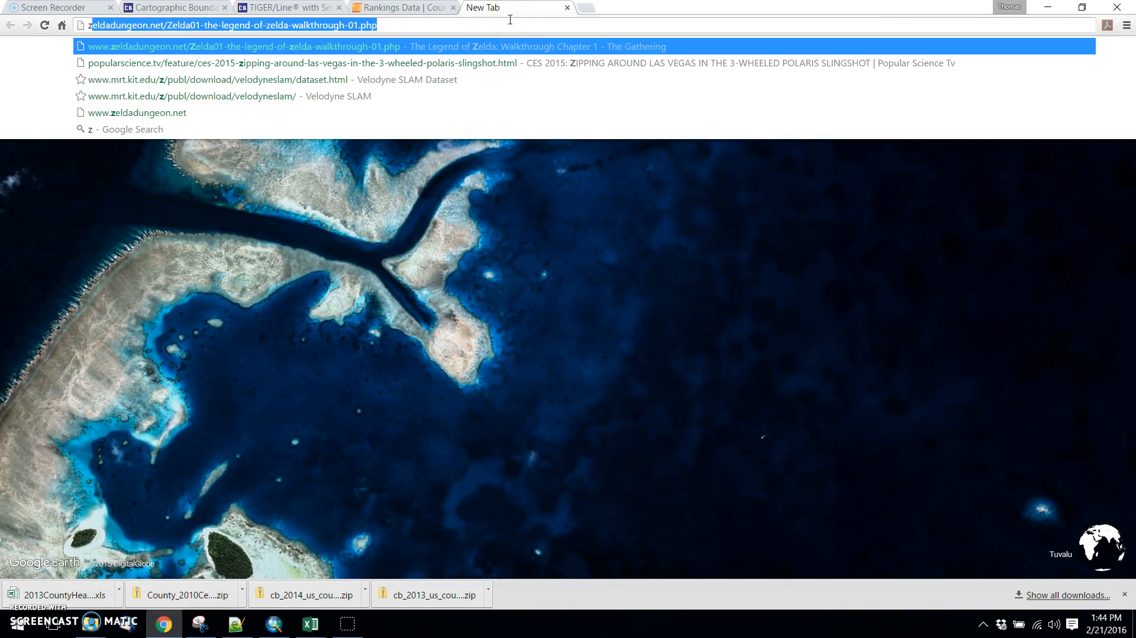
type("score")
key("Return")
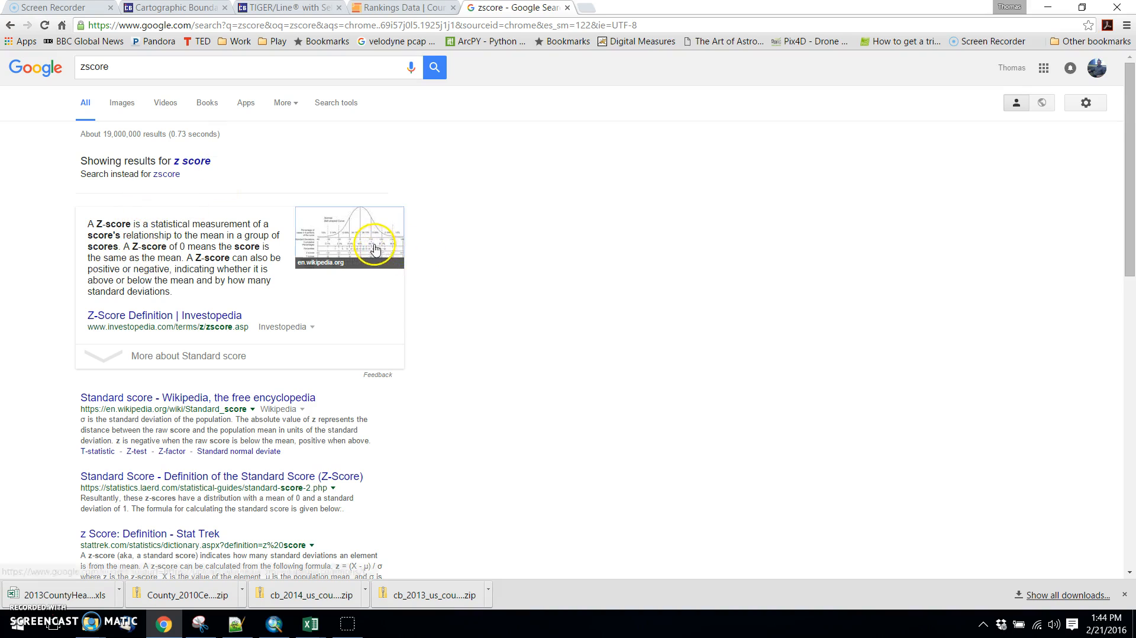
left_click(368, 247)
left_click(406, 335)
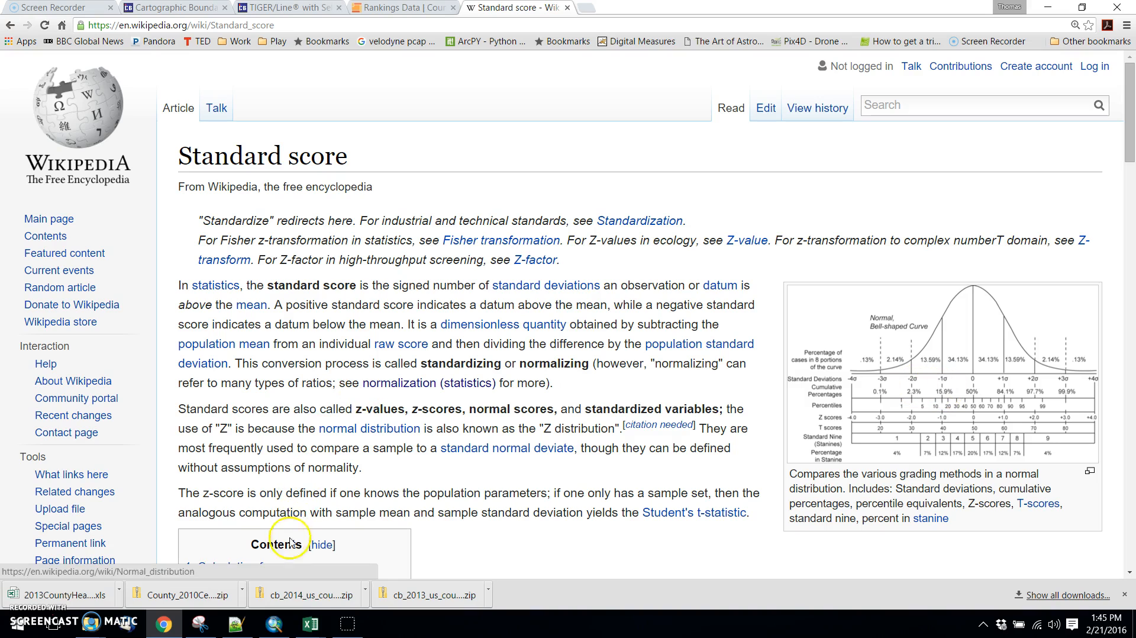
Return to the rankings workbook in Excel and review the category header row and the violent crime rate and z-score headings.
left_click(311, 624)
left_click(391, 562)
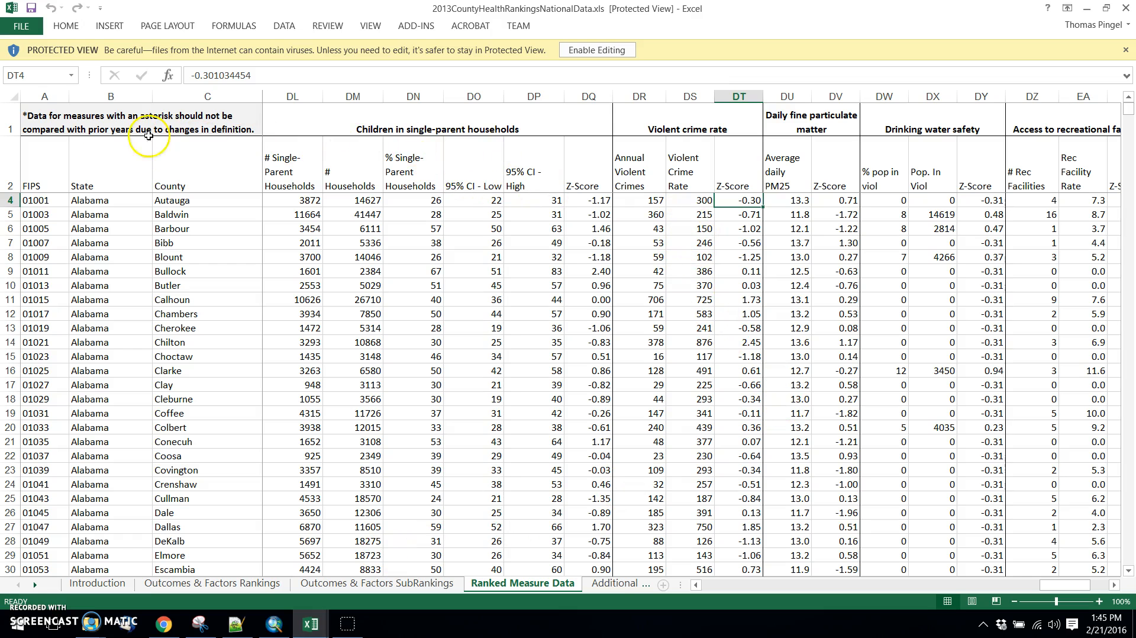
left_click(10, 123)
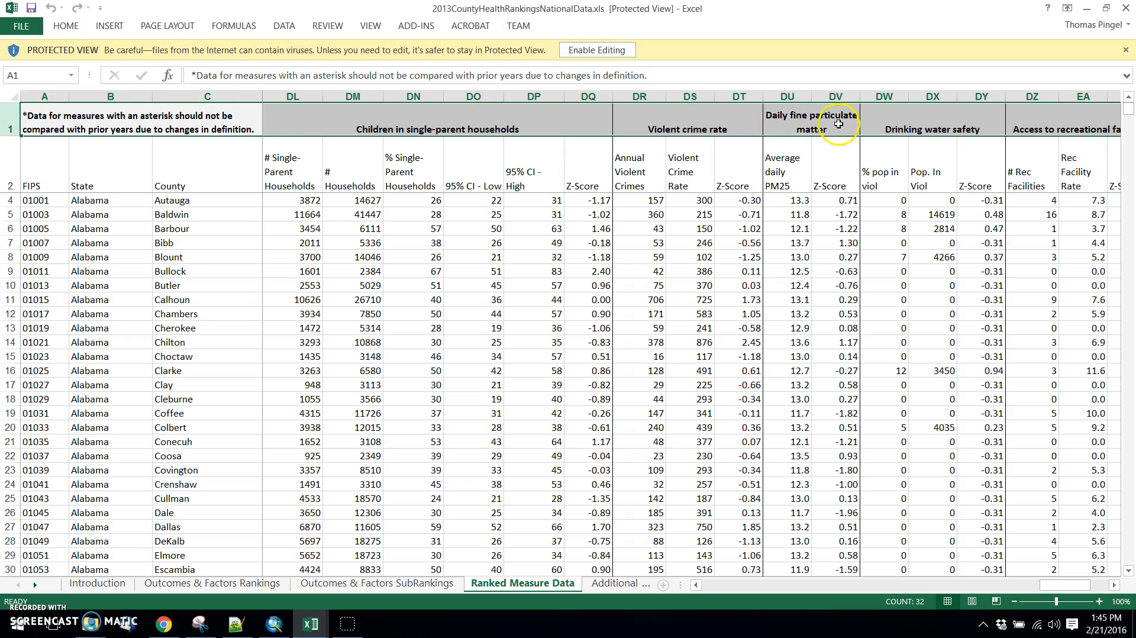
left_click(687, 171)
left_click(746, 171)
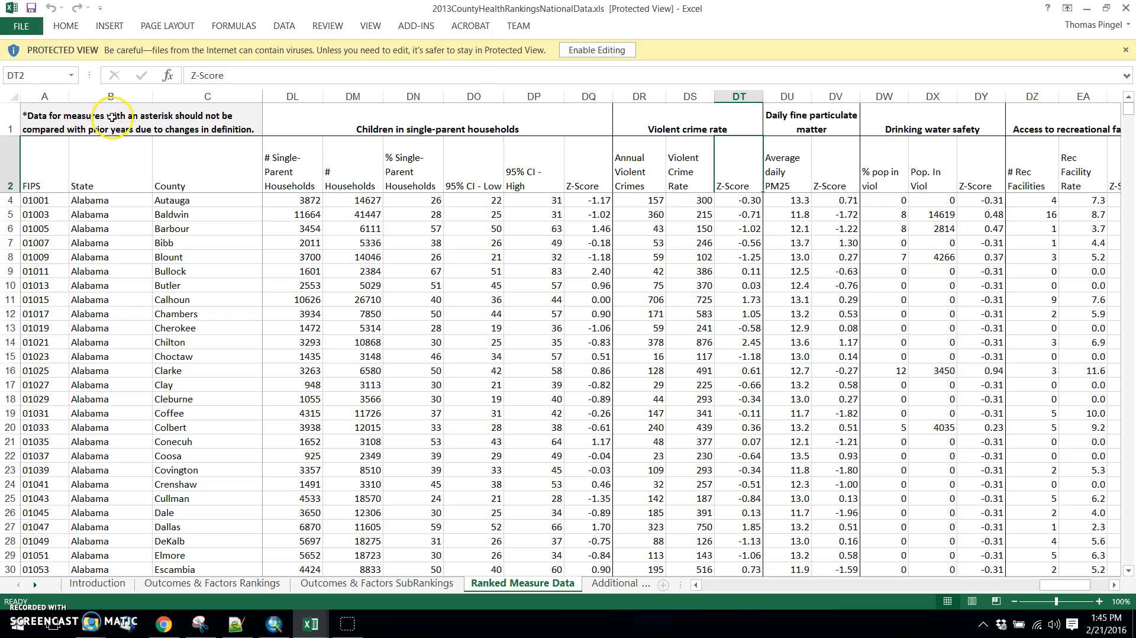
Copy the FIPS, State and County columns from Ranked Measure Data into a new blank workbook, starting at A1.
left_click_drag(44, 96, 208, 95)
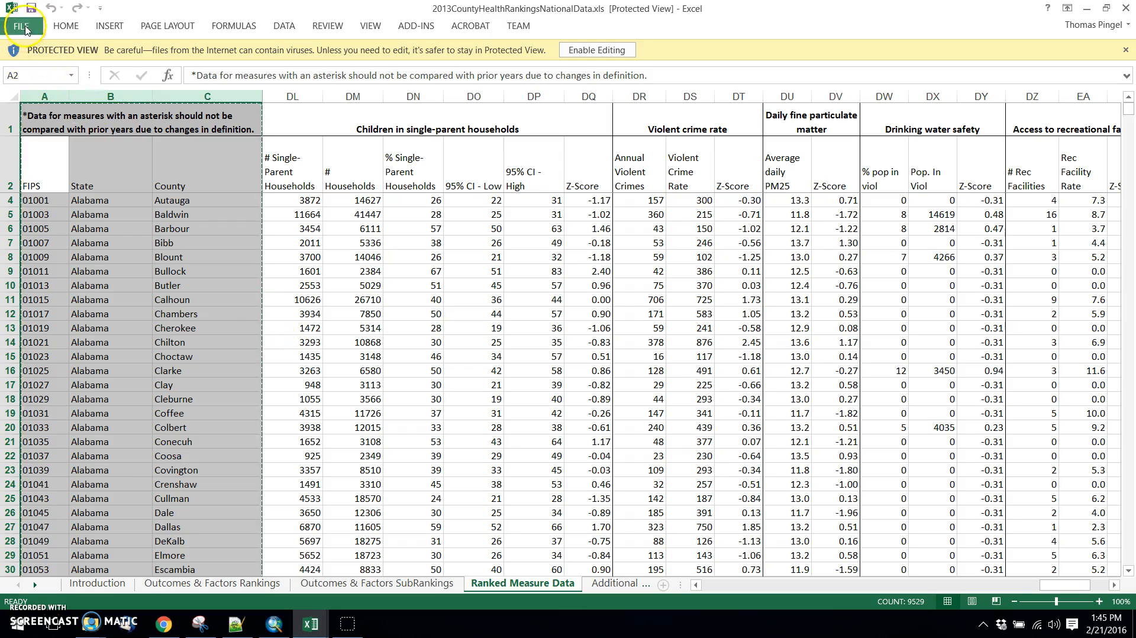
left_click(20, 26)
left_click(56, 71)
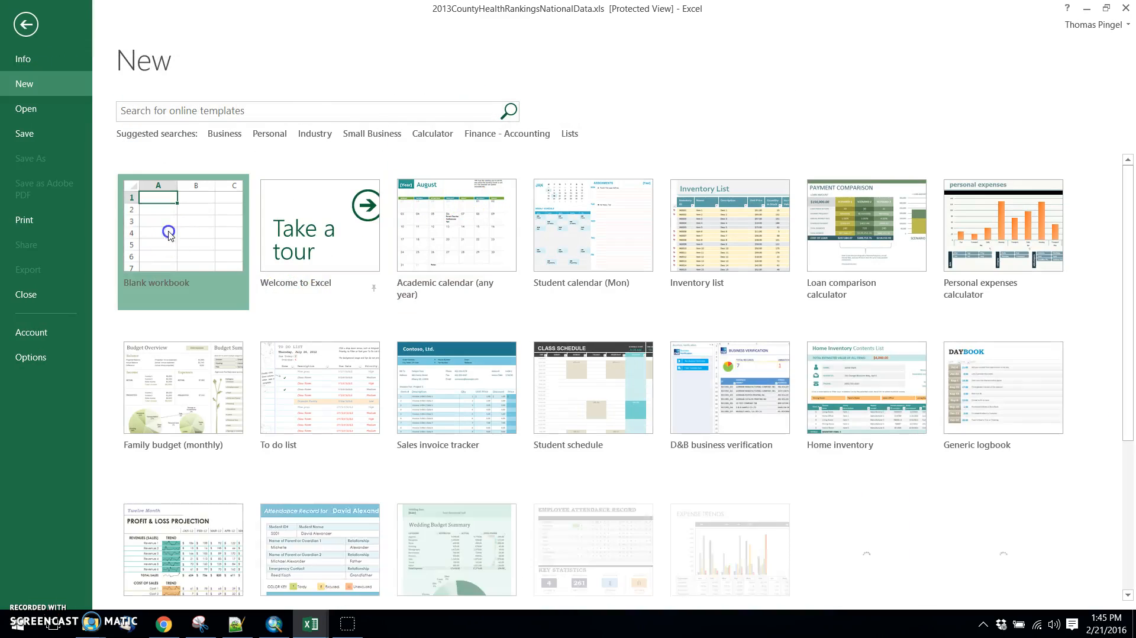
key("Escape")
key("ctrl+v")
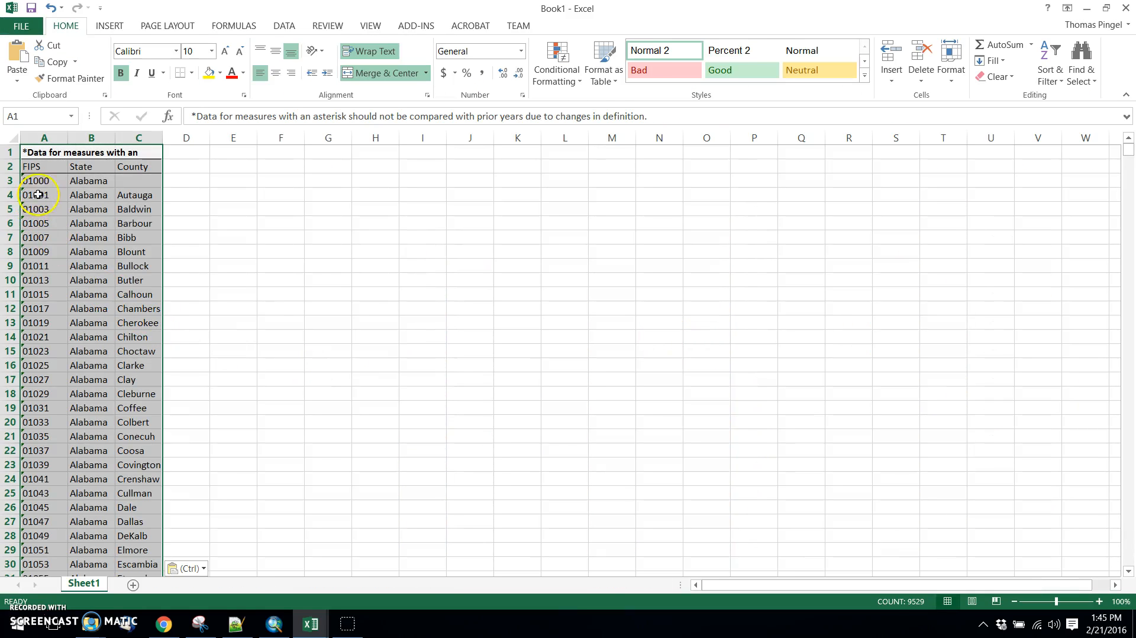
Check the statewide Alabama row and the individual county names among the pasted rows.
left_click(38, 182)
left_click(104, 182)
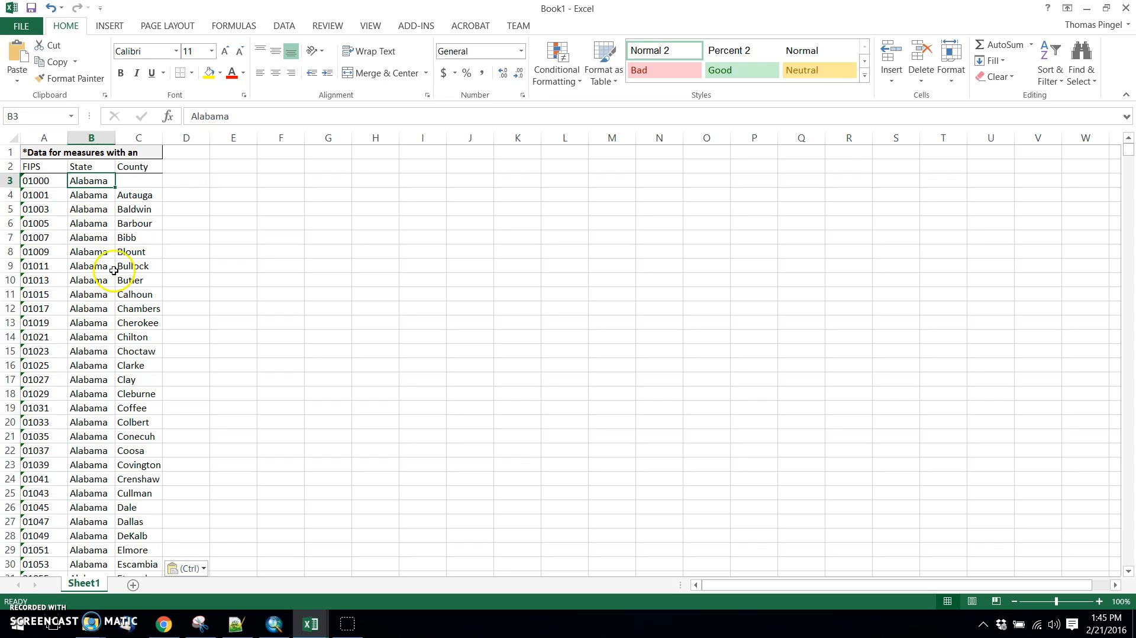
left_click(135, 195)
left_click(133, 392, "shift")
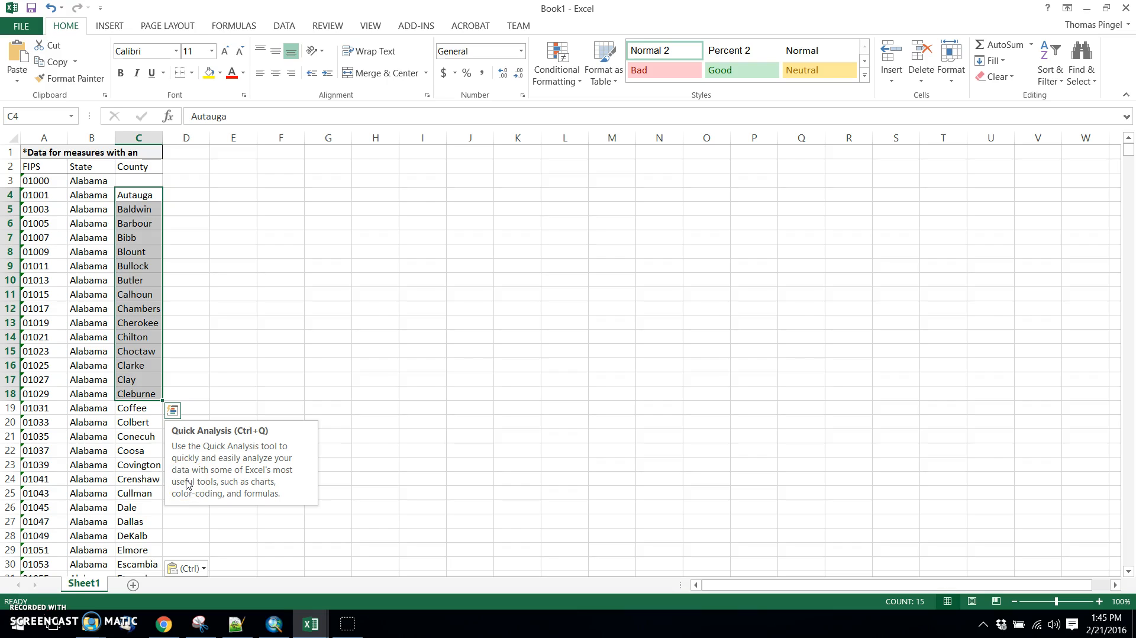
Copy the three Violent crime rate columns (DR to DT) from the rankings workbook into the new workbook, starting at D1.
key("alt+Tab")
left_click(640, 94)
left_click_drag(639, 94, 738, 96)
key("ctrl+c")
key("alt+Tab")
left_click(183, 152)
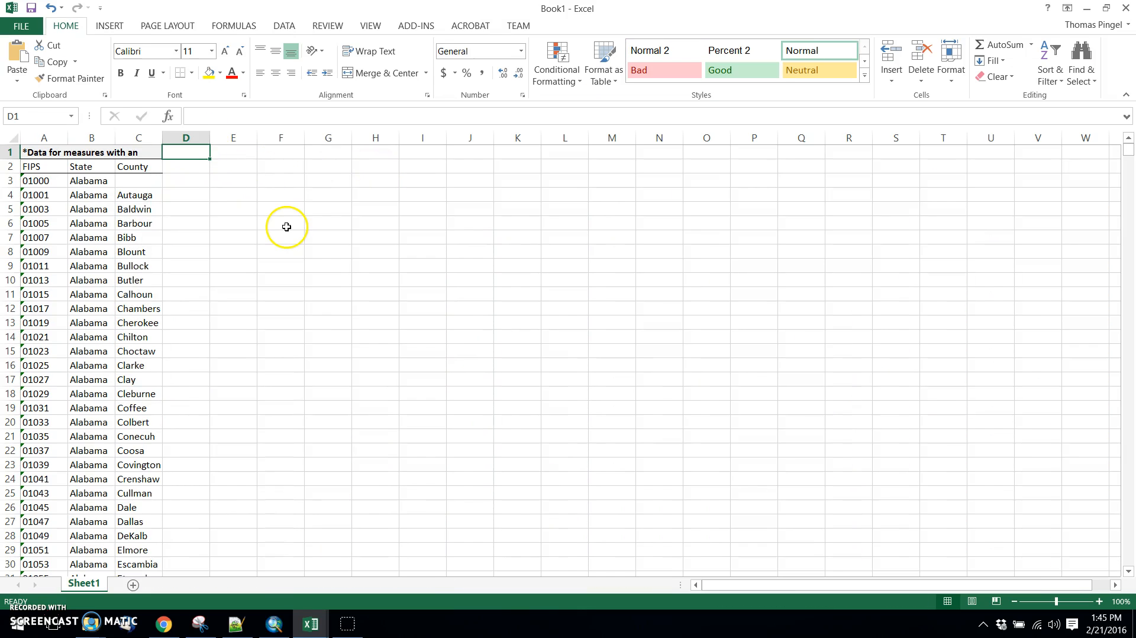
key("ctrl+v")
Copy the four Unemployment columns (CX to DA) from the rankings workbook into the new workbook, starting at G1.
key("alt+Tab")
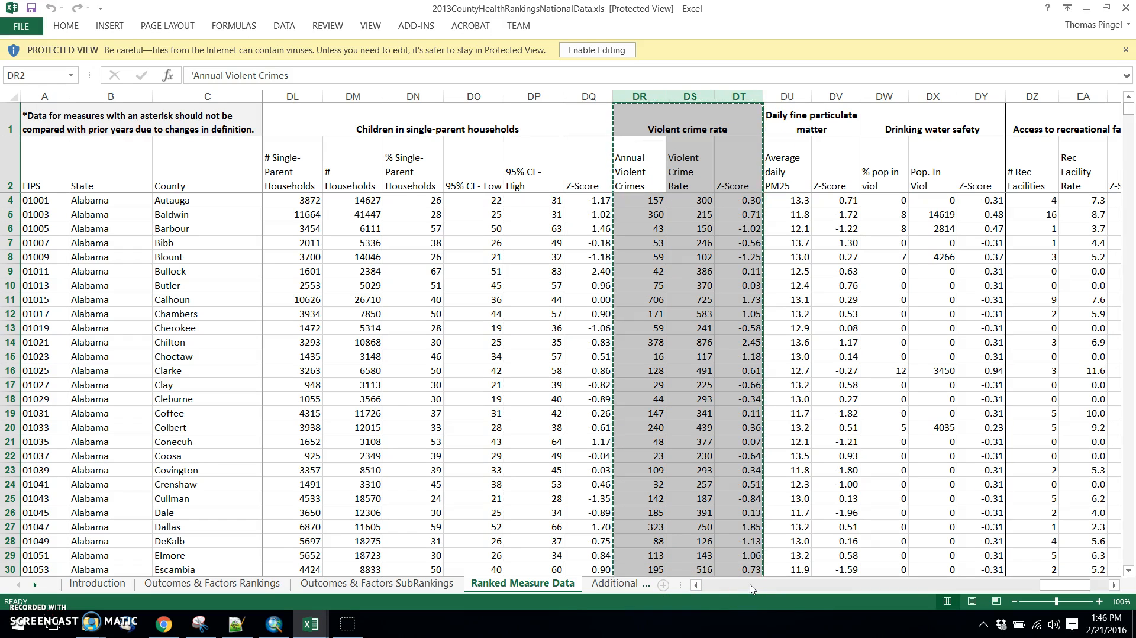
left_click(767, 586)
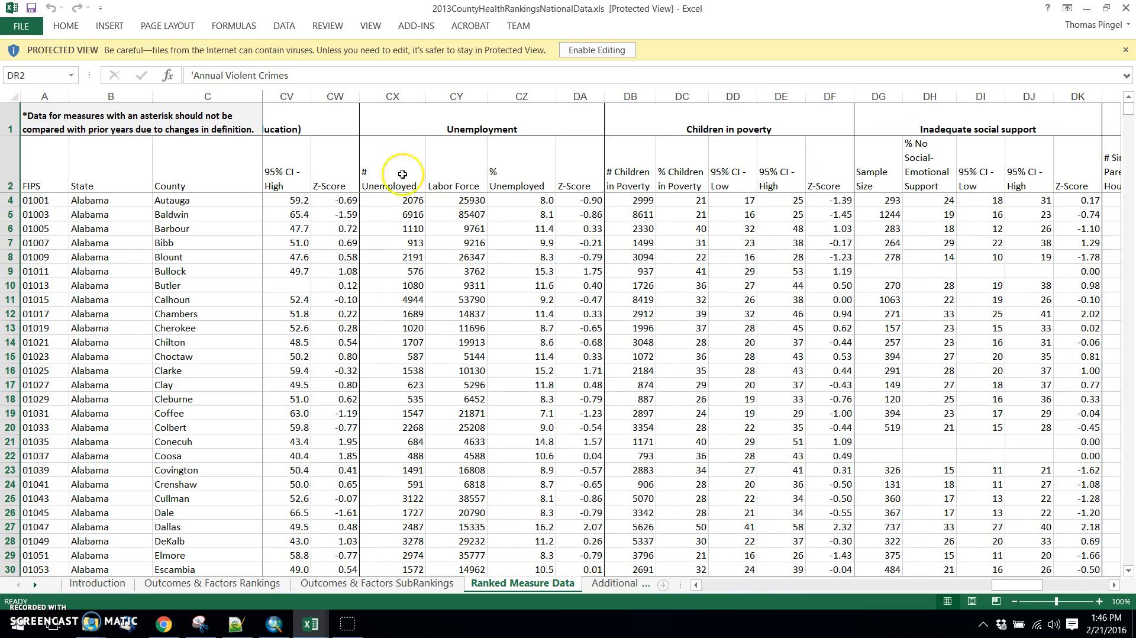
left_click(580, 96, "shift")
key("ctrl+c")
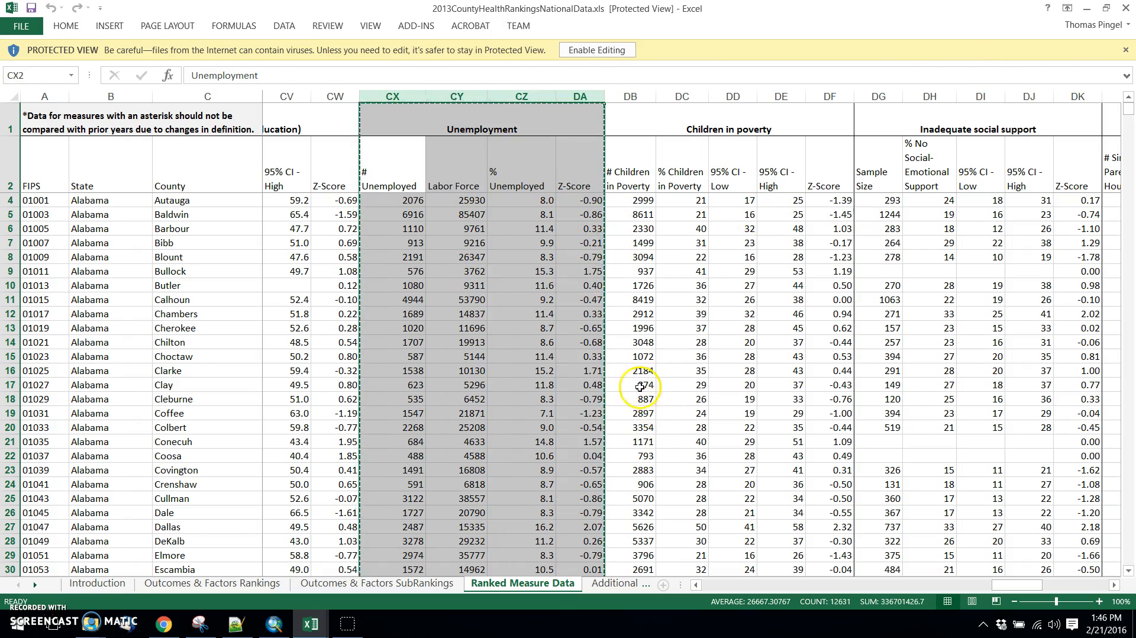
key("alt+Tab")
left_click(326, 153)
key("ctrl+v")
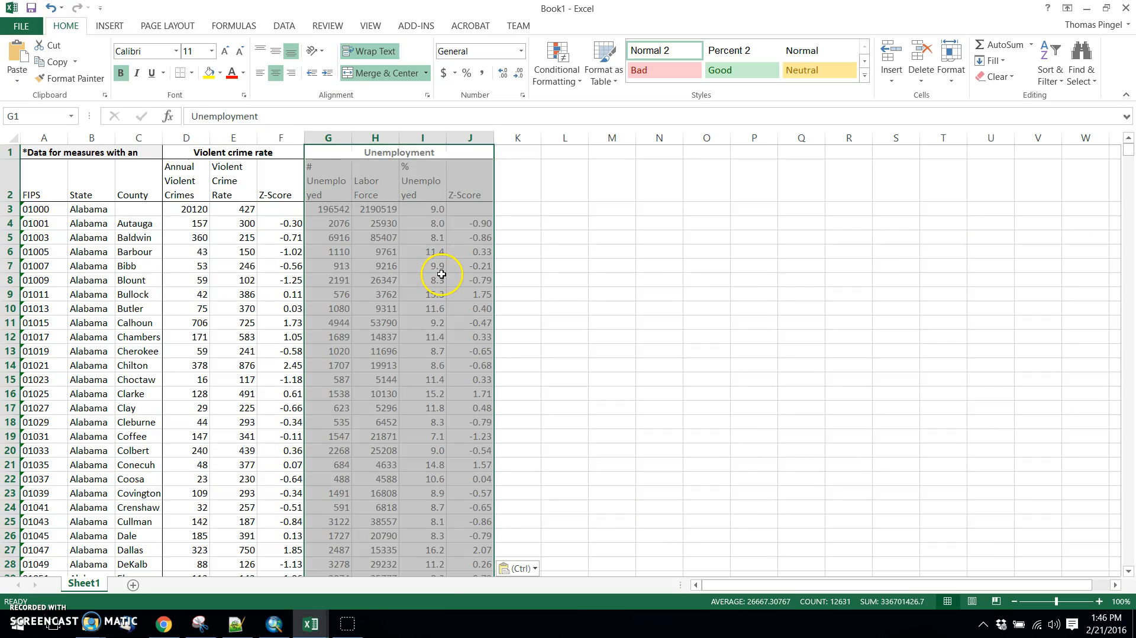
left_click(181, 187)
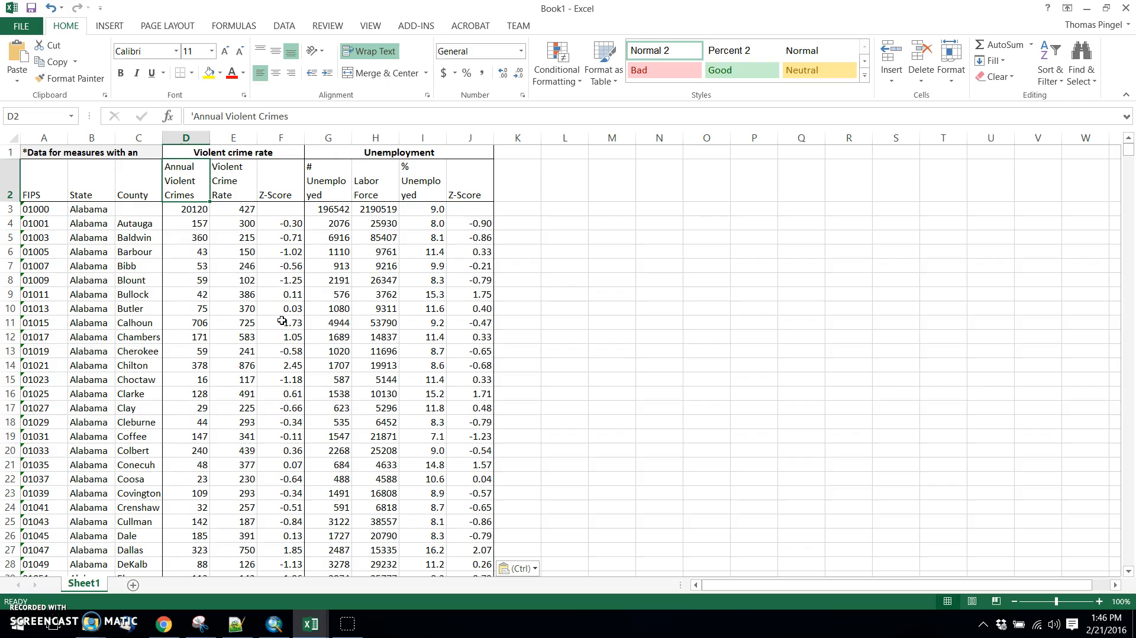
type("vio")
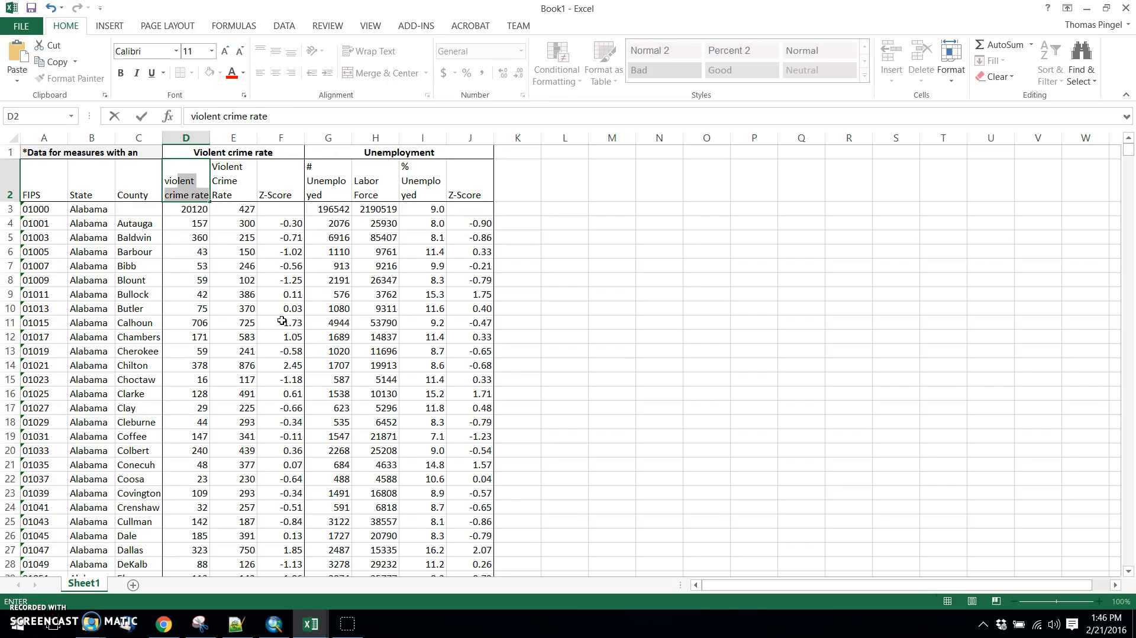
type("z")
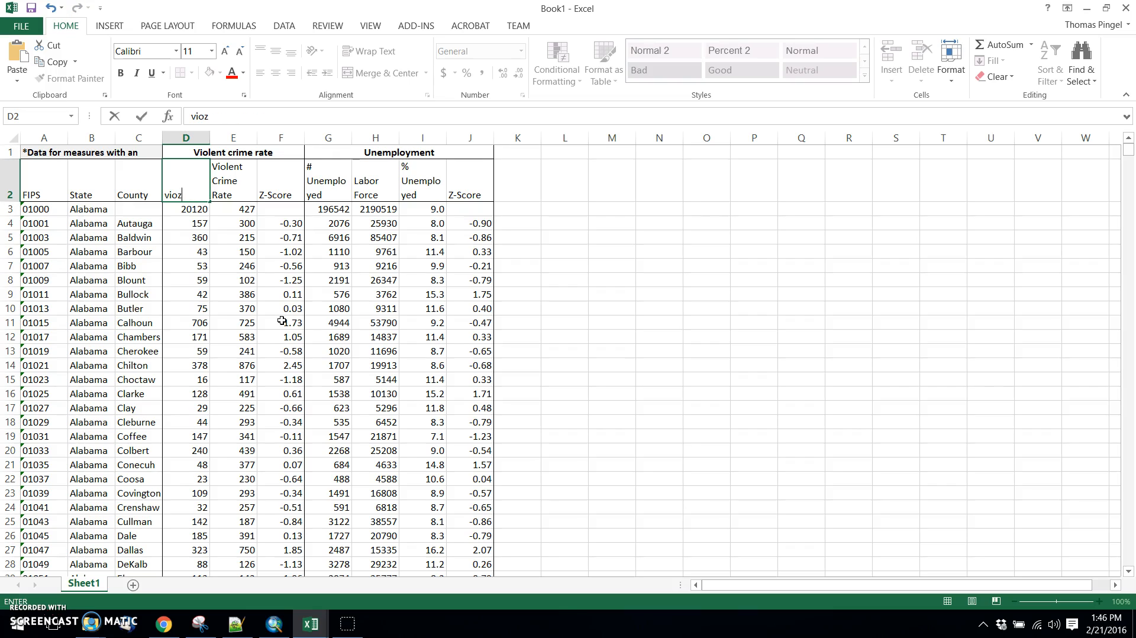
key("ctrl+z")
key("Escape")
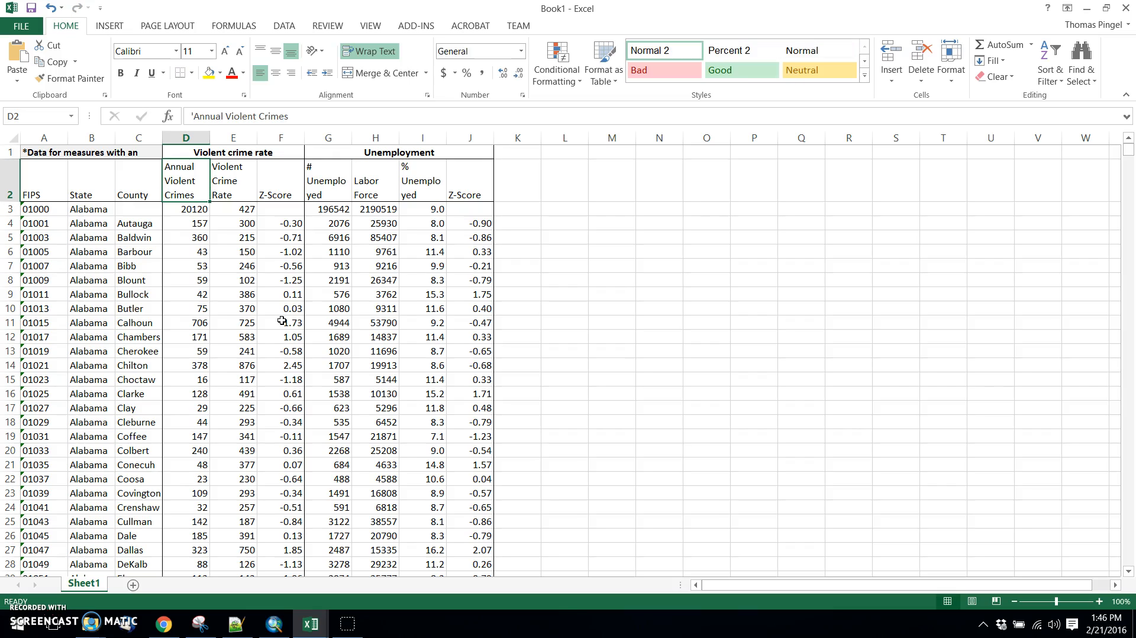
Replace the Annual Violent Crimes header in D2 with violent _crime_count.
left_click(193, 185)
left_click(188, 183)
double_click(191, 179)
left_click_drag(199, 197, 118, 145)
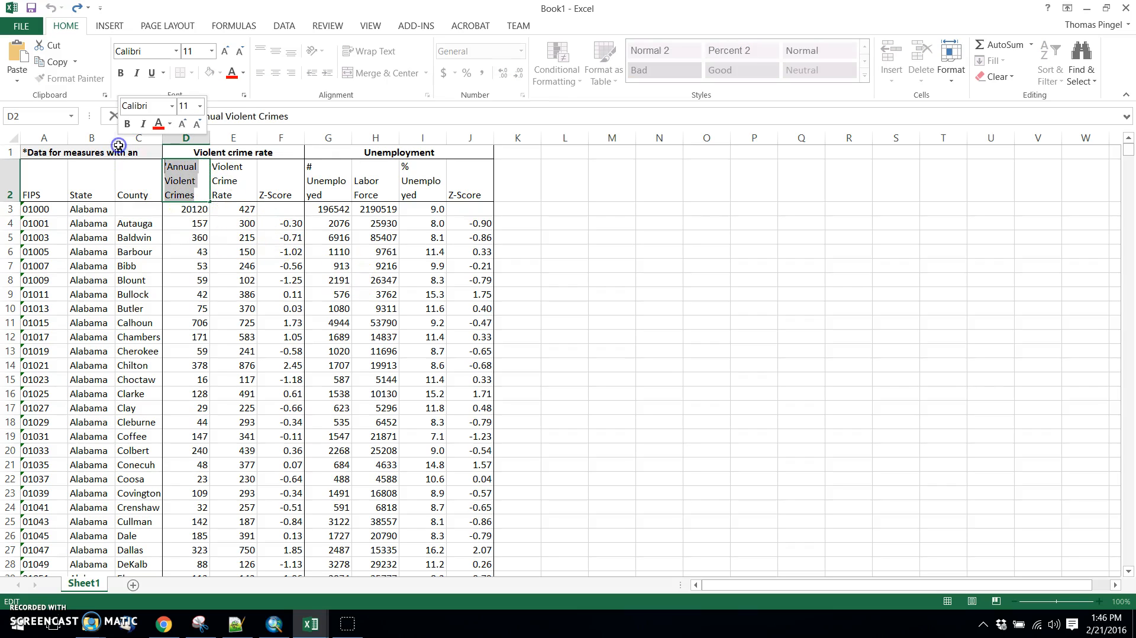
key("ctrl+v")
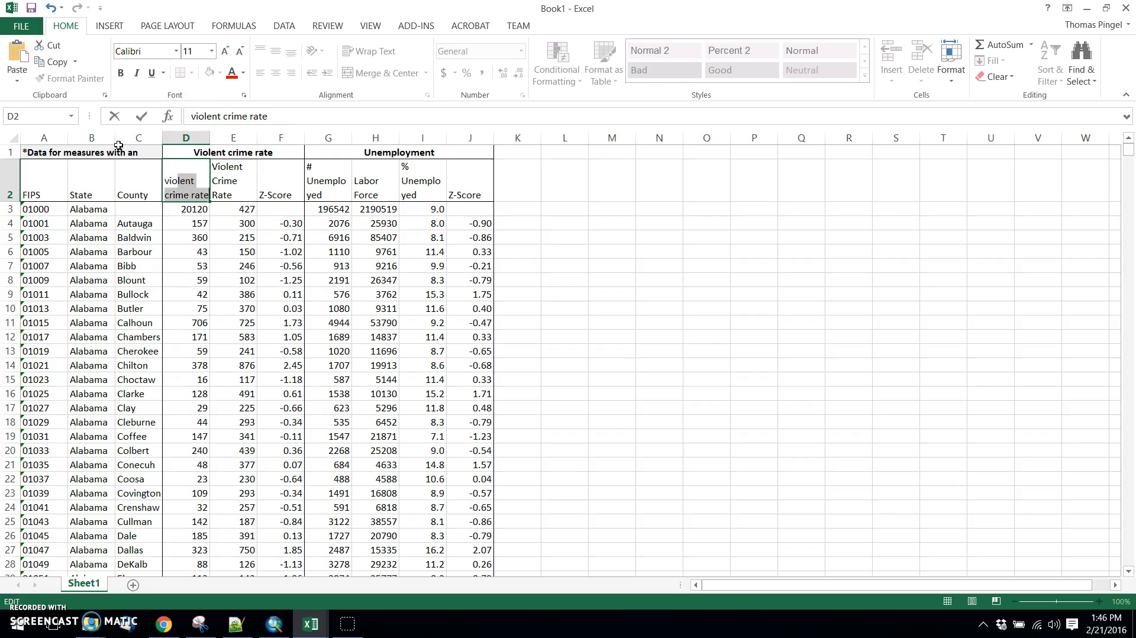
key("BackSpace")
type("_crime_count")
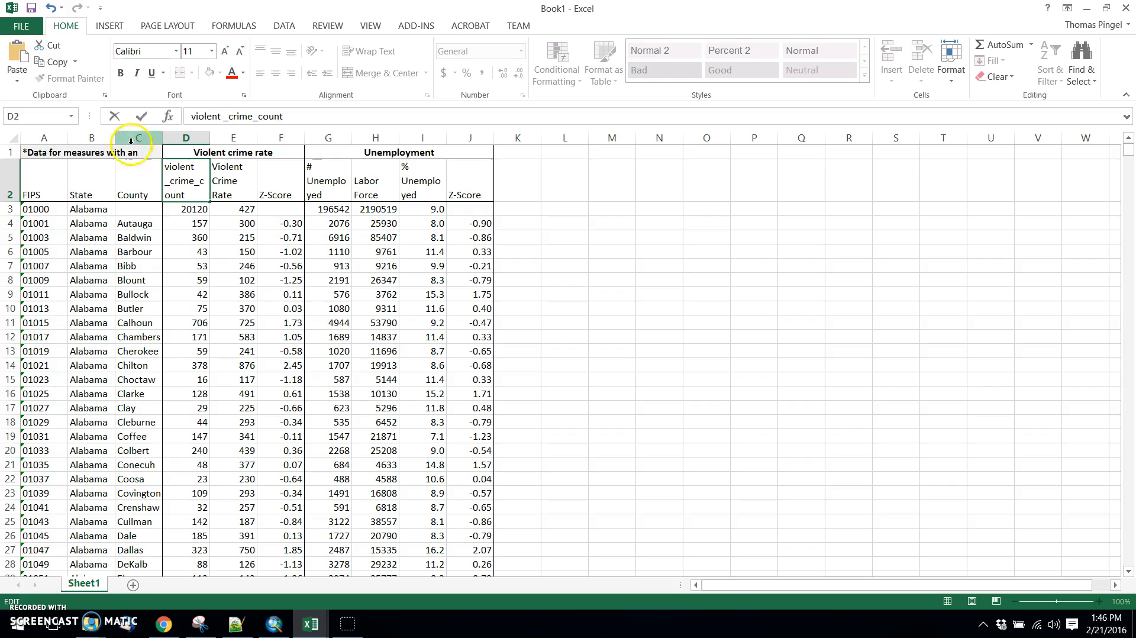
Rename the header in E2 as violent_crime_rate and the Z-Score header in F2 as violent_crime_rate_z.
left_click(228, 178)
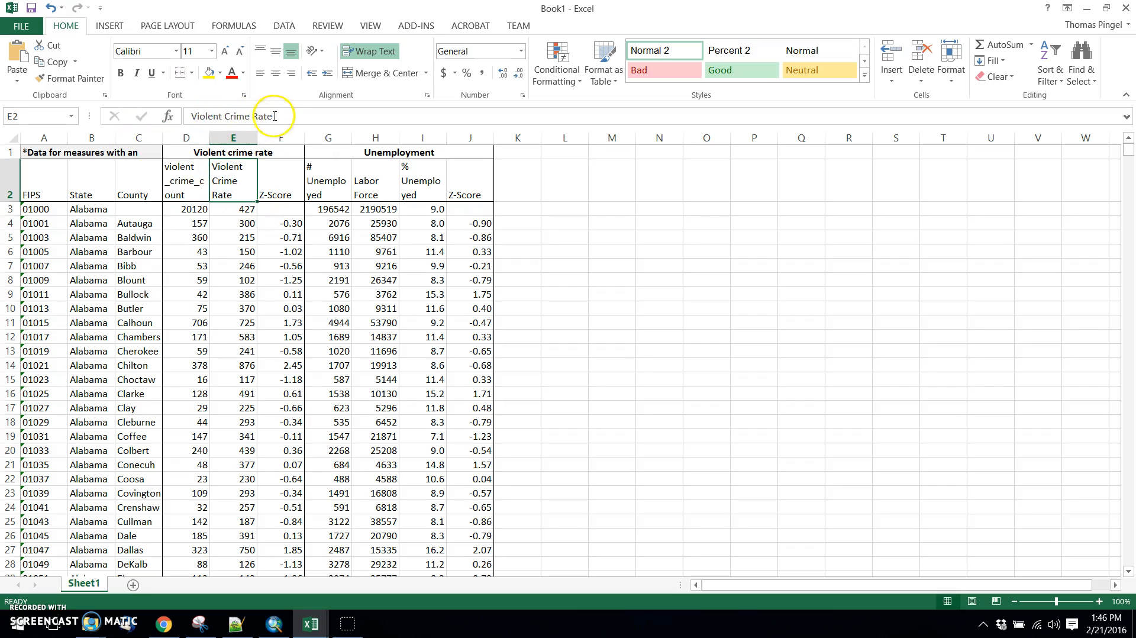
left_click_drag(278, 118, 191, 117)
type("vio")
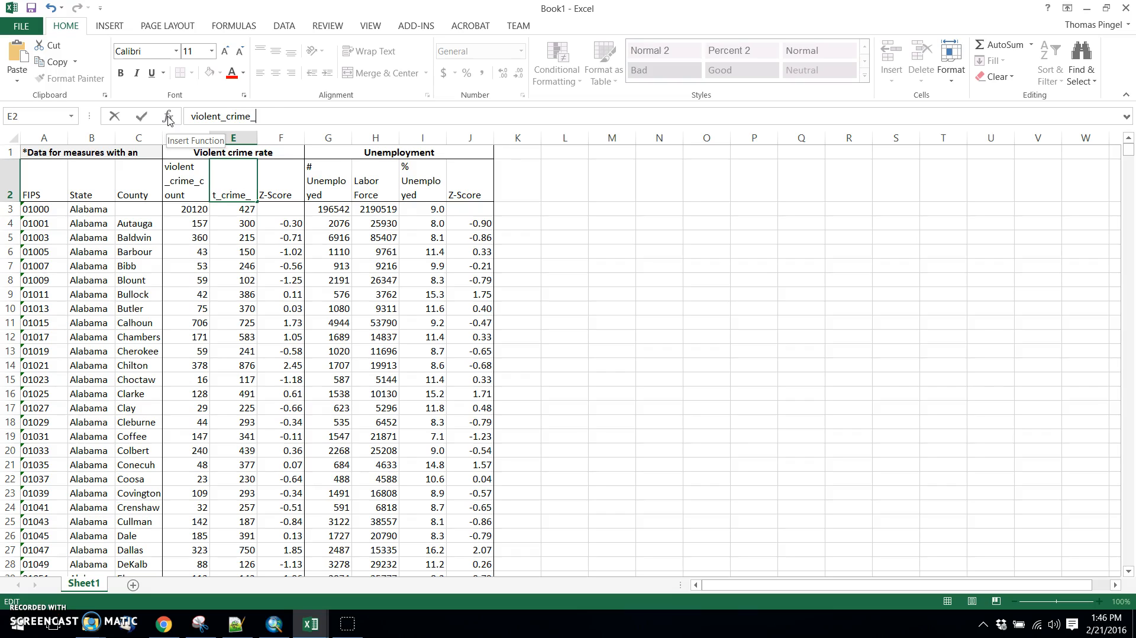
type("lent_crime_rate")
left_click(263, 176)
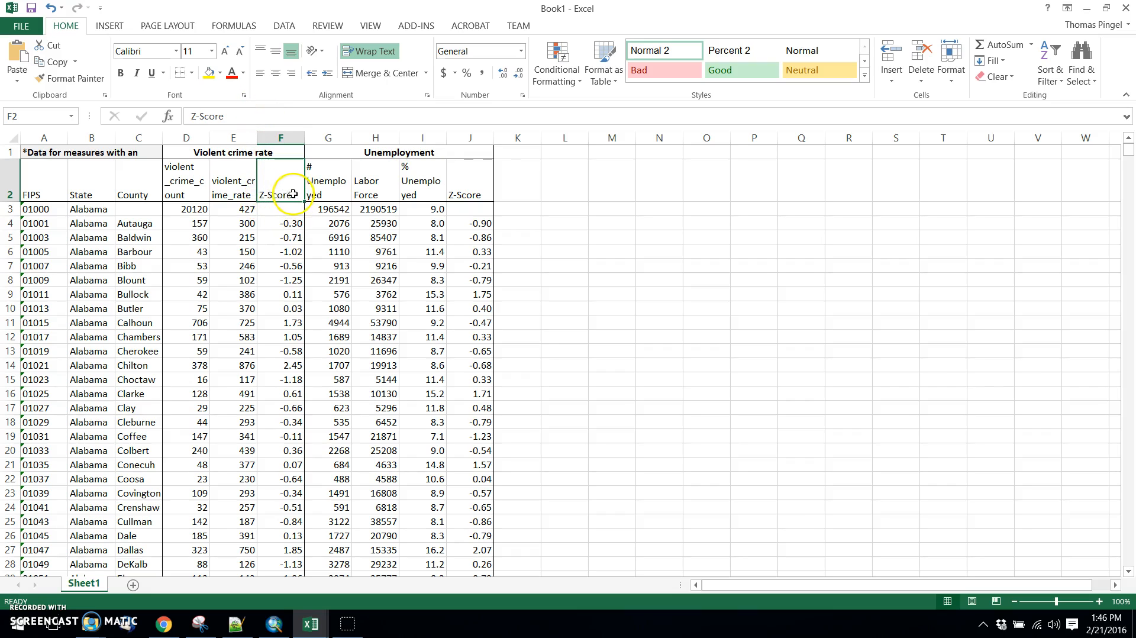
left_click_drag(223, 116, 107, 118)
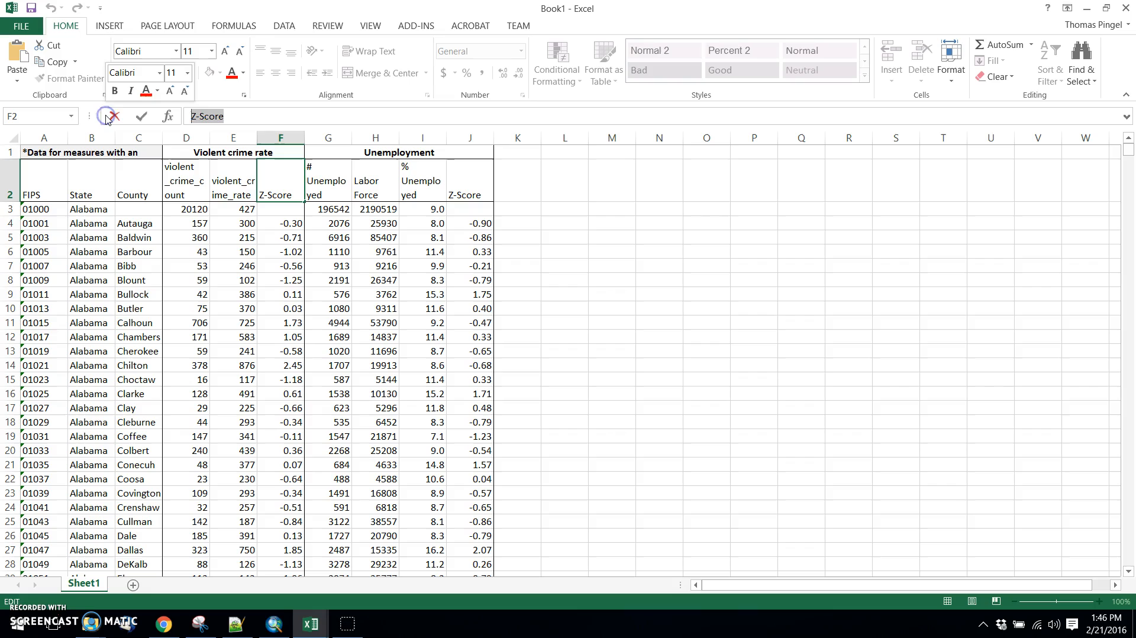
type("violent_crime_rate_z")
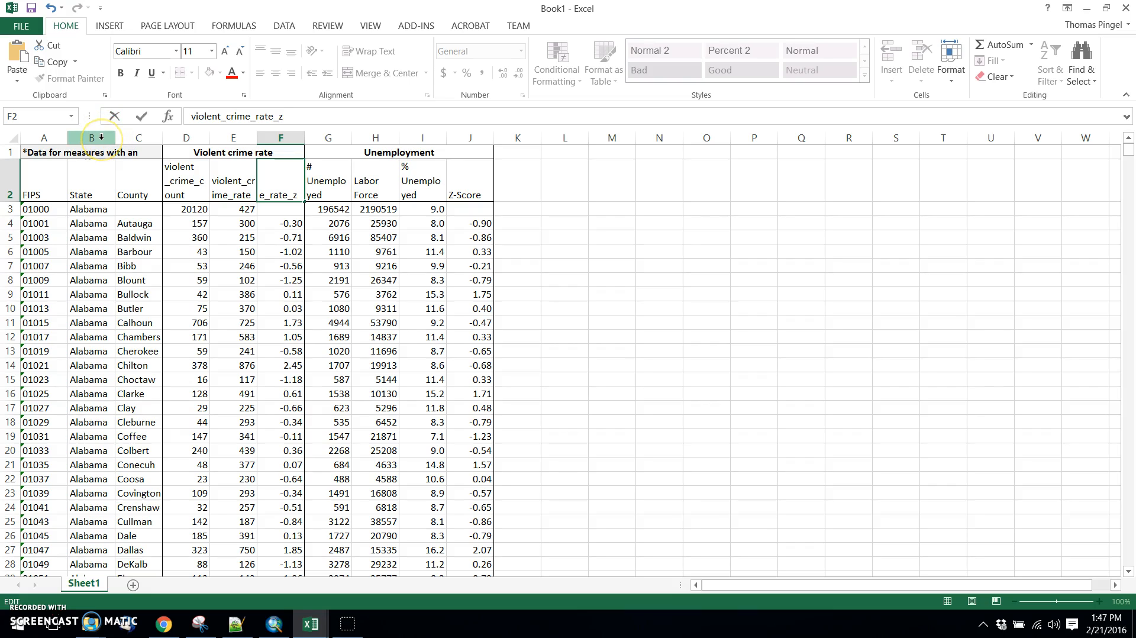
Replace the # Unemployed header in G2 with num_unemployed.
left_click(322, 181)
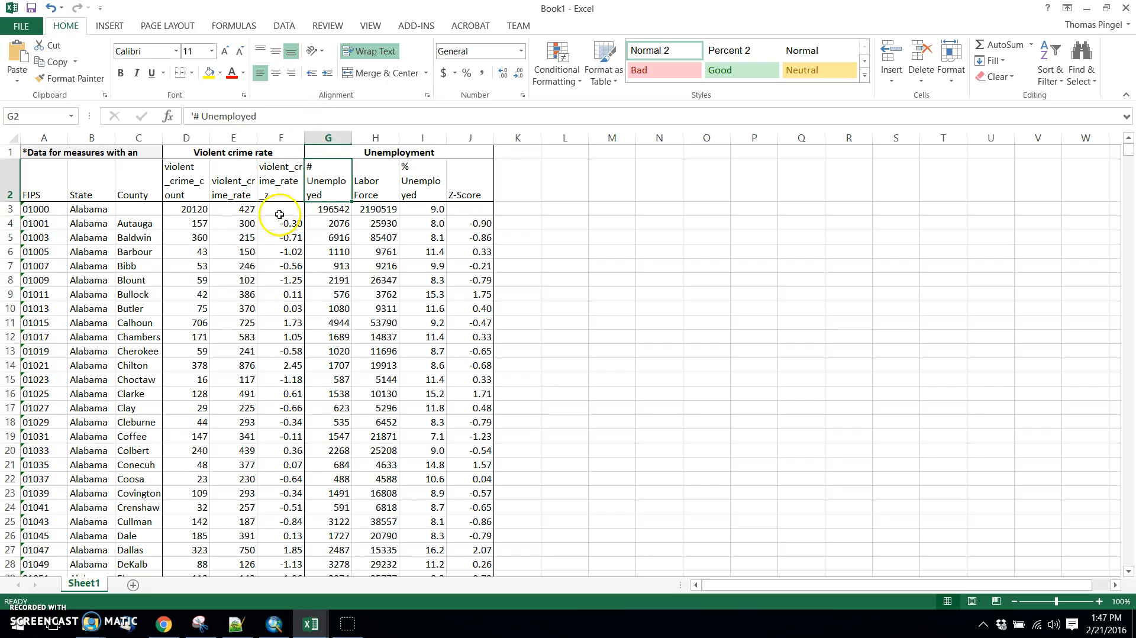
left_click_drag(279, 115, 189, 115)
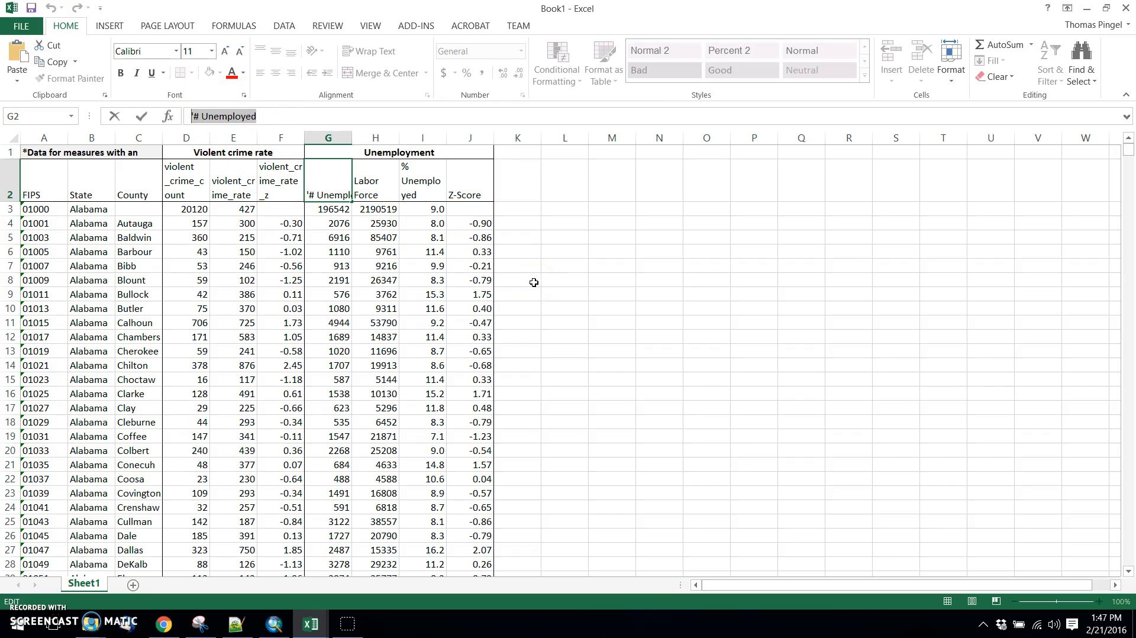
type("num_u")
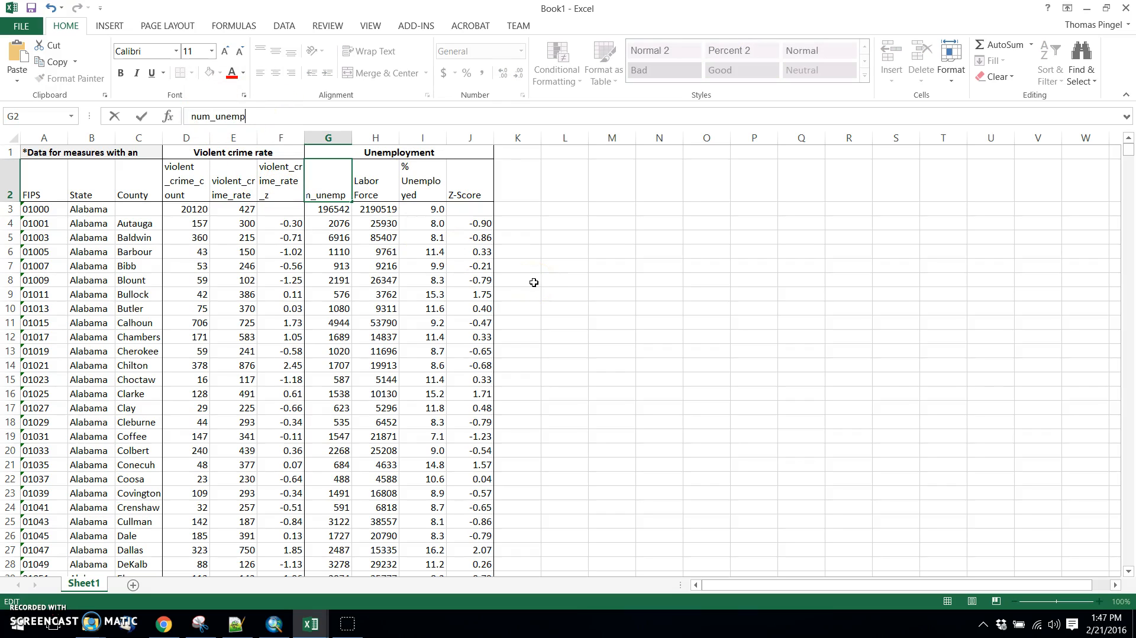
Rename the Labor Force header in H2 as labor_force and the % Unemployed header in I2 as unemployed_prc.
left_click(376, 177)
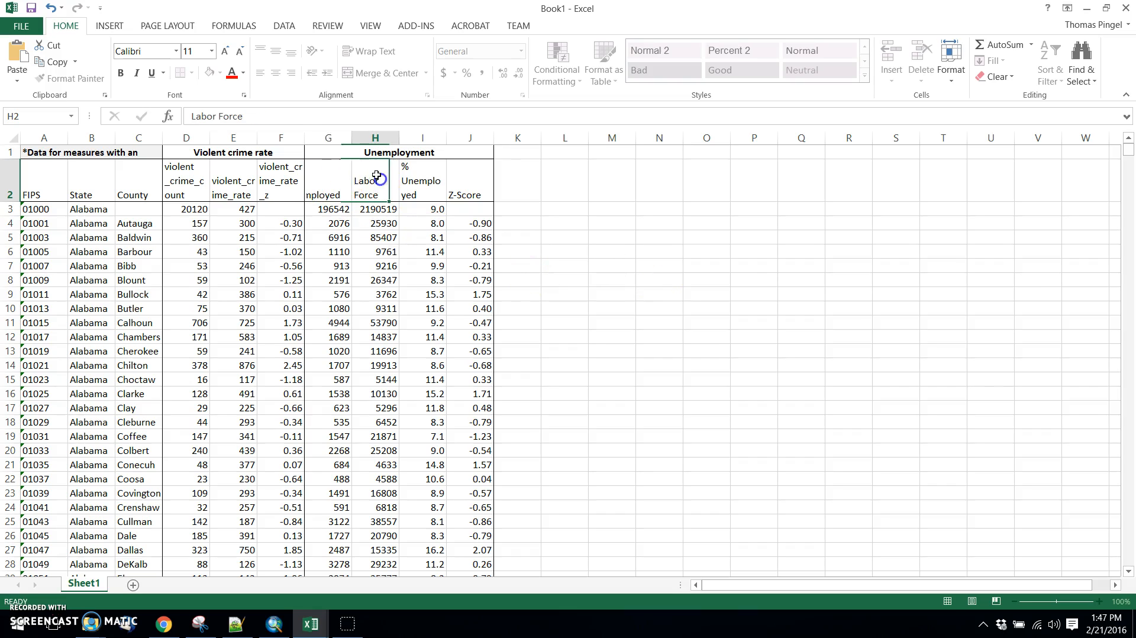
left_click(309, 119)
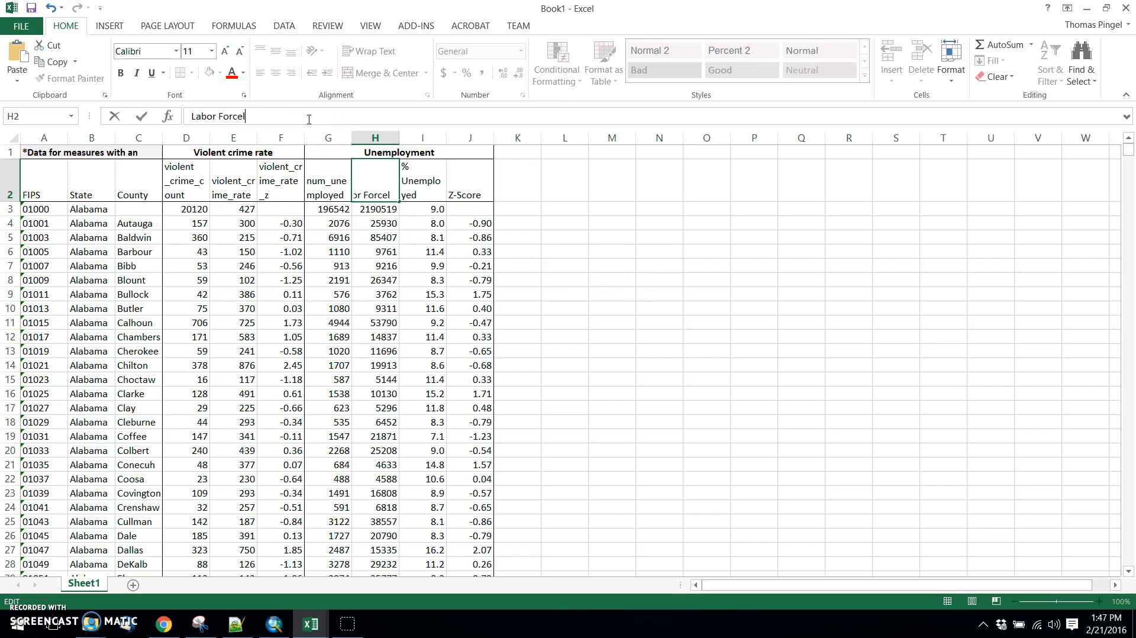
left_click_drag(252, 116, 171, 116)
type("labor")
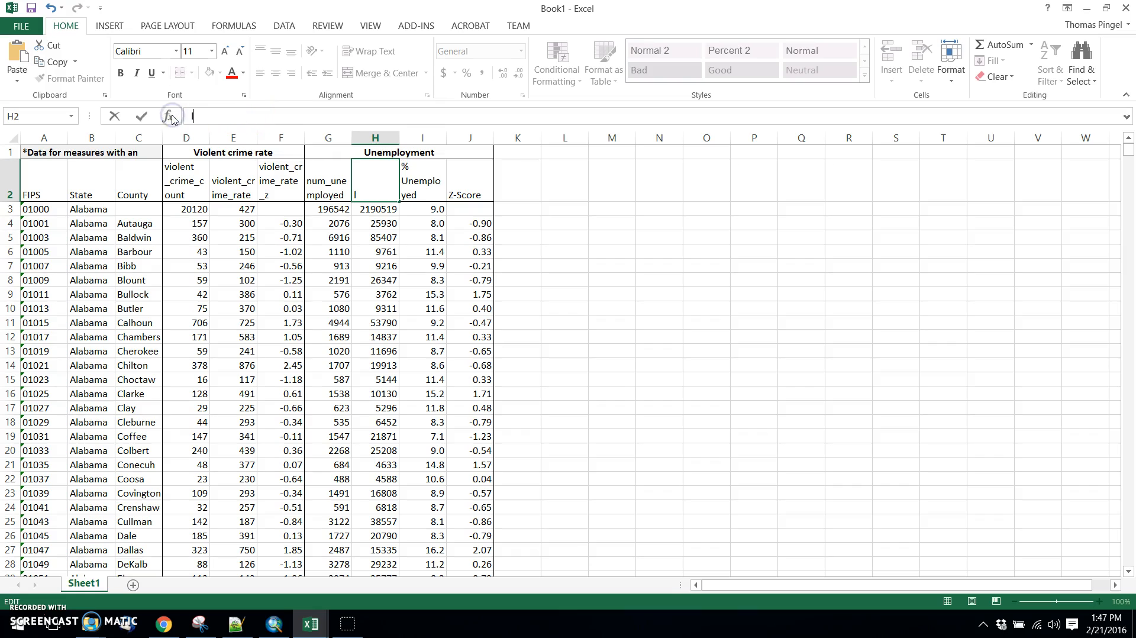
type("_force")
left_click(415, 178)
left_click(281, 112)
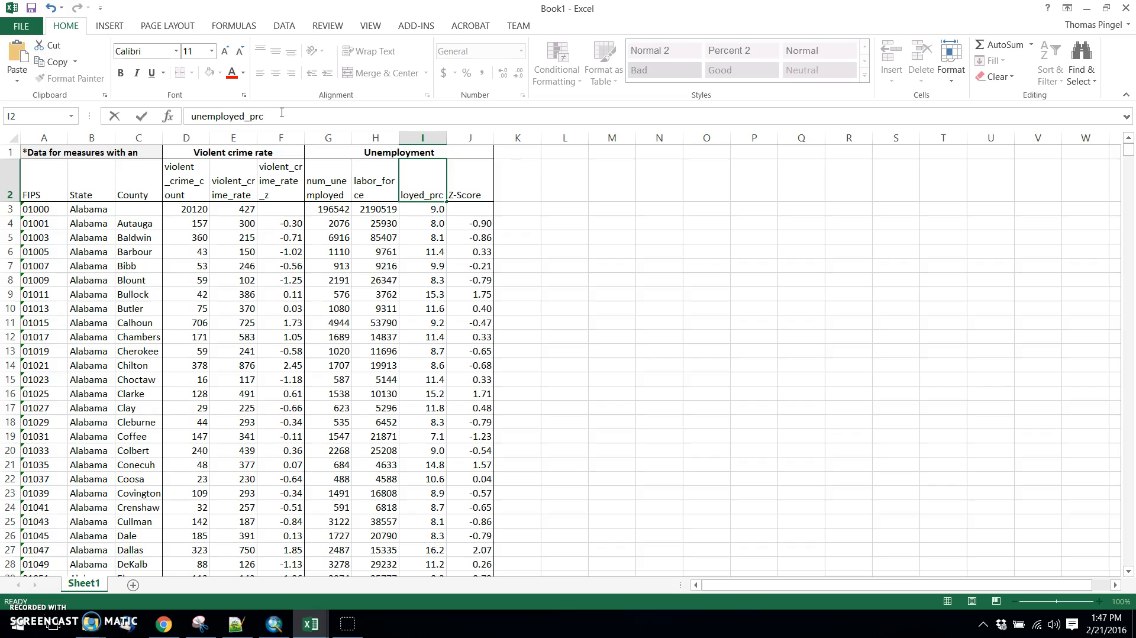
Change the header in G2 to unemployed_count so it follows the same naming pattern as the other columns.
key("shift+Tab")
key("shift+Tab")
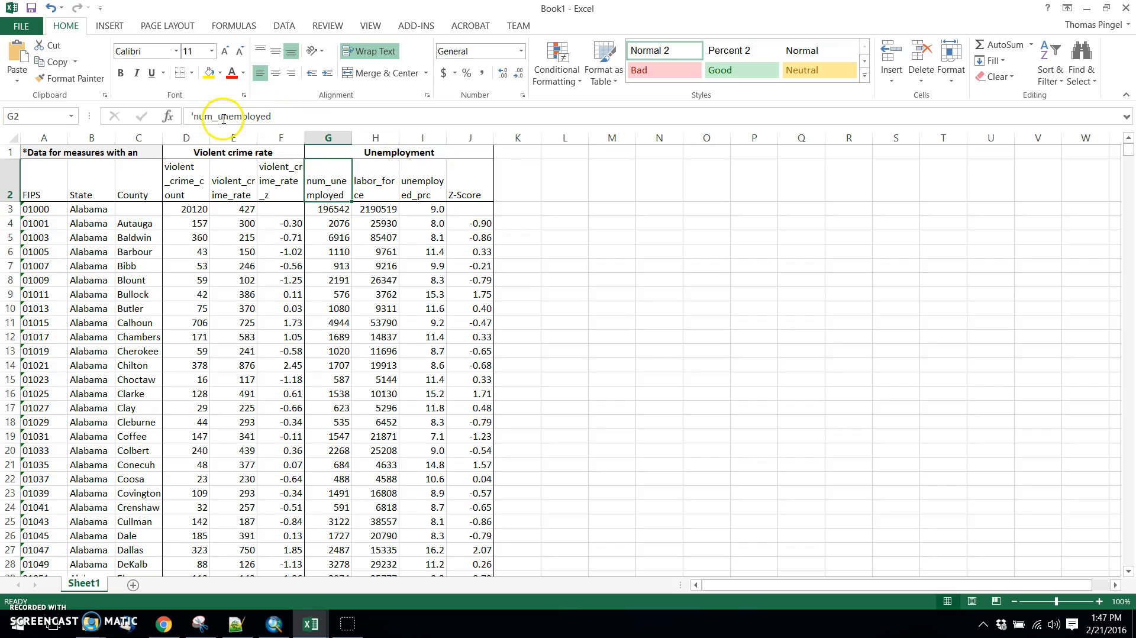
left_click_drag(191, 117, 214, 116)
key("BackSpace")
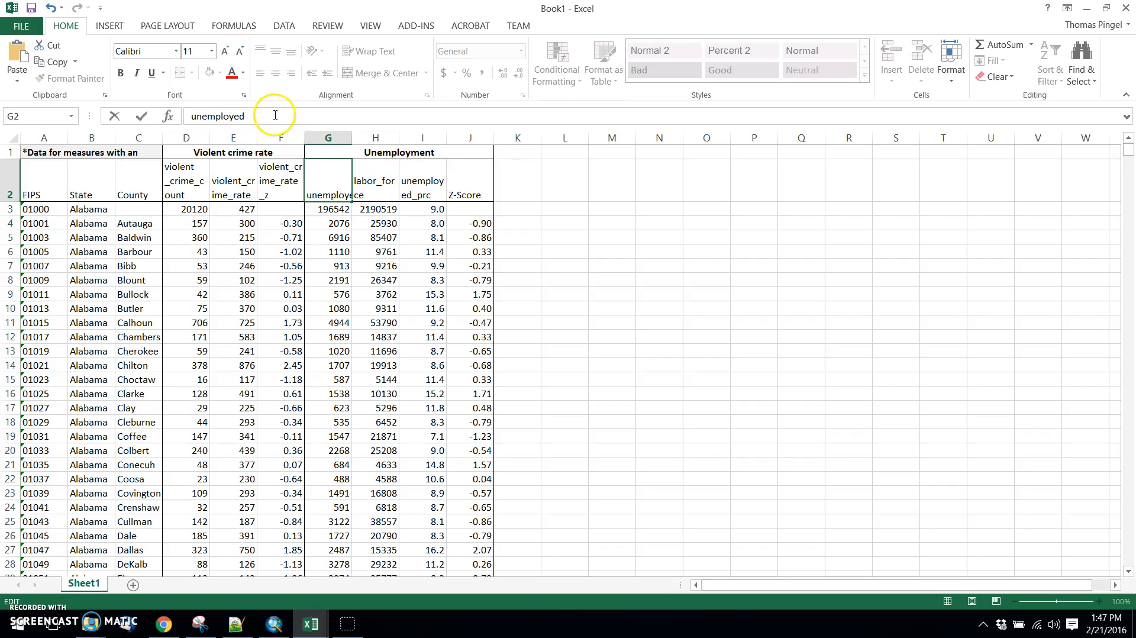
type("_count")
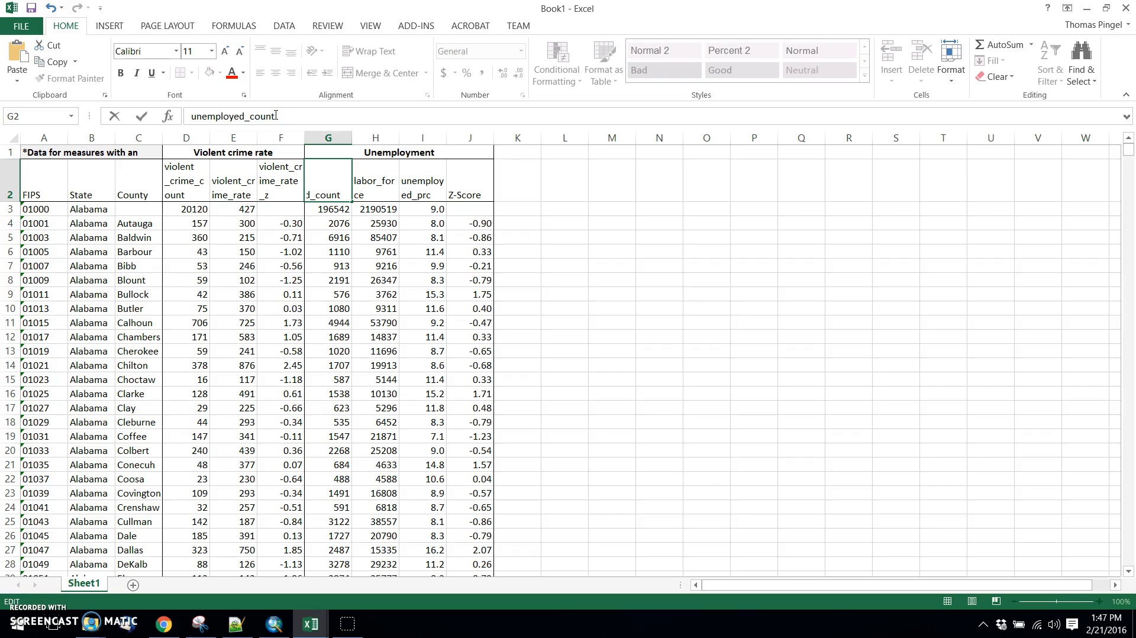
key("Return")
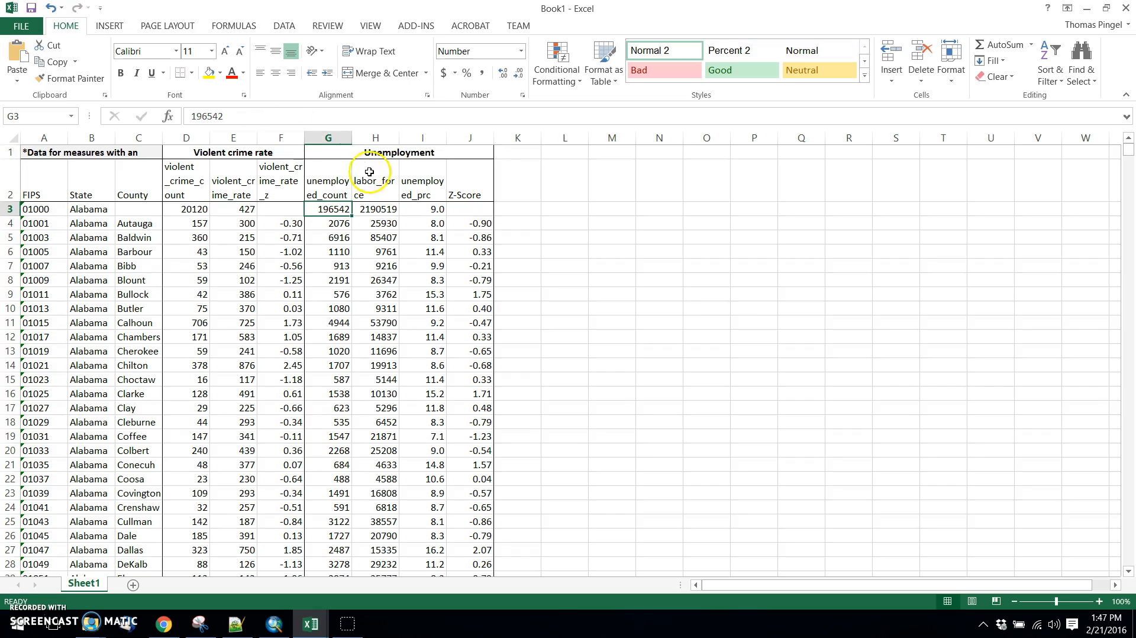
Rename the unemployment Z-Score header in J2 as unemployed_prc_z.
left_click(469, 183)
left_click(252, 116)
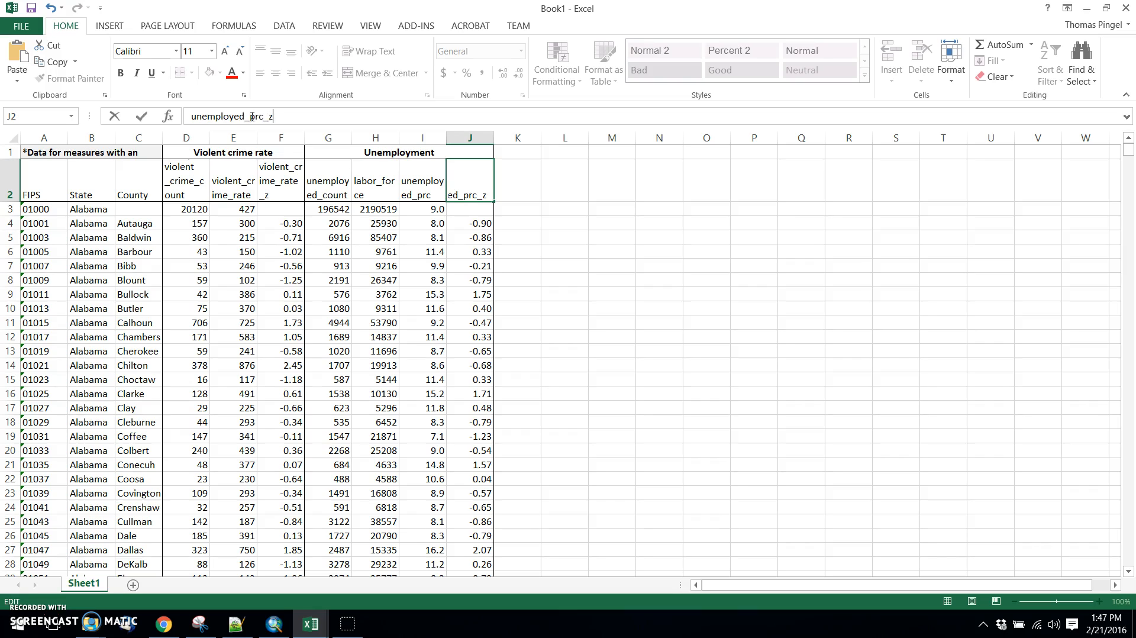
key("Return")
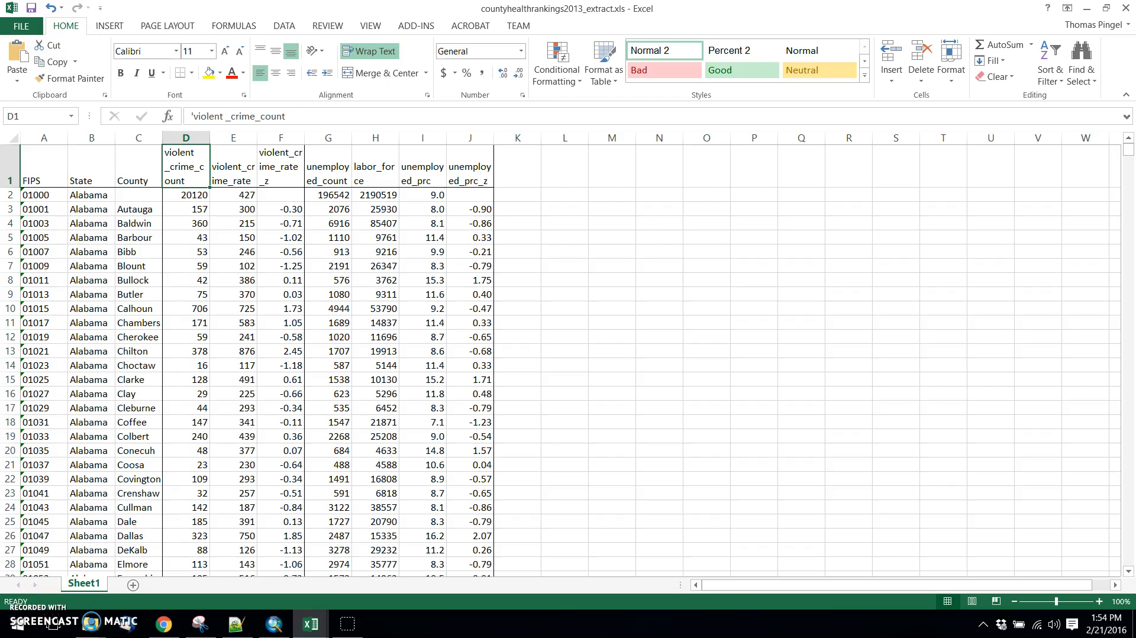
Start saving a copy of the workbook in the download folder, choosing the existing countyhealthrankings2013_extract.xls as the file name.
left_click(22, 28)
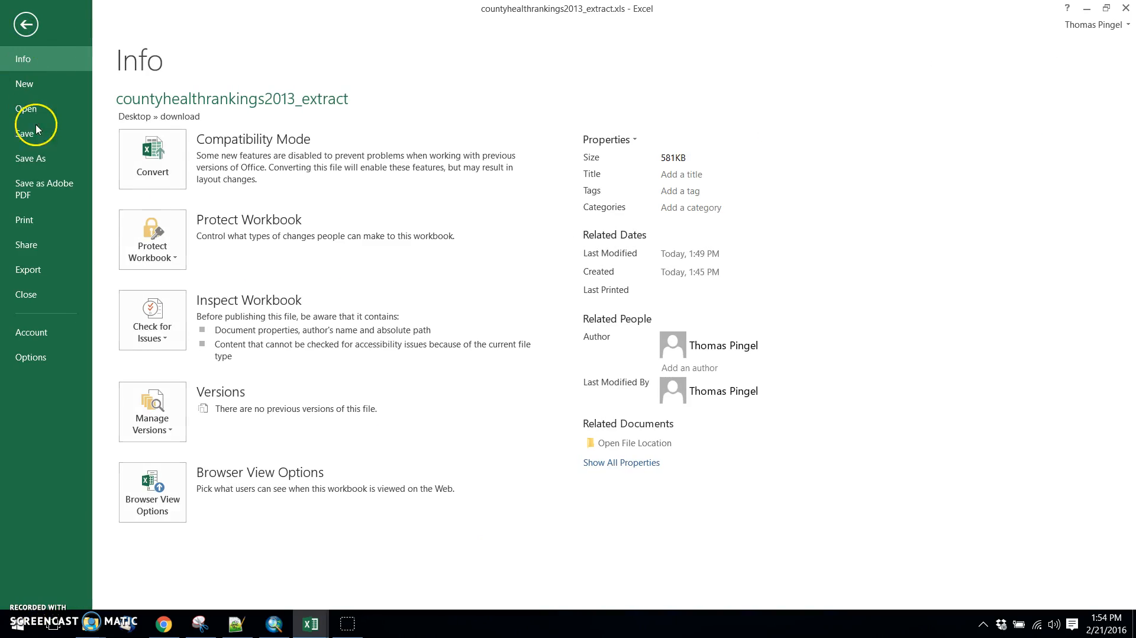
left_click(36, 158)
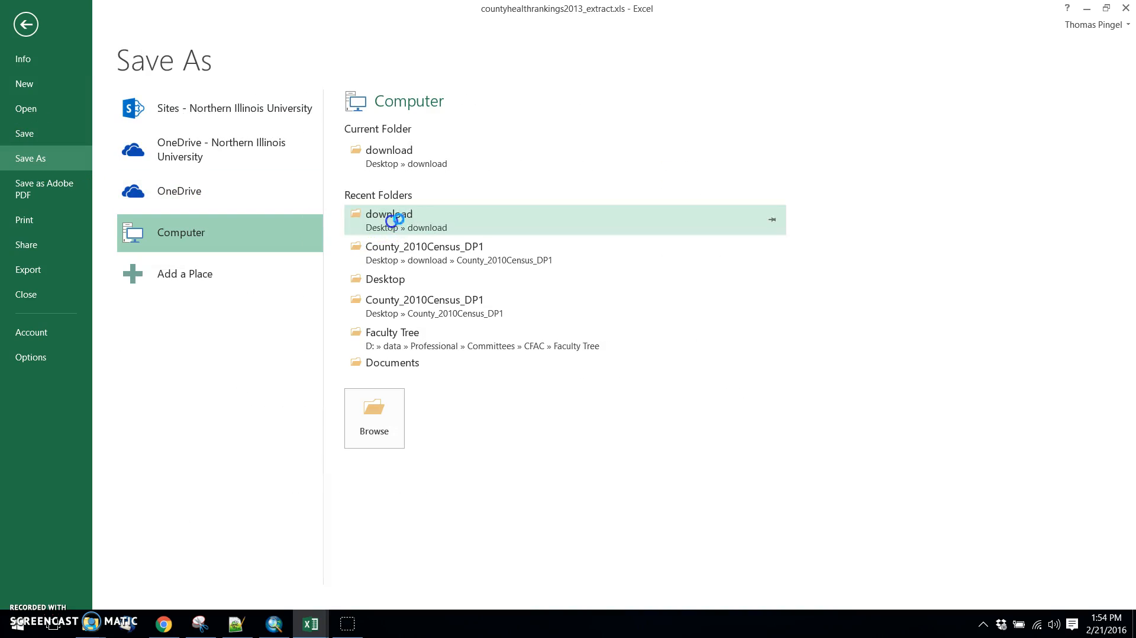
left_click(394, 220)
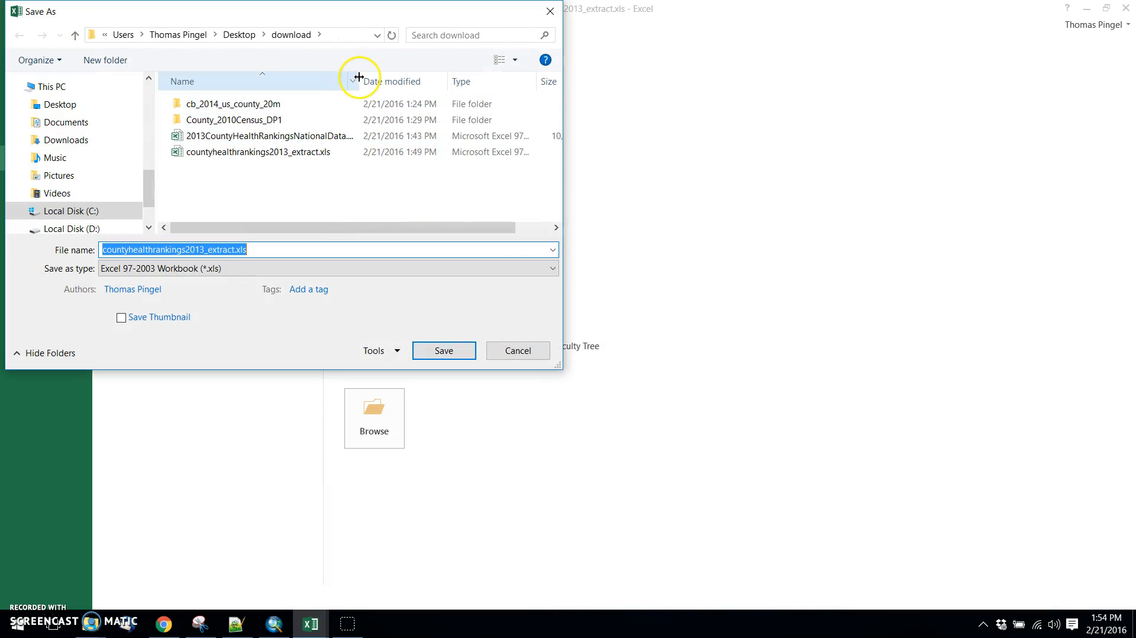
left_click_drag(359, 77, 423, 77)
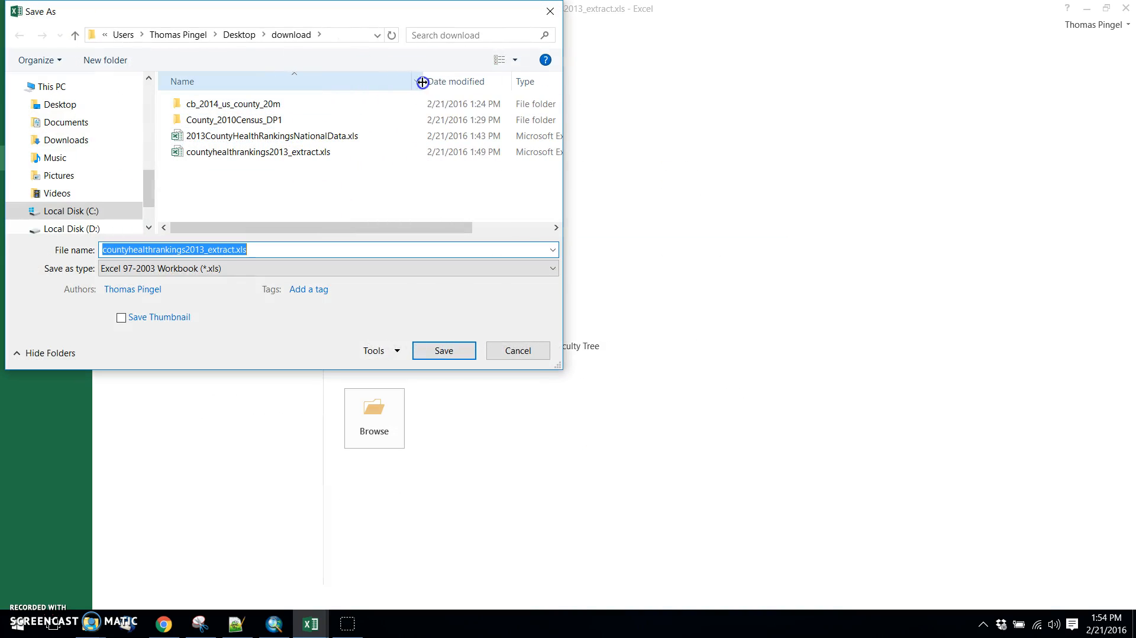
left_click(286, 155)
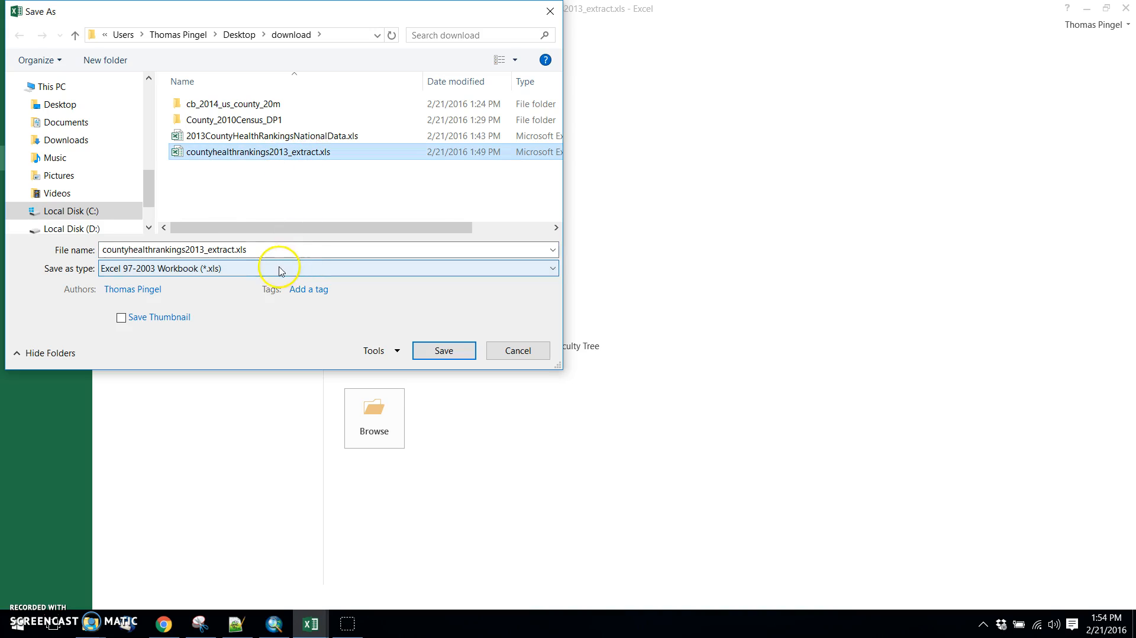
left_click(155, 269)
left_click(155, 282)
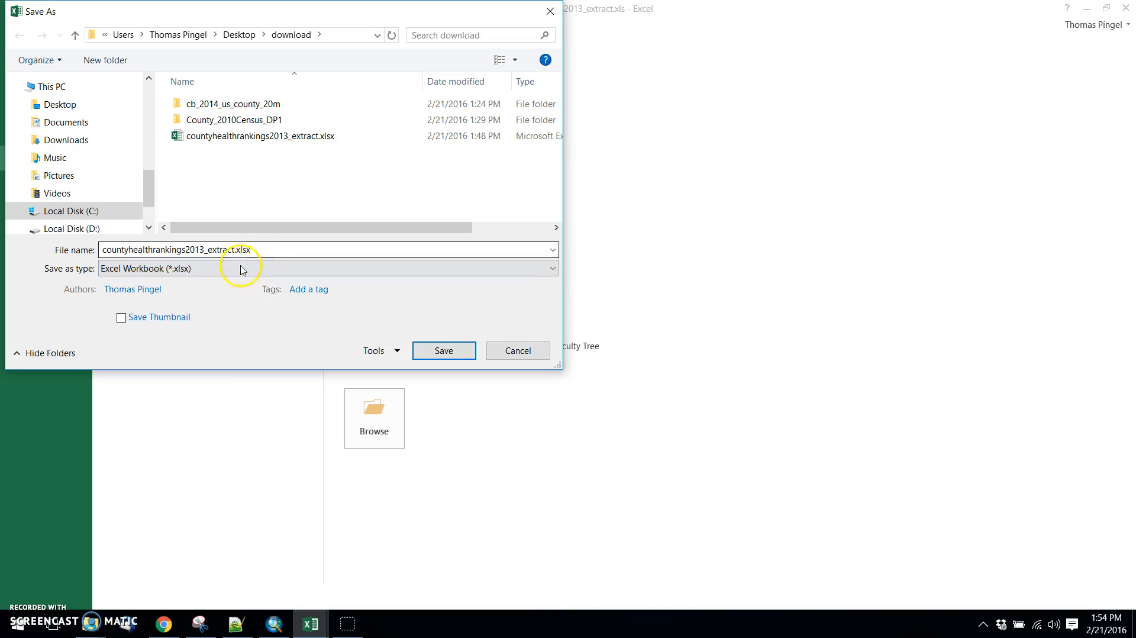
left_click(195, 271)
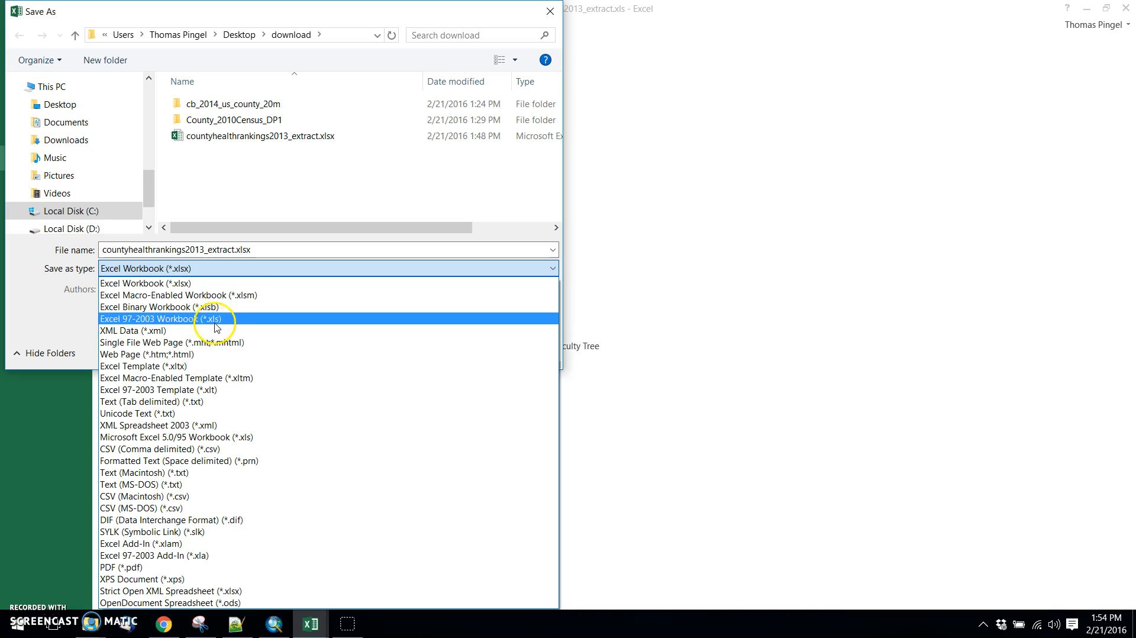
left_click(213, 319)
Save the workbook as countyhealthrankings2013_extract.xls in Excel 97-2003 Workbook format, replacing the existing file.
left_click(284, 152)
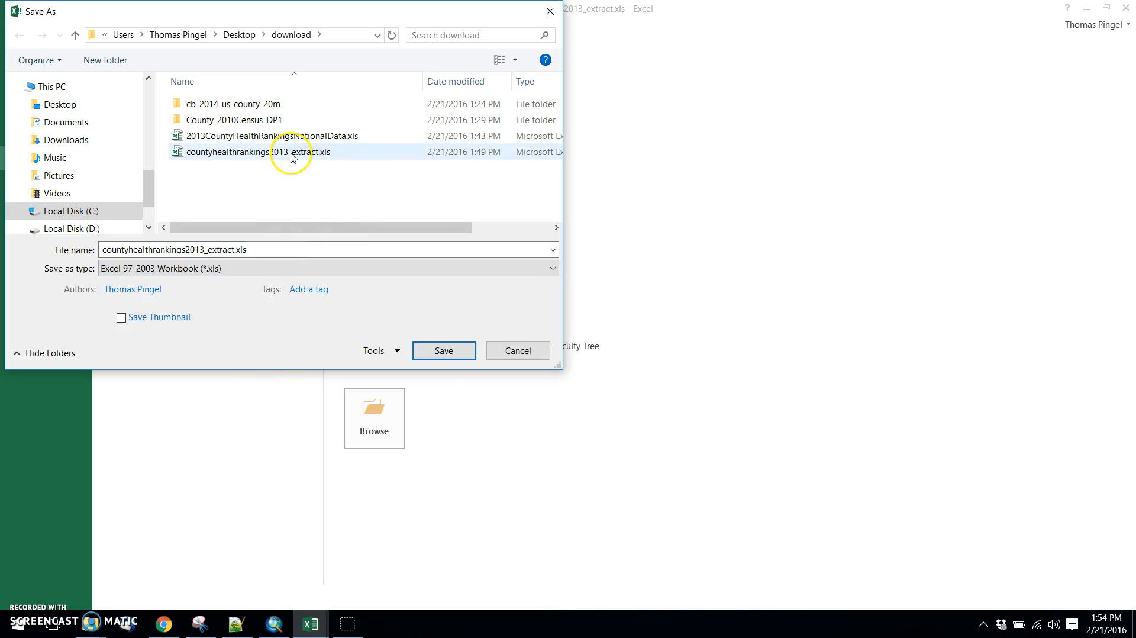
left_click(427, 352)
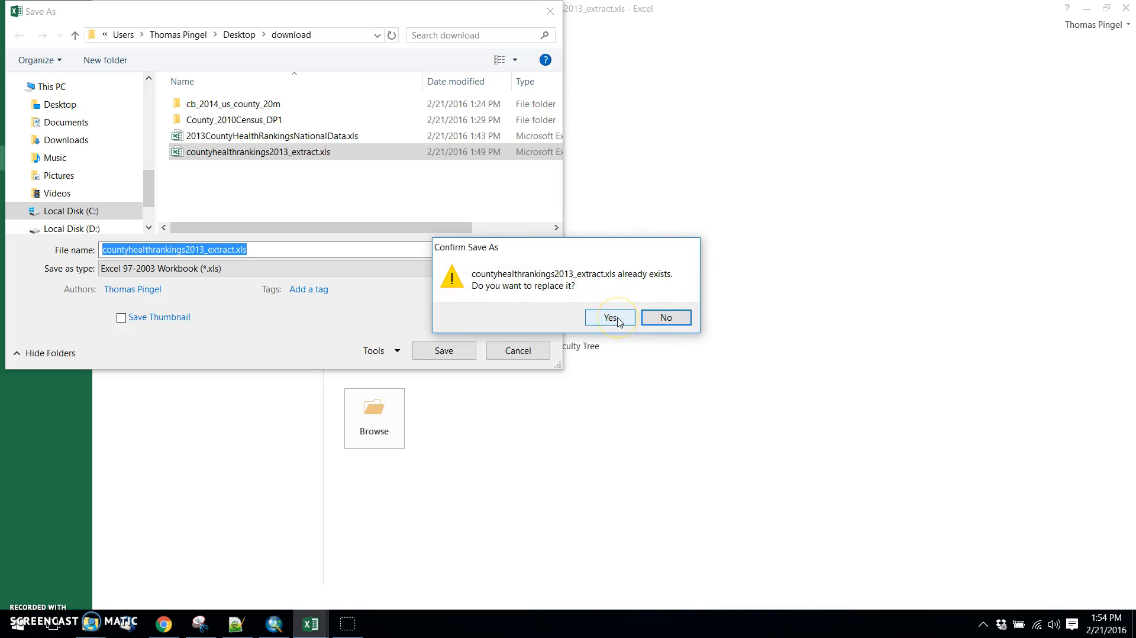
left_click(610, 318)
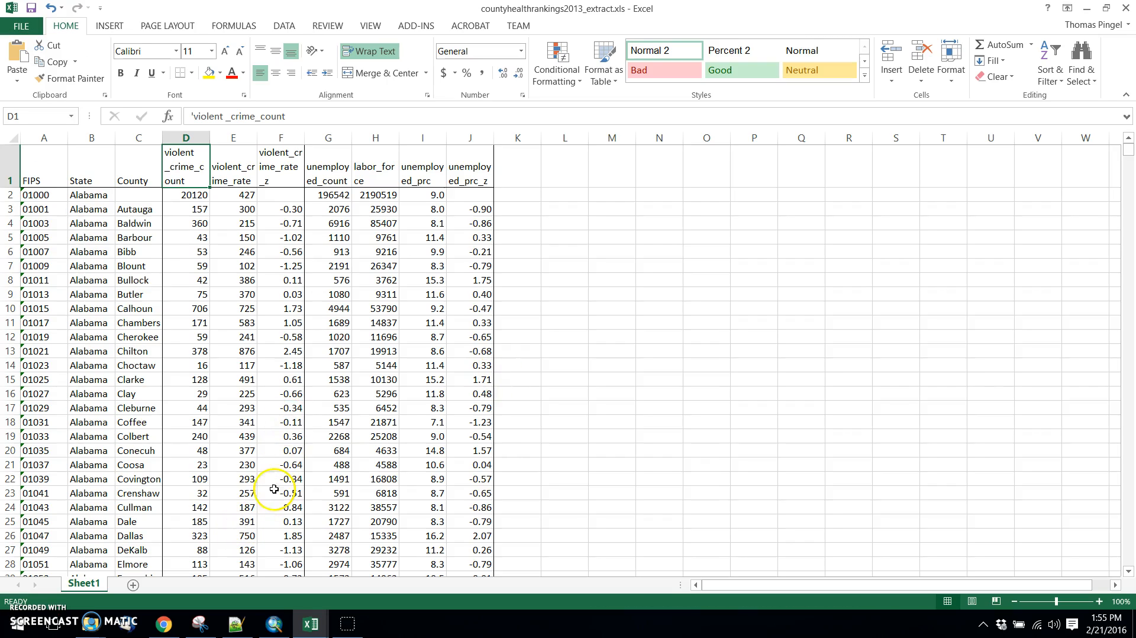
Switch to ArcMap and add Sheet1$ from countyhealthrankings2013_extract.xls in the download folder to the map document.
left_click(278, 630)
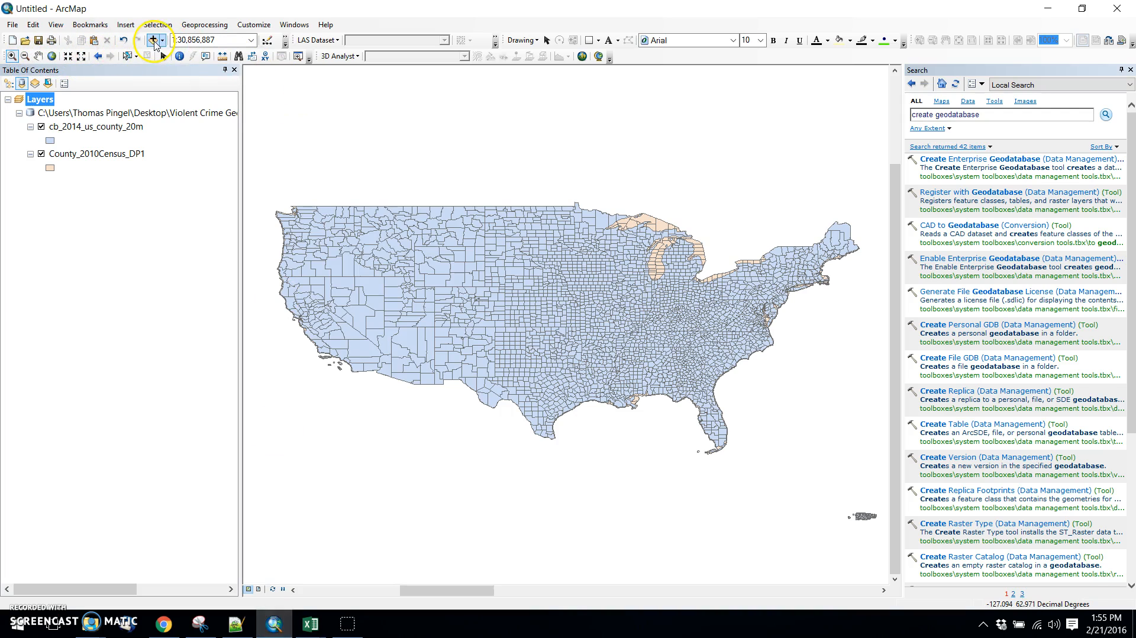
left_click(153, 40)
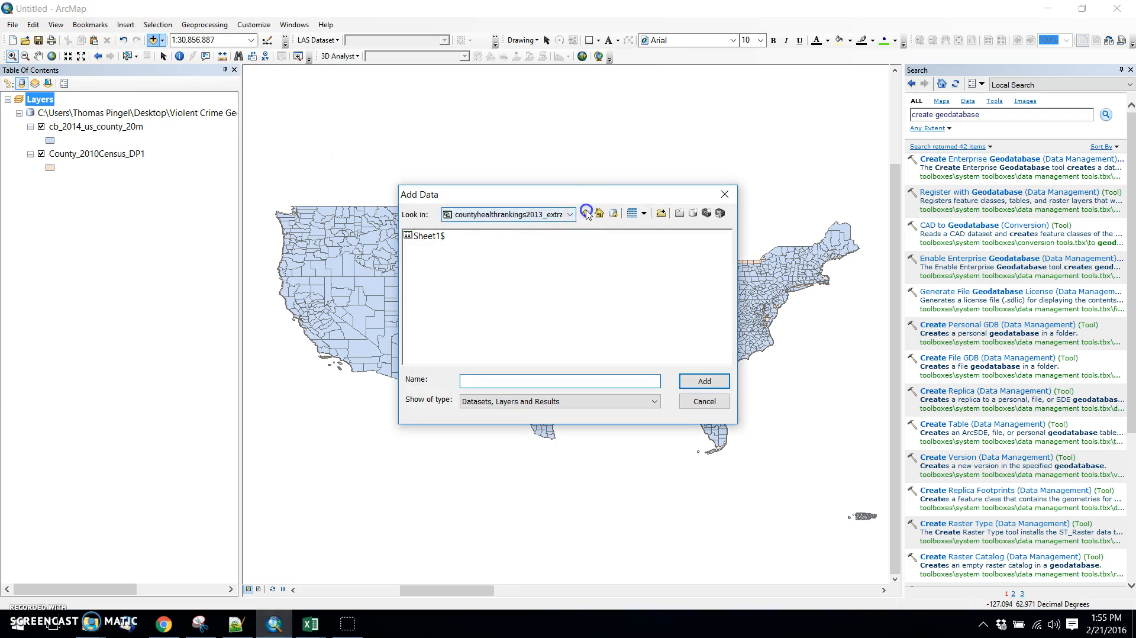
left_click(586, 213)
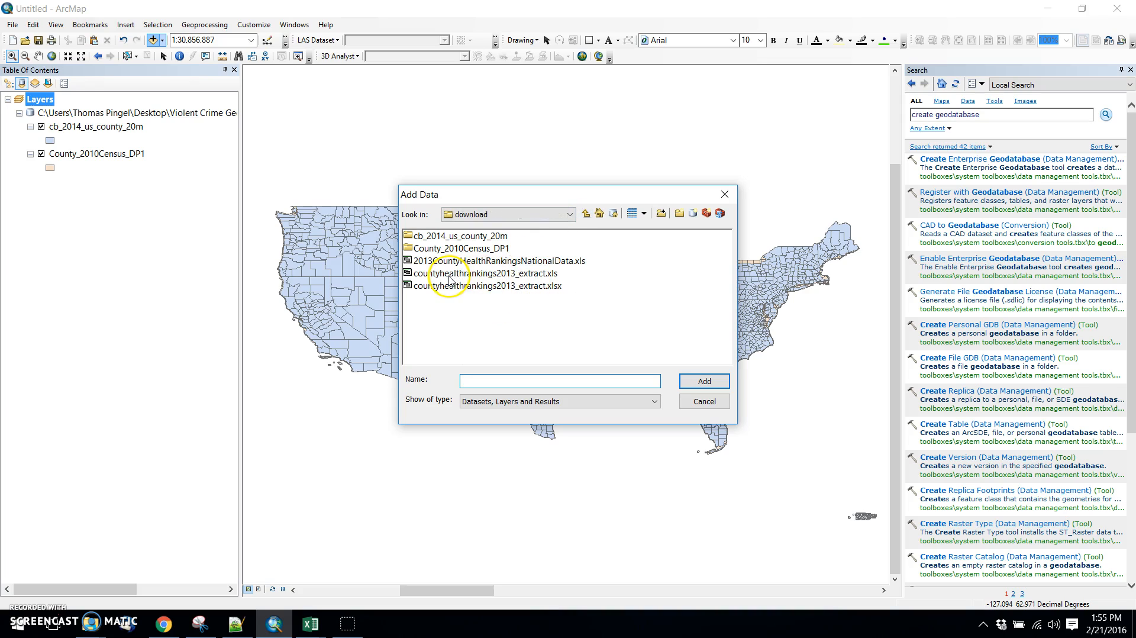
left_click(450, 273)
left_click(704, 382)
left_click(423, 237)
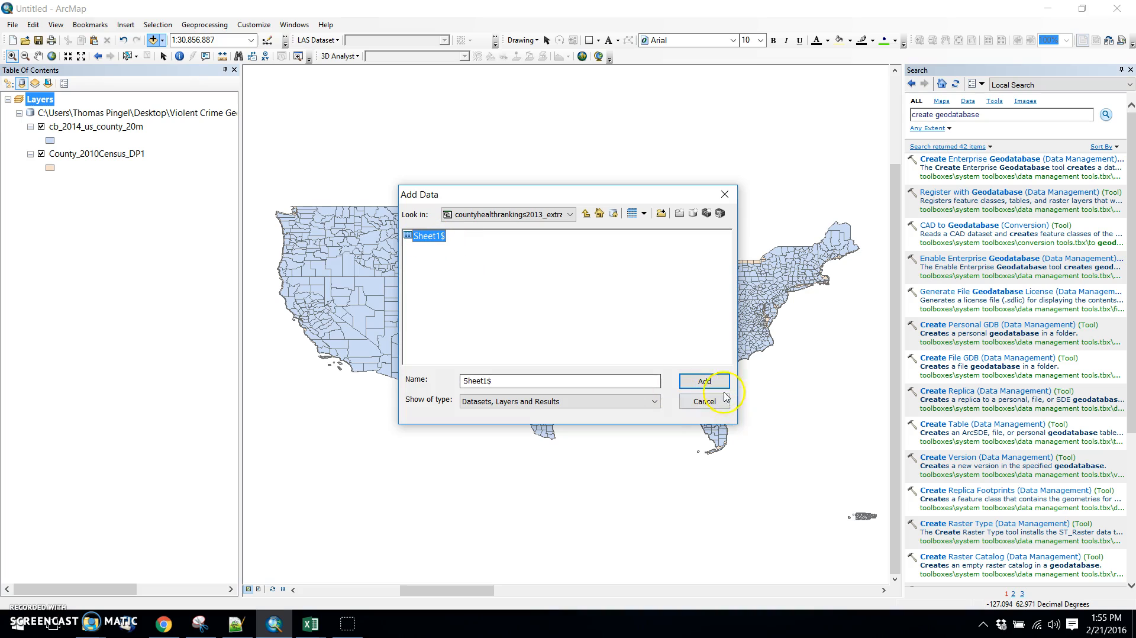
left_click(701, 381)
Open the Sheet1$ attribute table, check its FIPS, violent crime and unemployment fields, and close it.
right_click(65, 195)
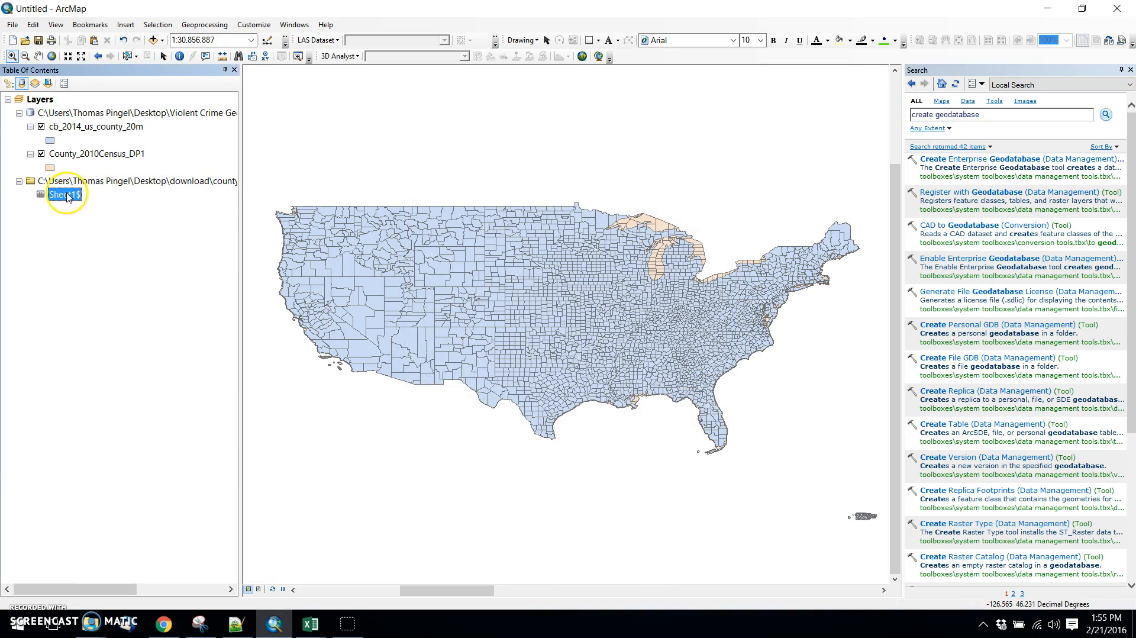
left_click(92, 202)
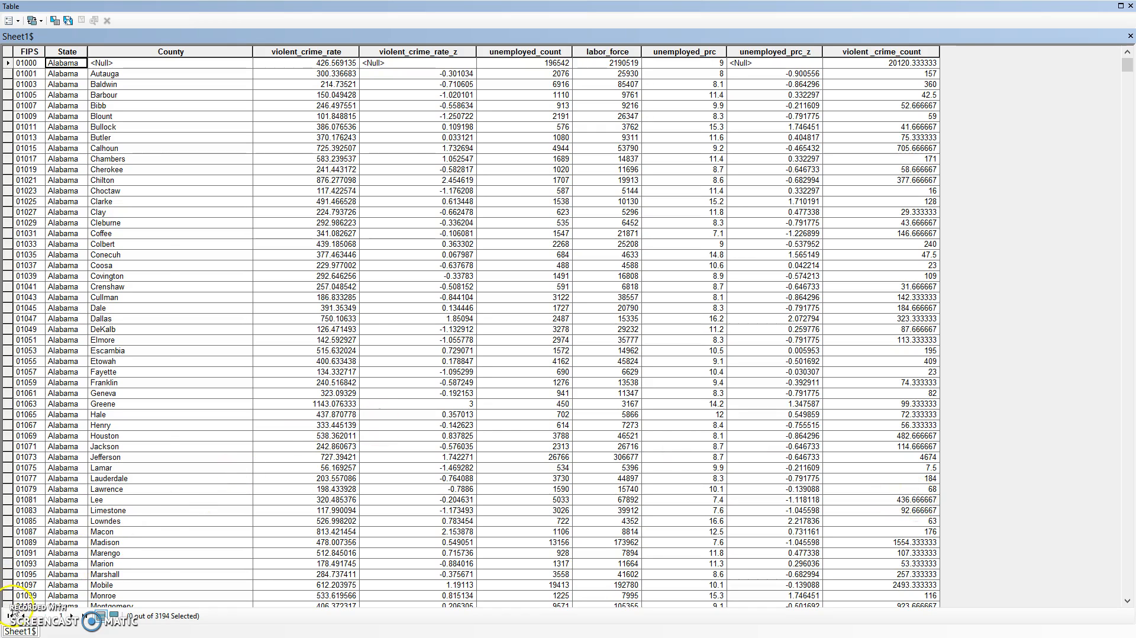
left_click(1128, 9)
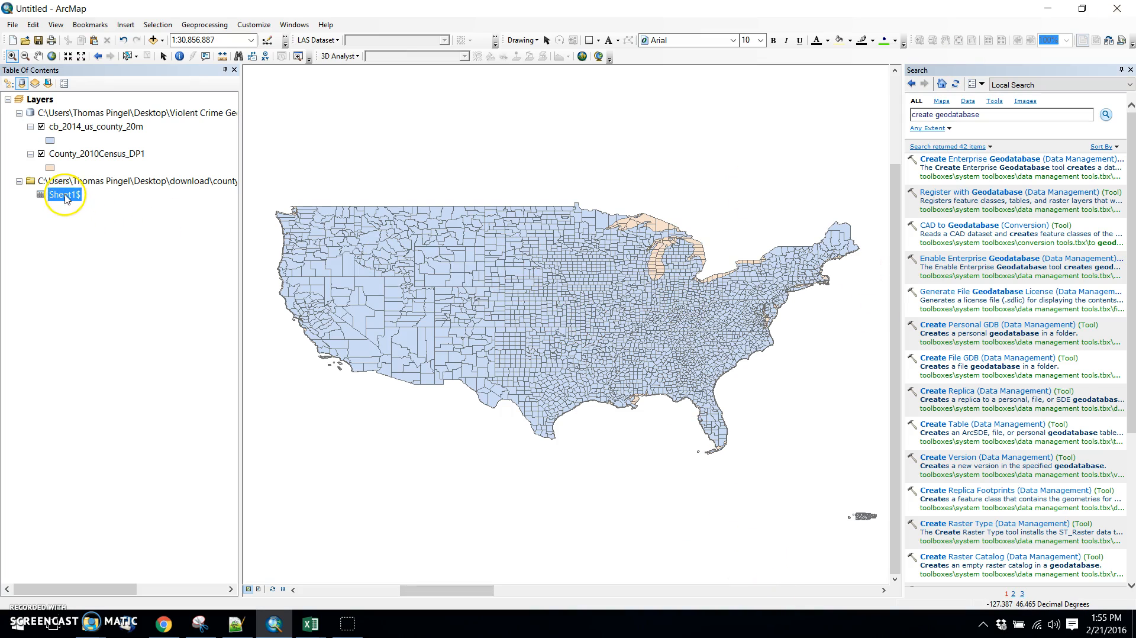
Try to export Sheet1$ to the Violent Crime Geodatabase folder as countyhealthrankings_2013_extract, and again as countyhealthrankings_2013_extract2.
right_click(68, 196)
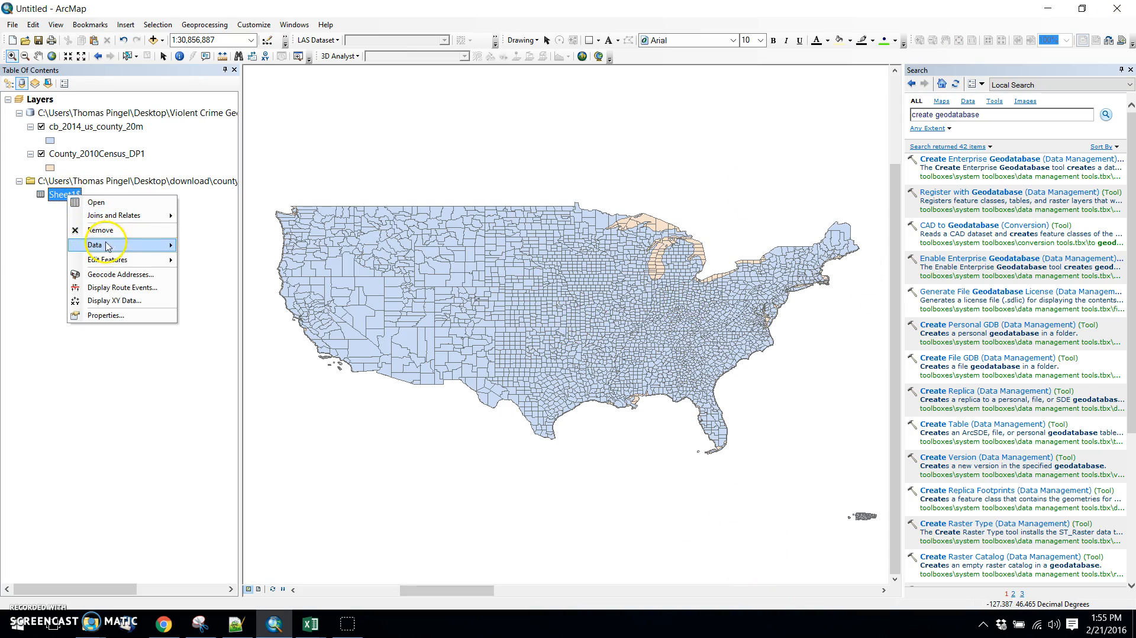
mouse_move(107, 251)
left_click(208, 259)
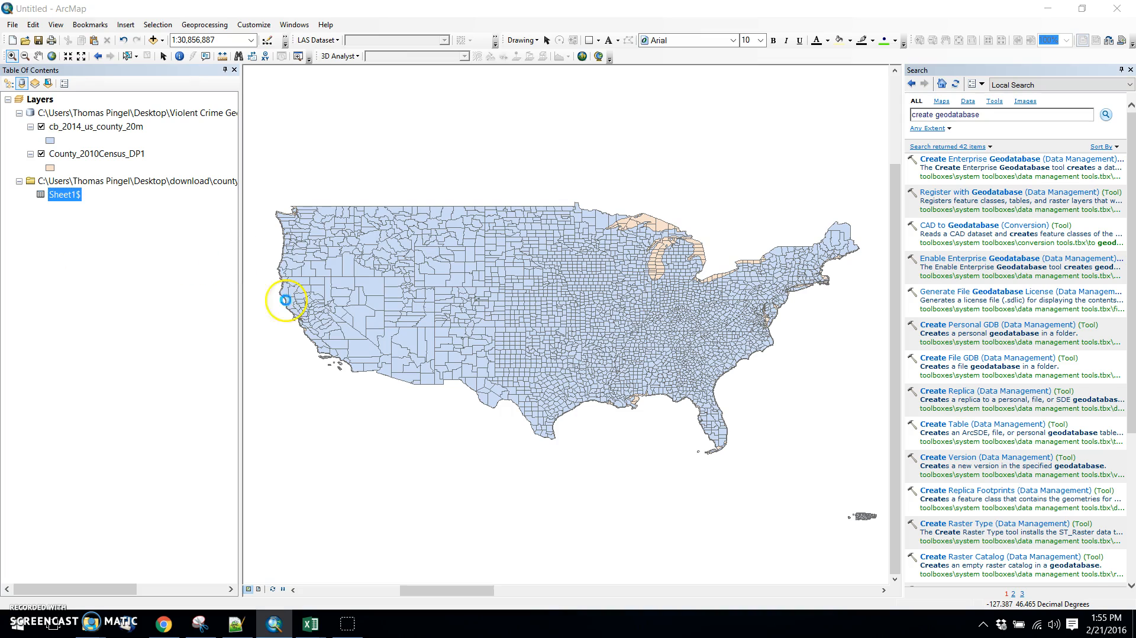
left_click(676, 336)
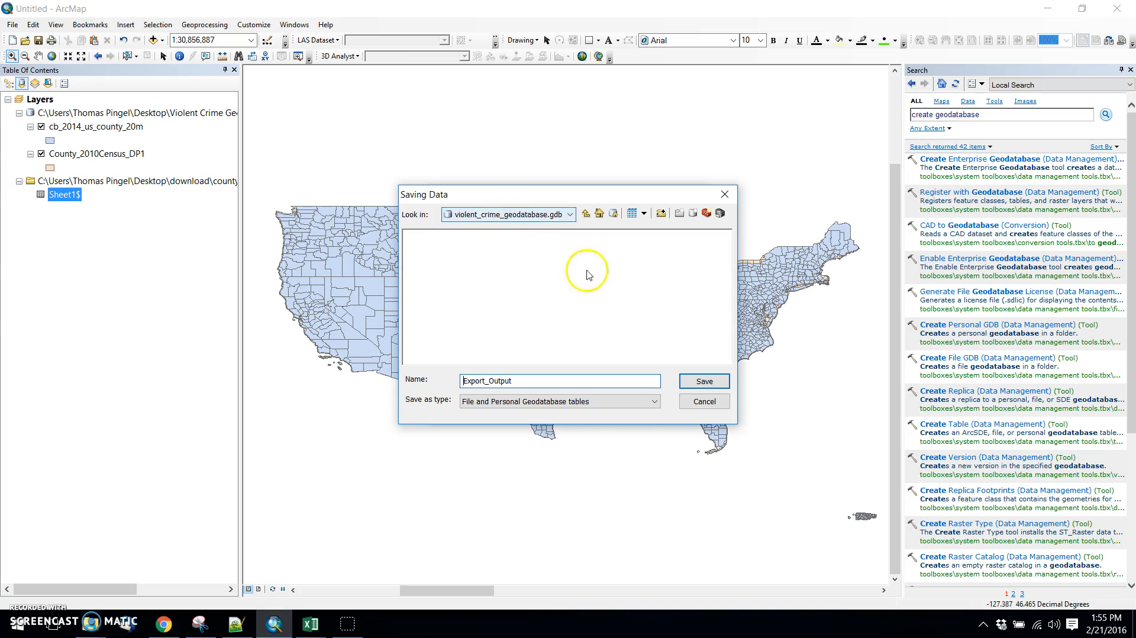
left_click(586, 213)
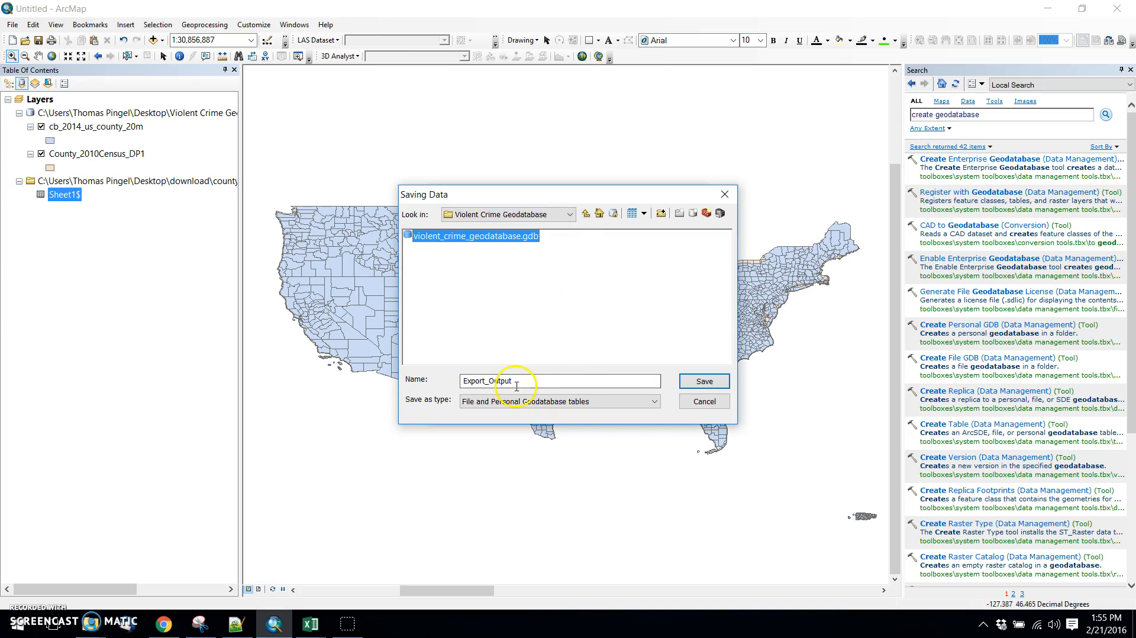
left_click_drag(540, 380, 417, 376)
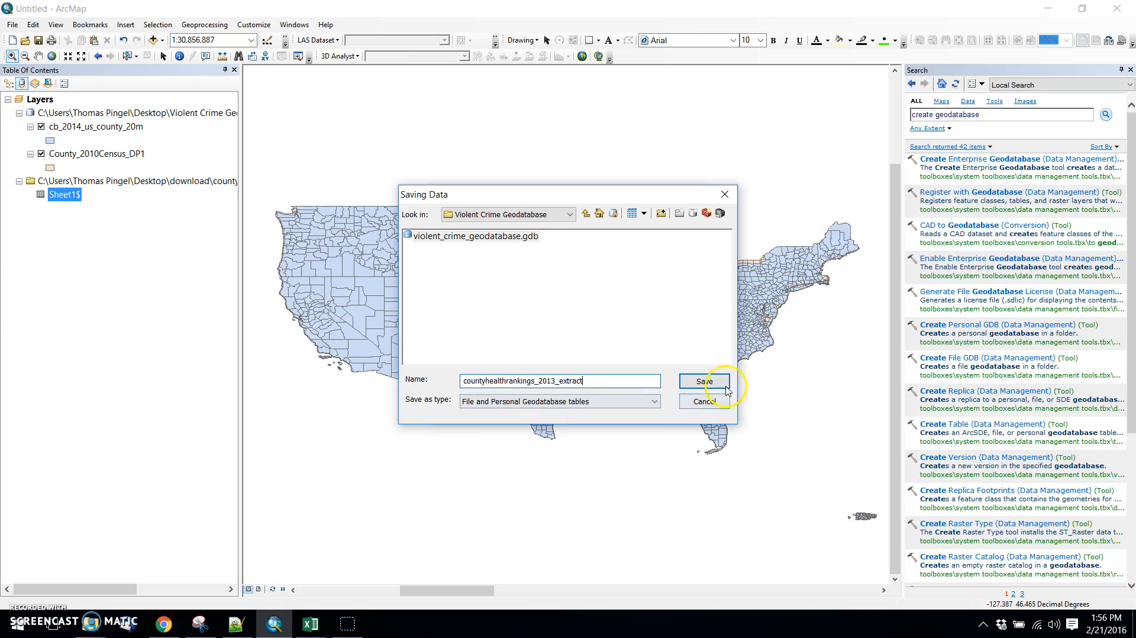
left_click(705, 382)
left_click(648, 362)
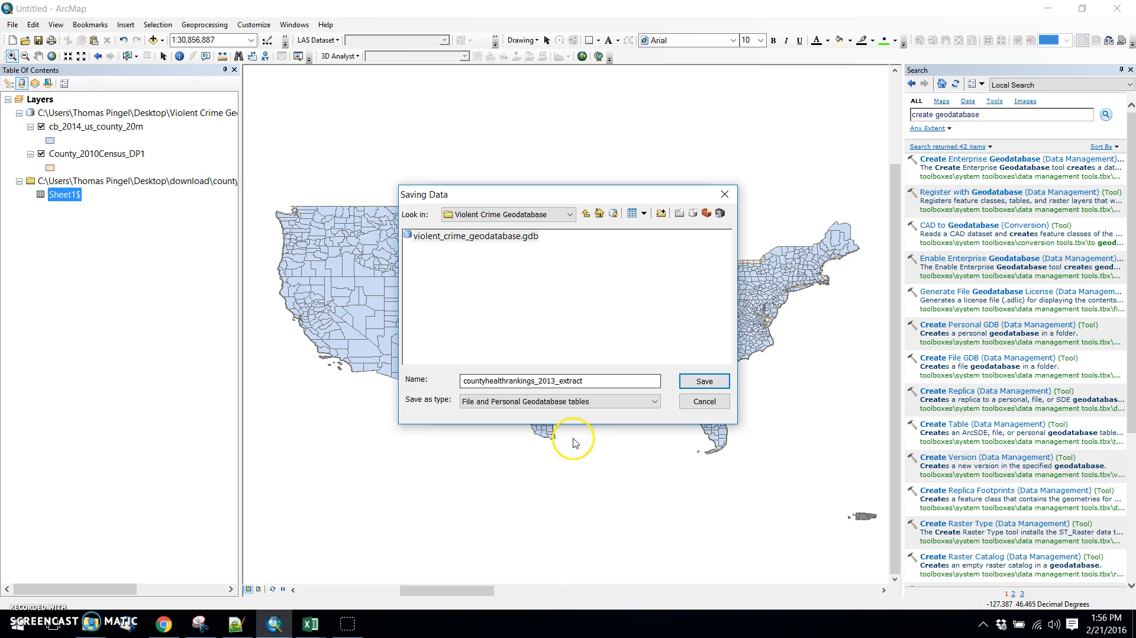
left_click(586, 380)
type("2")
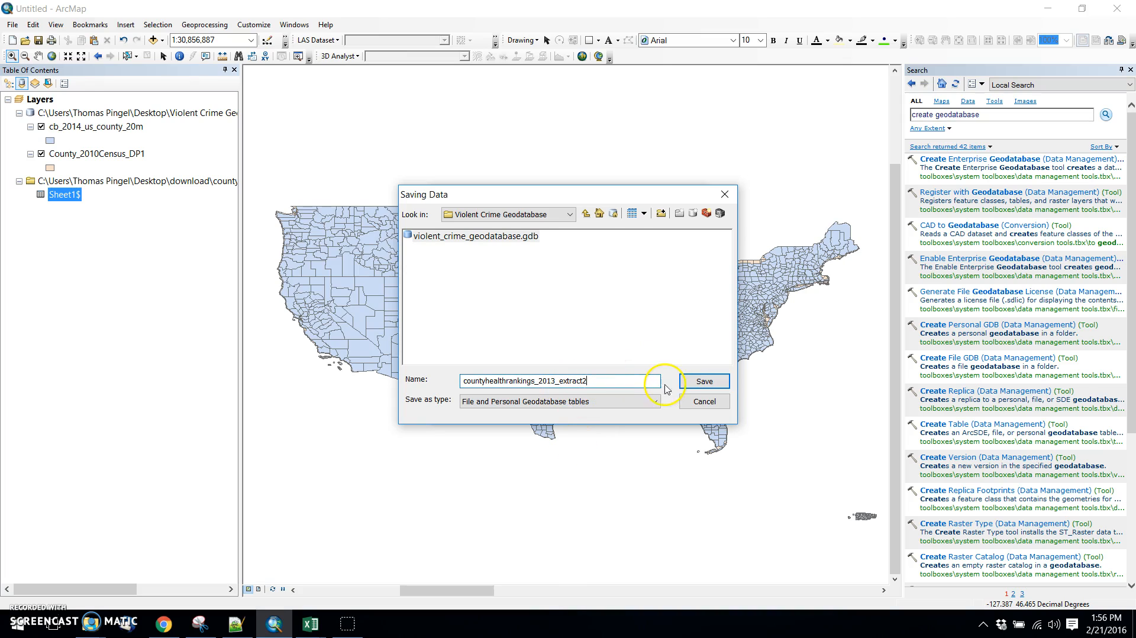
left_click(699, 382)
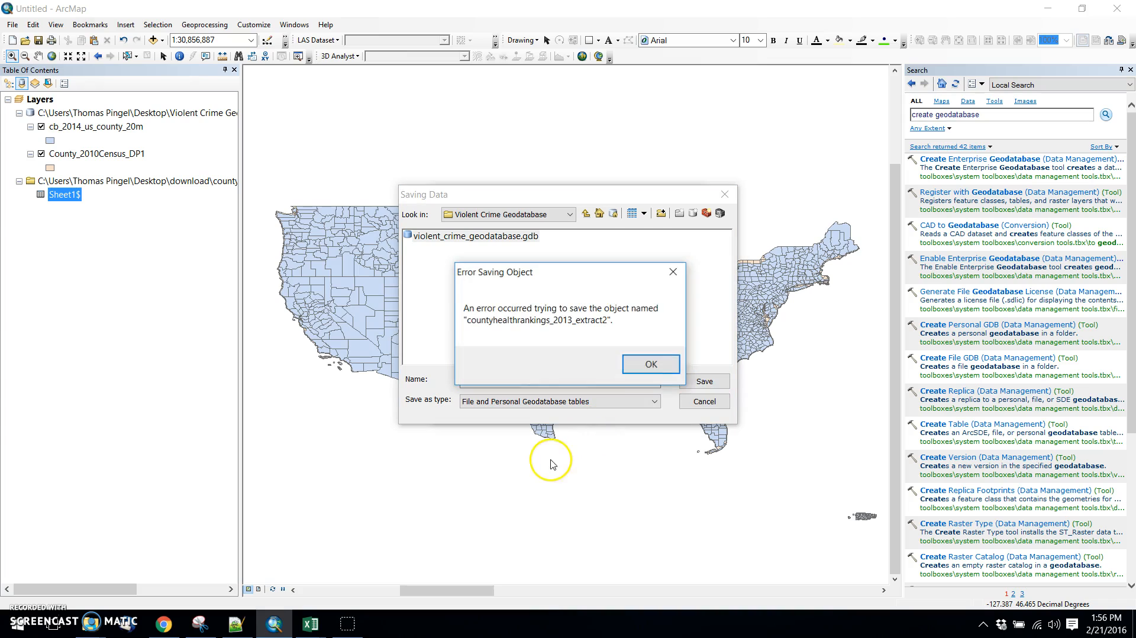
left_click(650, 364)
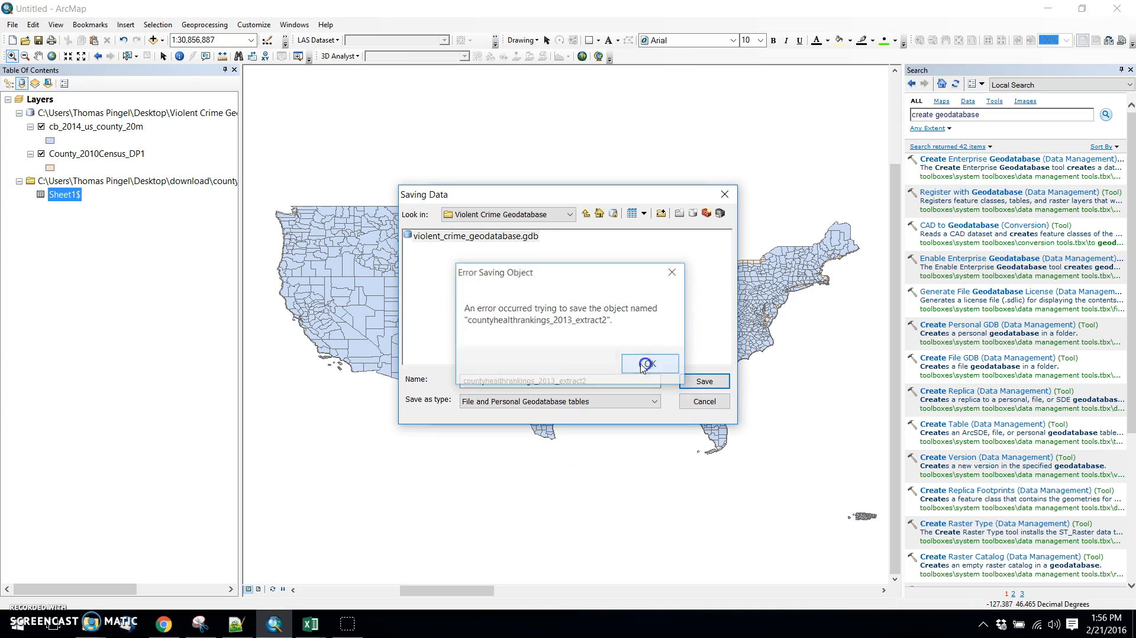
Try to export all Sheet1$ records into violent_crime_geodatabase.gdb as a table named countyhealthrankings_2013_extract.
double_click(529, 237)
left_click(592, 378)
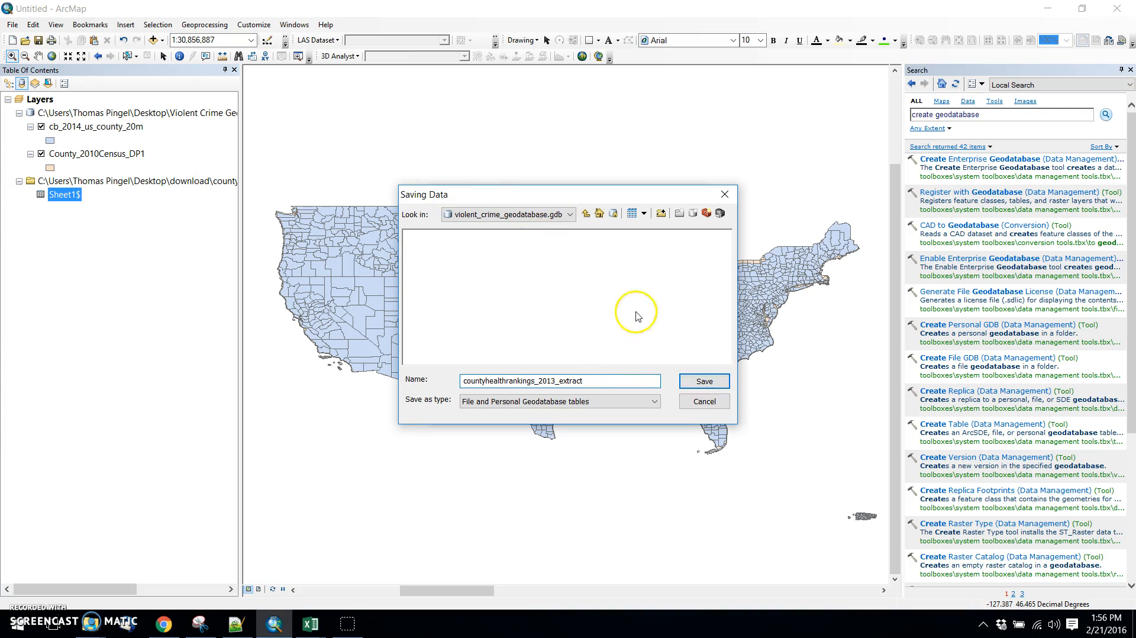
left_click(701, 384)
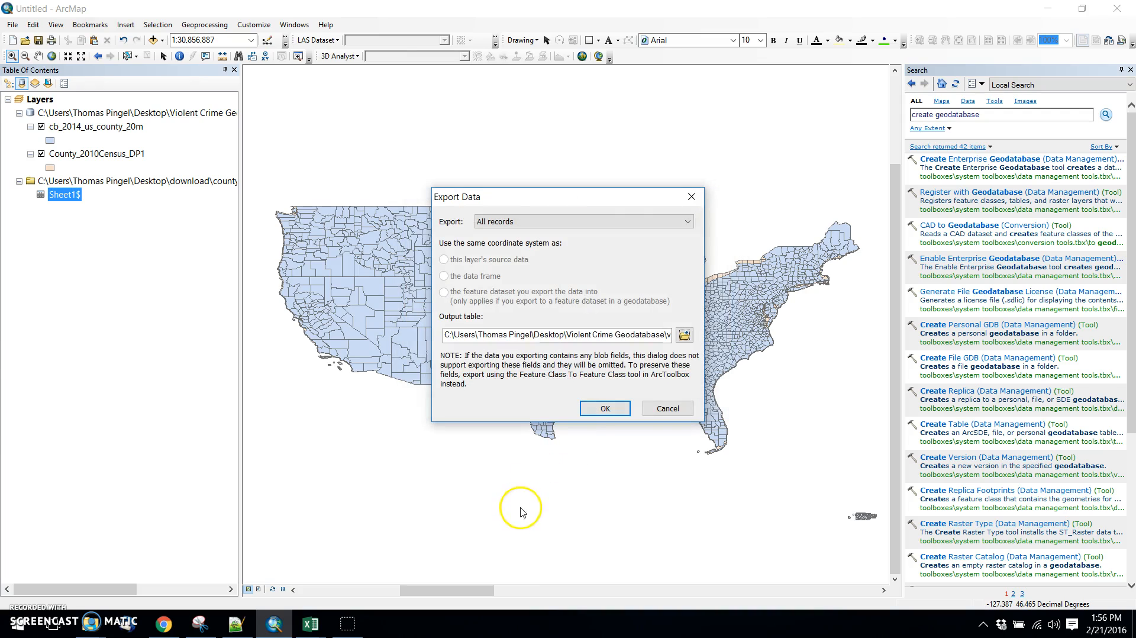
left_click(588, 408)
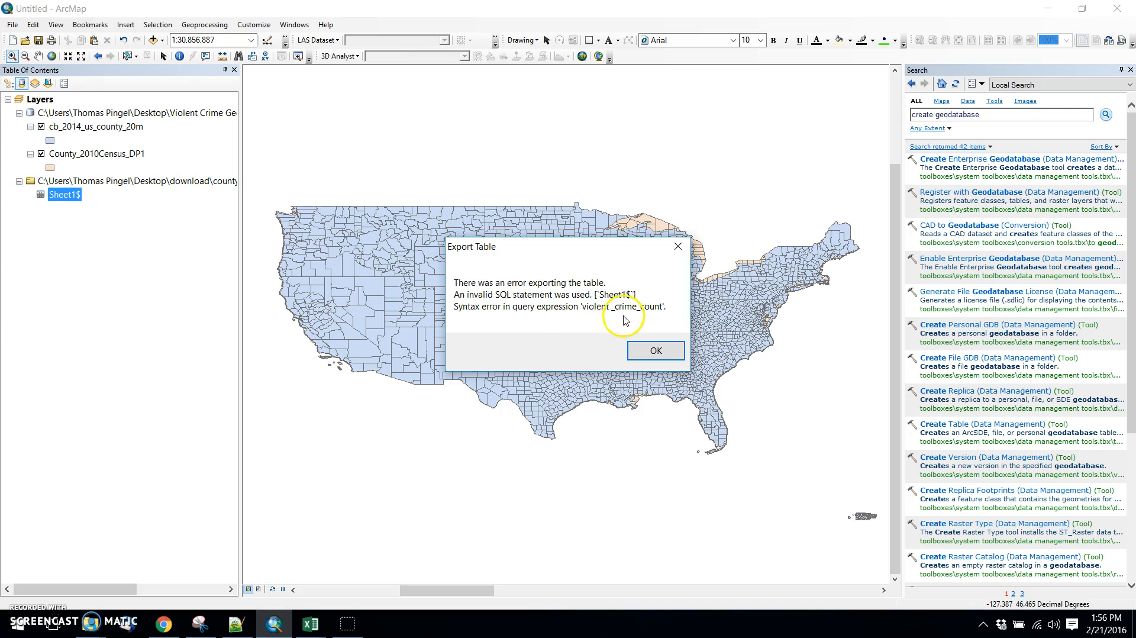
left_click(655, 350)
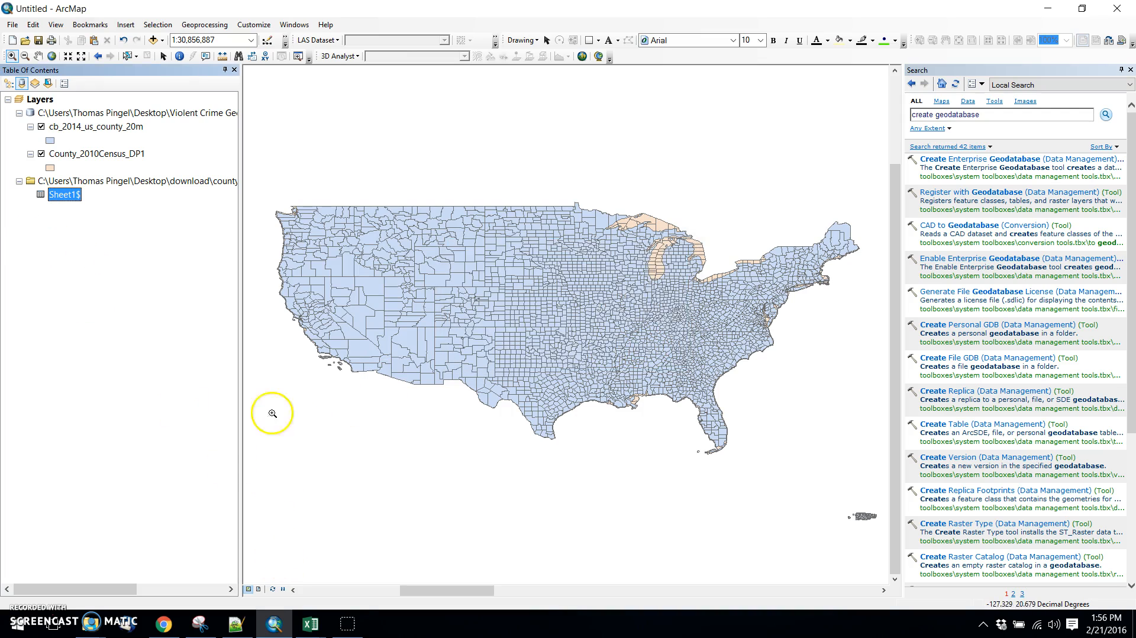
Switch to the countyhealthrankings2013_extract.xls workbook in Excel and remove the space from the D1 header so it reads violent_crime_count.
left_click(311, 624)
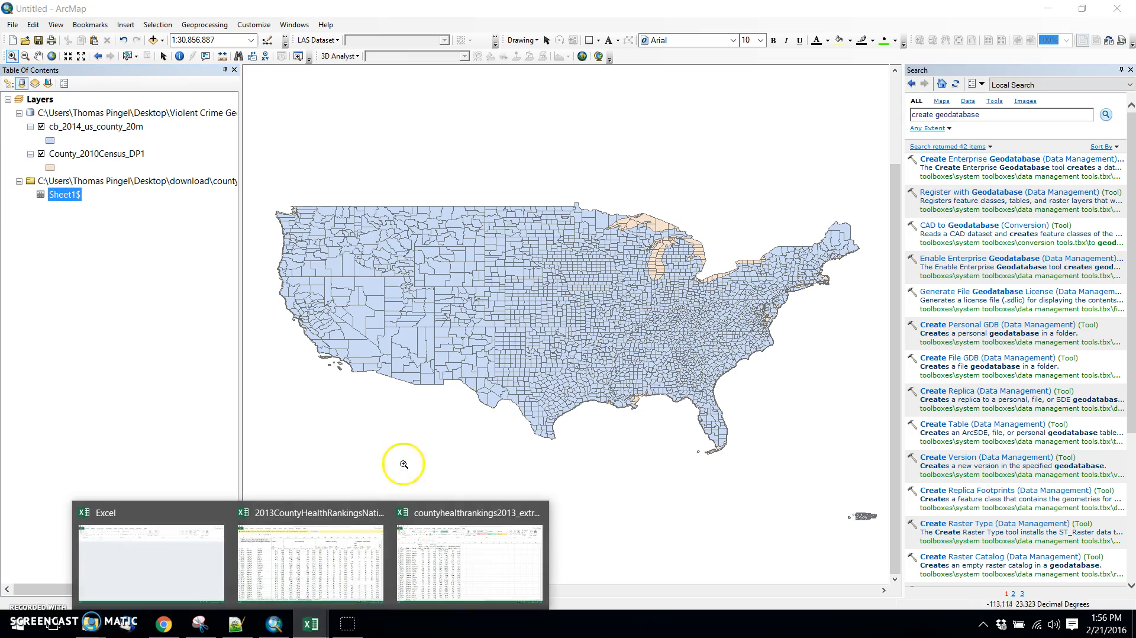
left_click(351, 552)
mouse_move(324, 609)
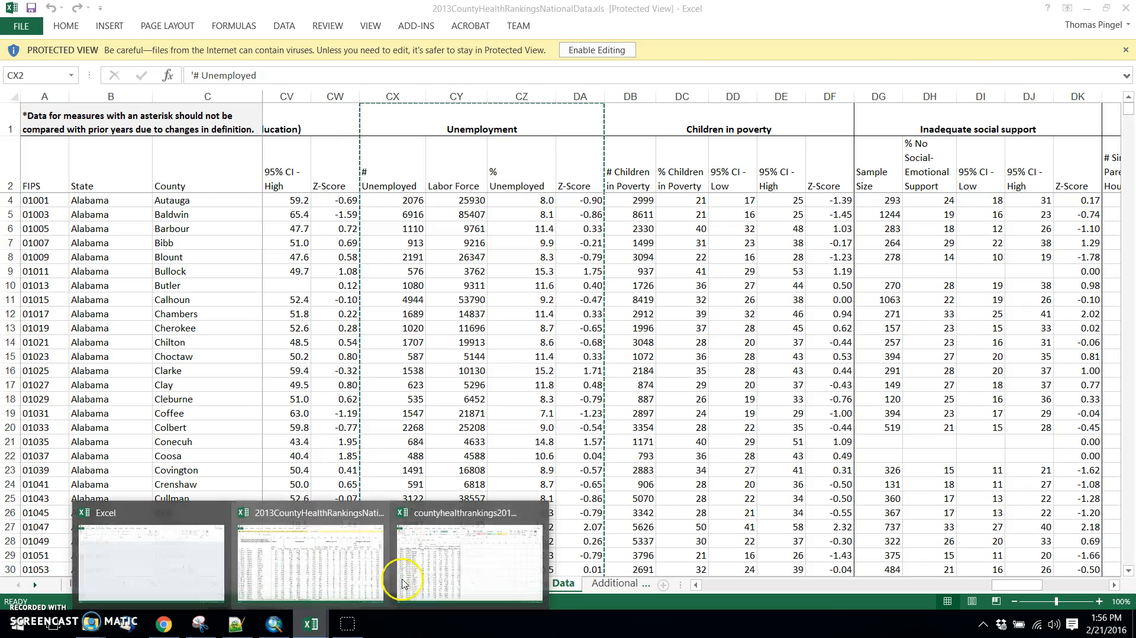
left_click(444, 550)
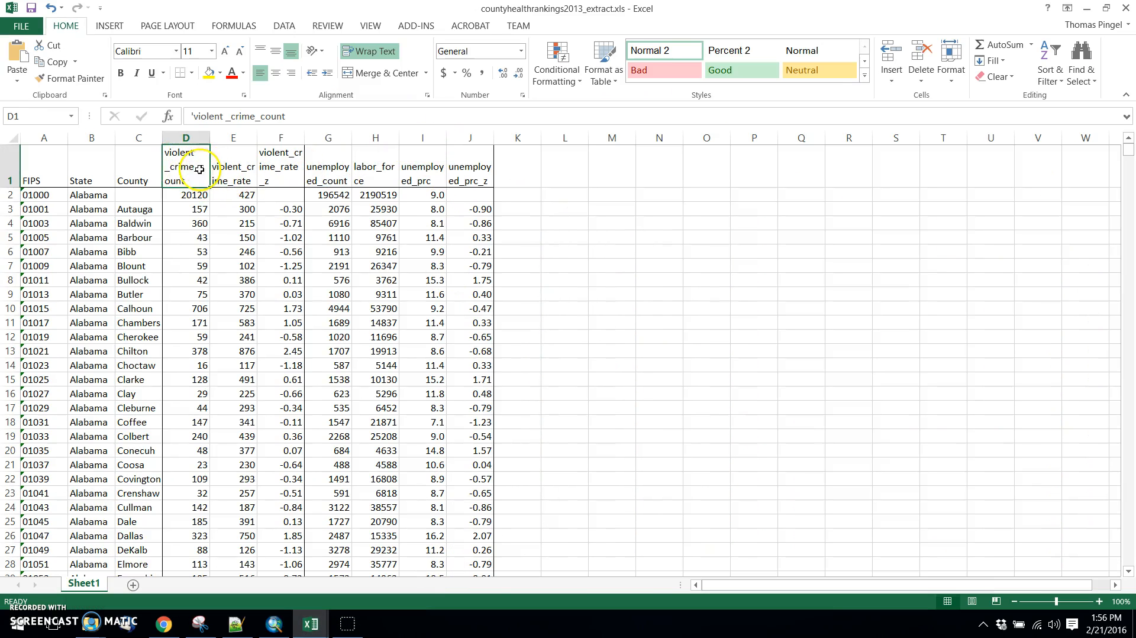
left_click(228, 323)
left_click(188, 175)
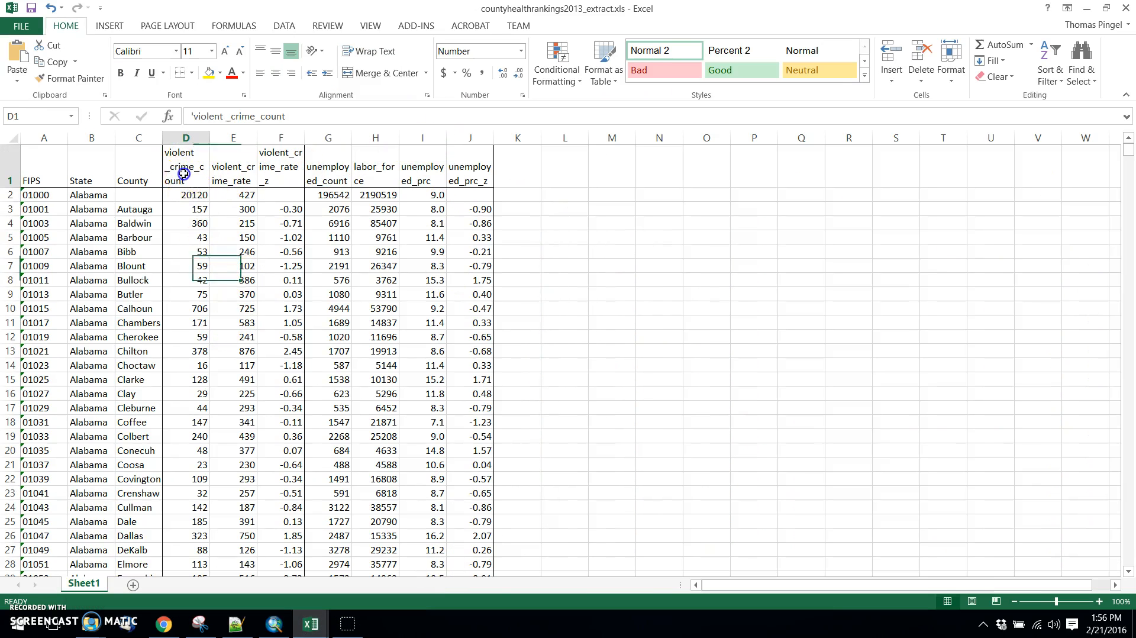
left_click(226, 116)
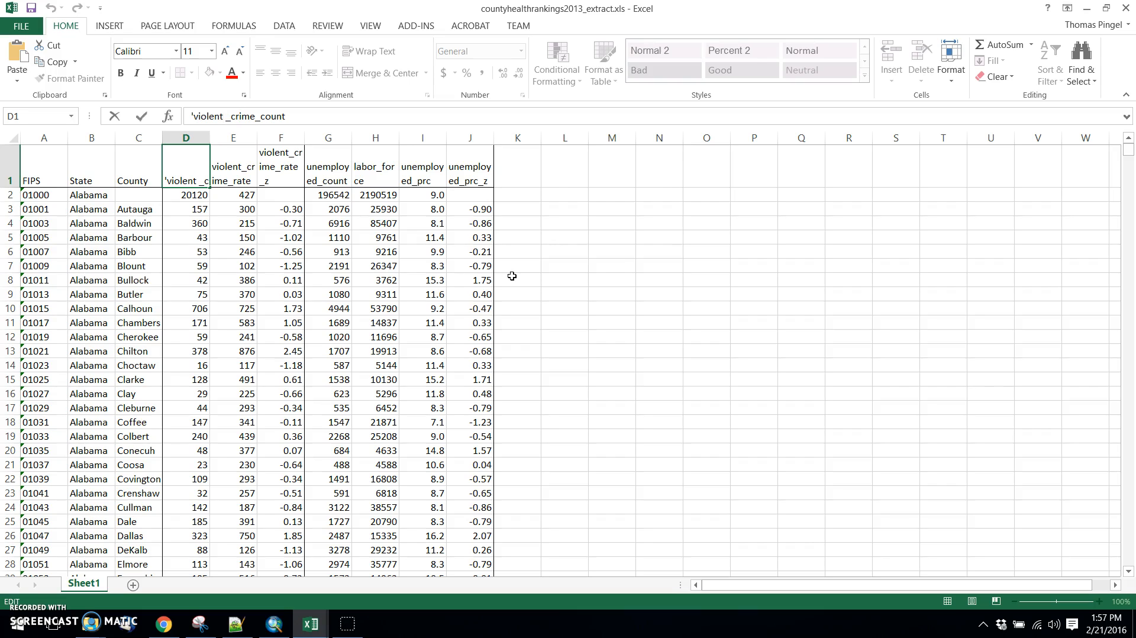
key("BackSpace")
left_click(512, 276)
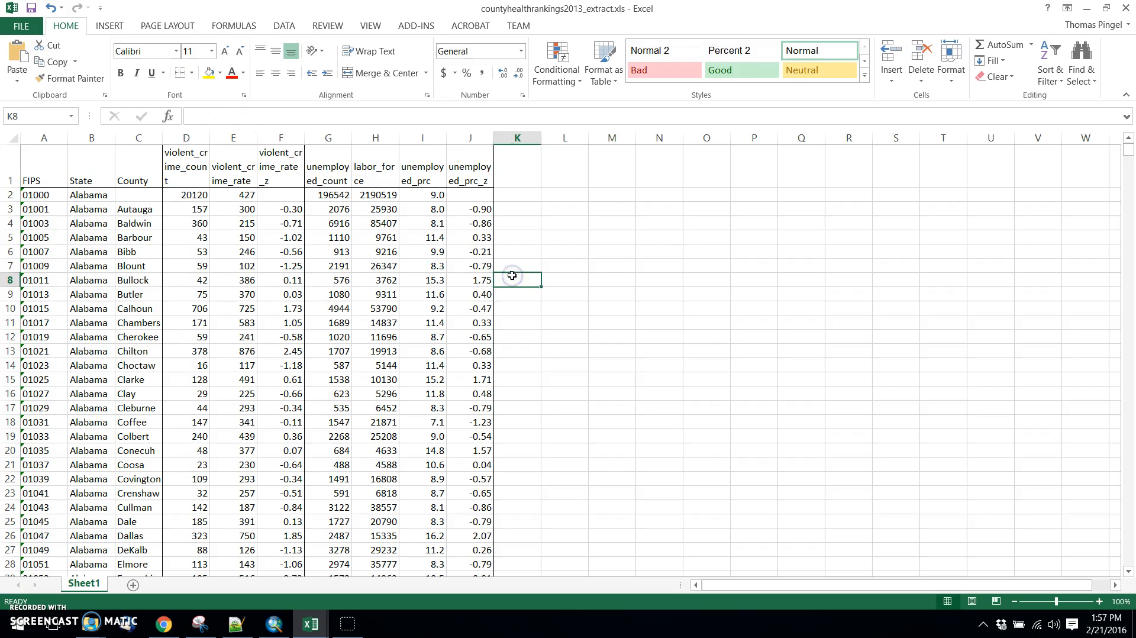
Compare the stored text of the violent crime headers in D1, E1 and F1, checking for a leading apostrophe.
left_click(172, 171)
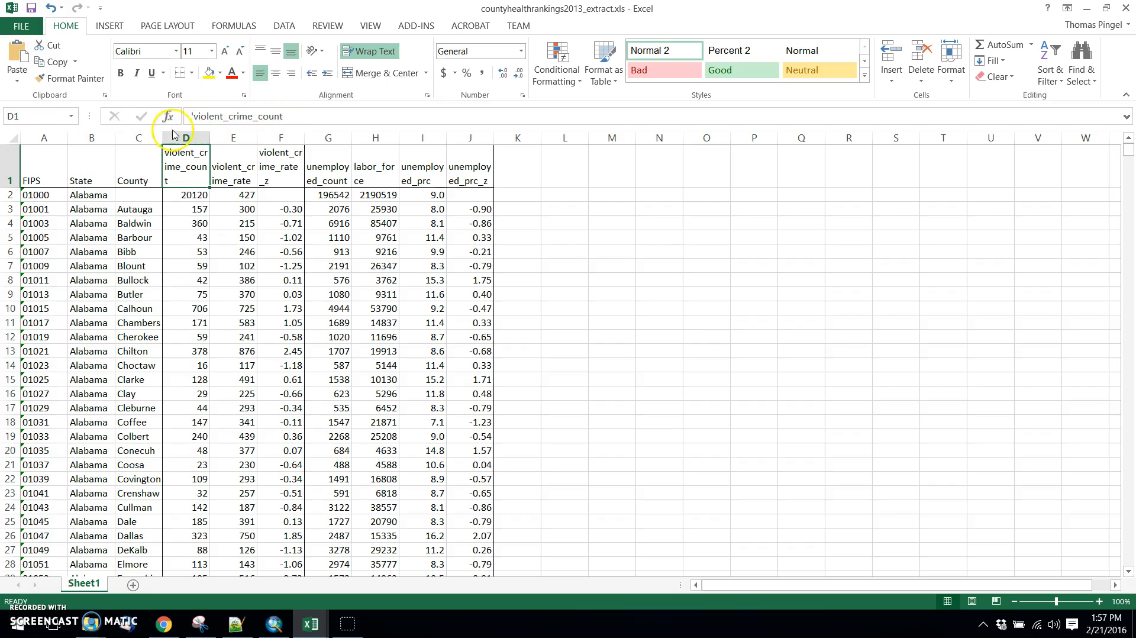
left_click(193, 116)
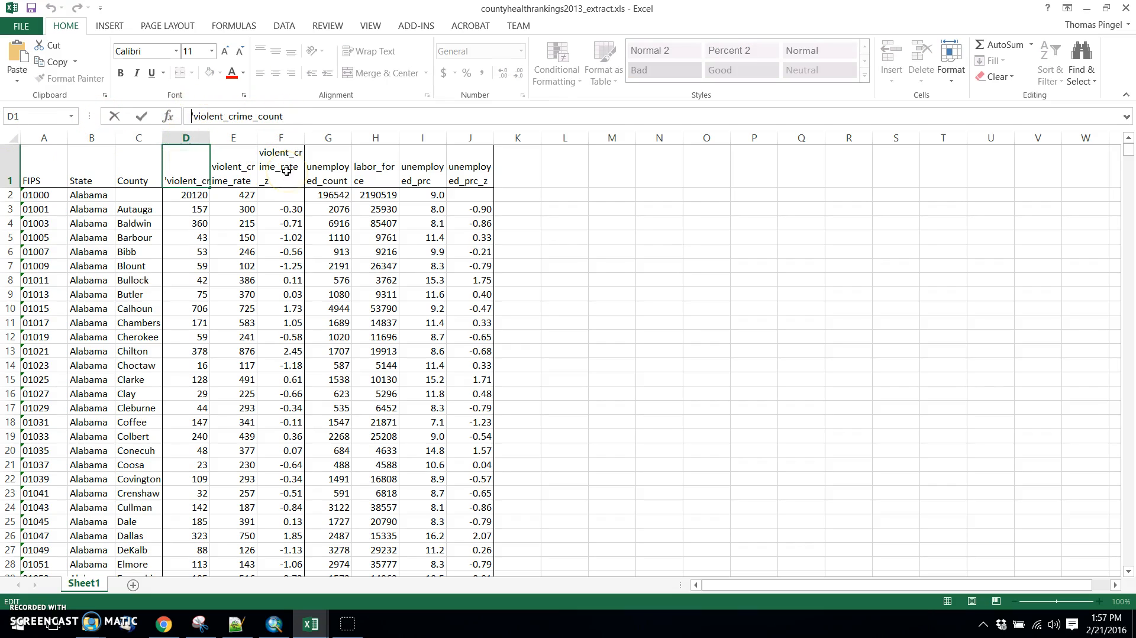
left_click(228, 277)
left_click(173, 174)
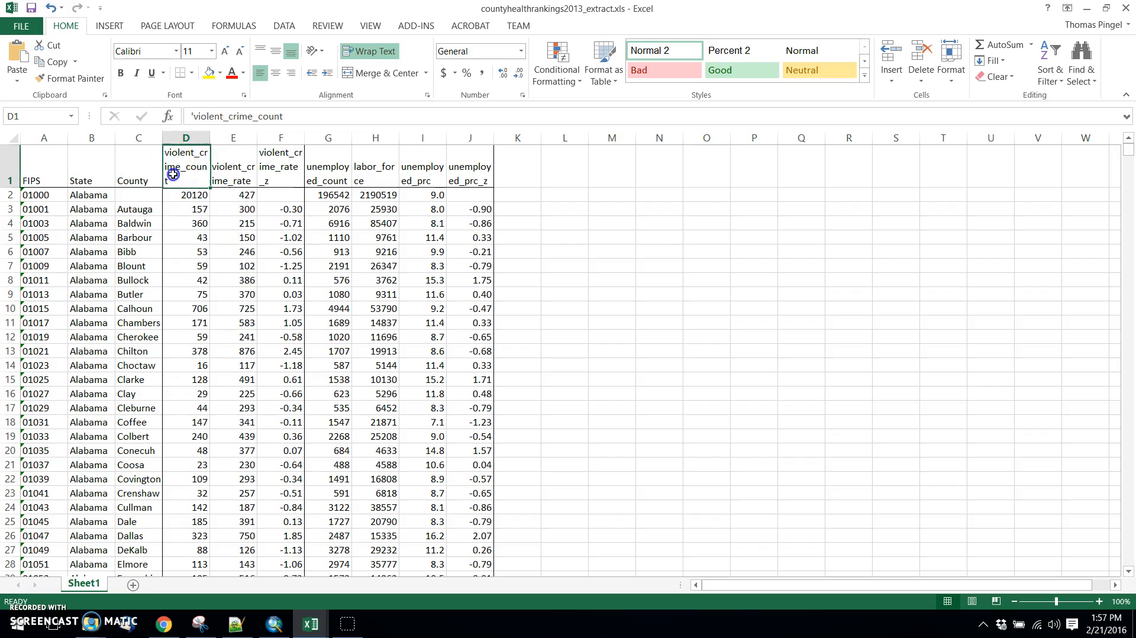
left_click(217, 168)
left_click(269, 168)
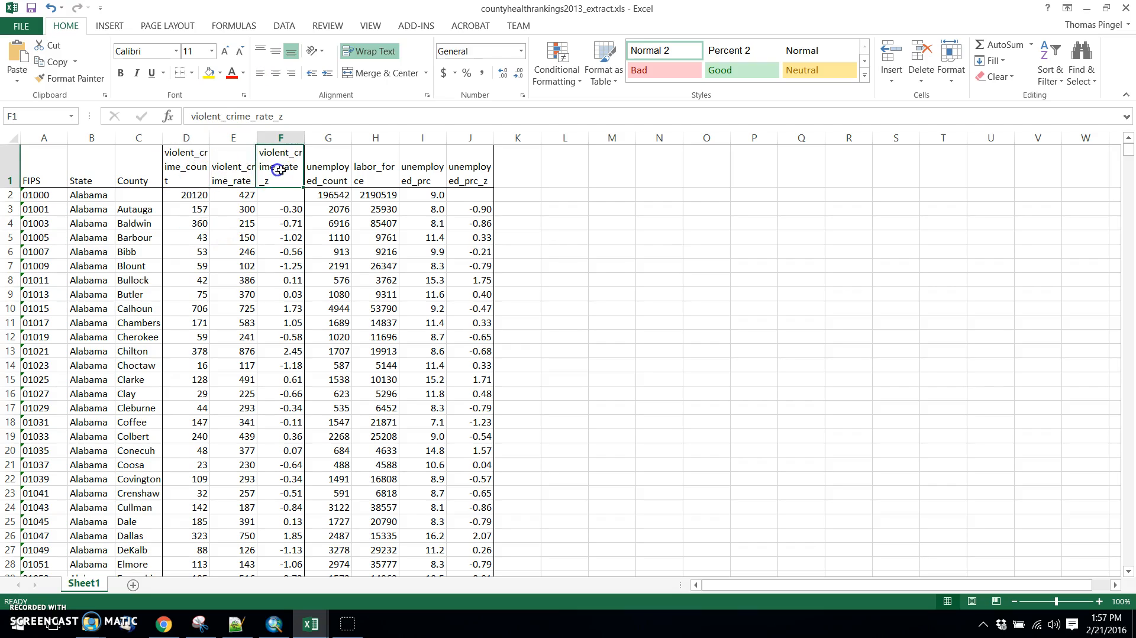
left_click(219, 171)
left_click(164, 170)
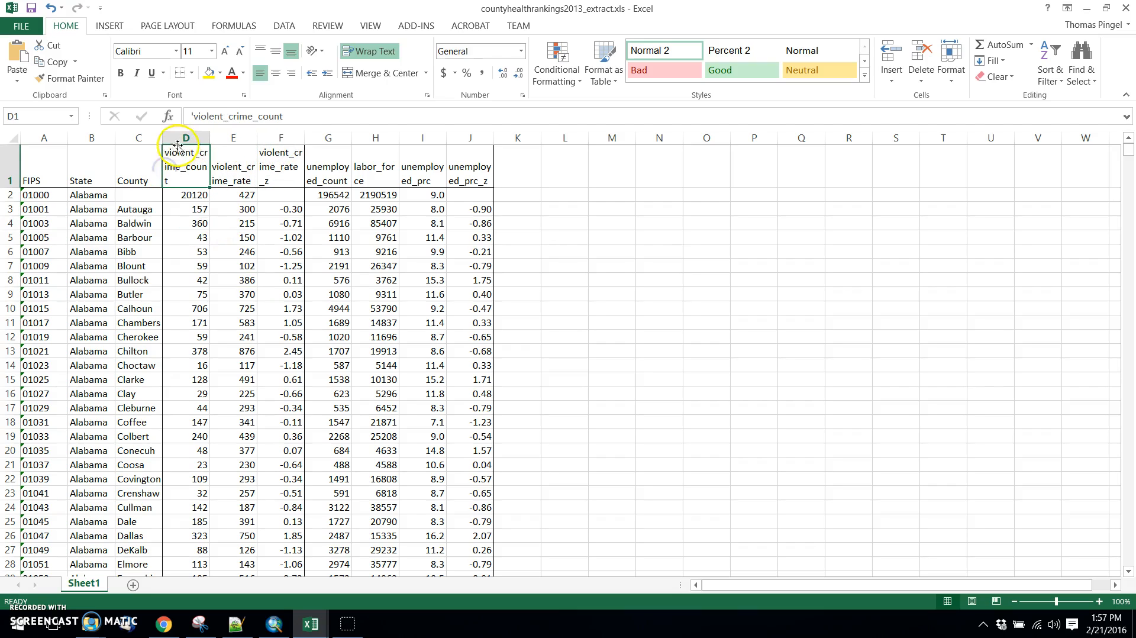
Try to get rid of the leading apostrophe in D1 by re-entering the header as violent_crime_count.
left_click_drag(294, 115, 164, 115)
left_click(179, 237)
left_click(184, 180)
double_click(184, 181)
double_click(173, 170)
type("violent_")
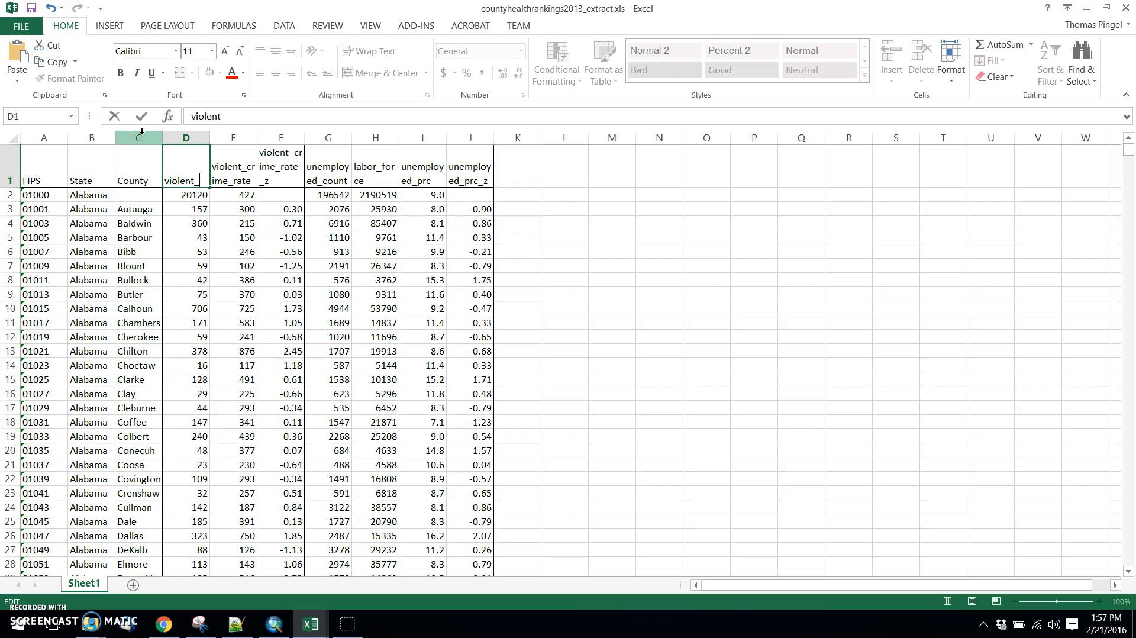
type("crime_count")
key("Return")
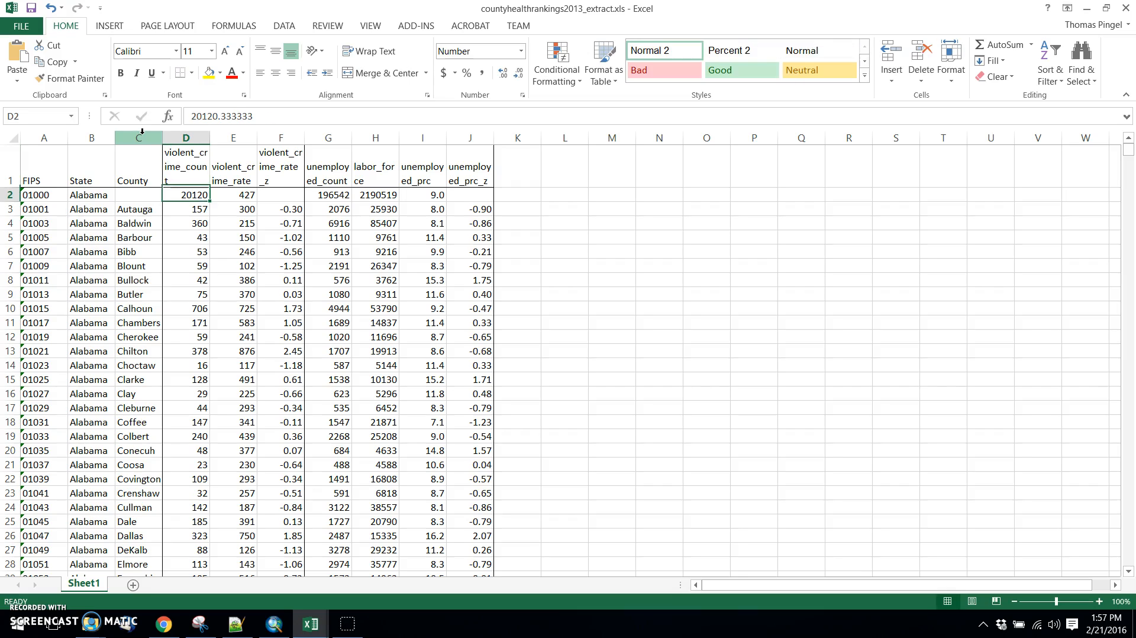
Recheck the stored text of the violent_crime_count header in D1 for a leading apostrophe, leaving the cell unedited.
left_click(178, 164)
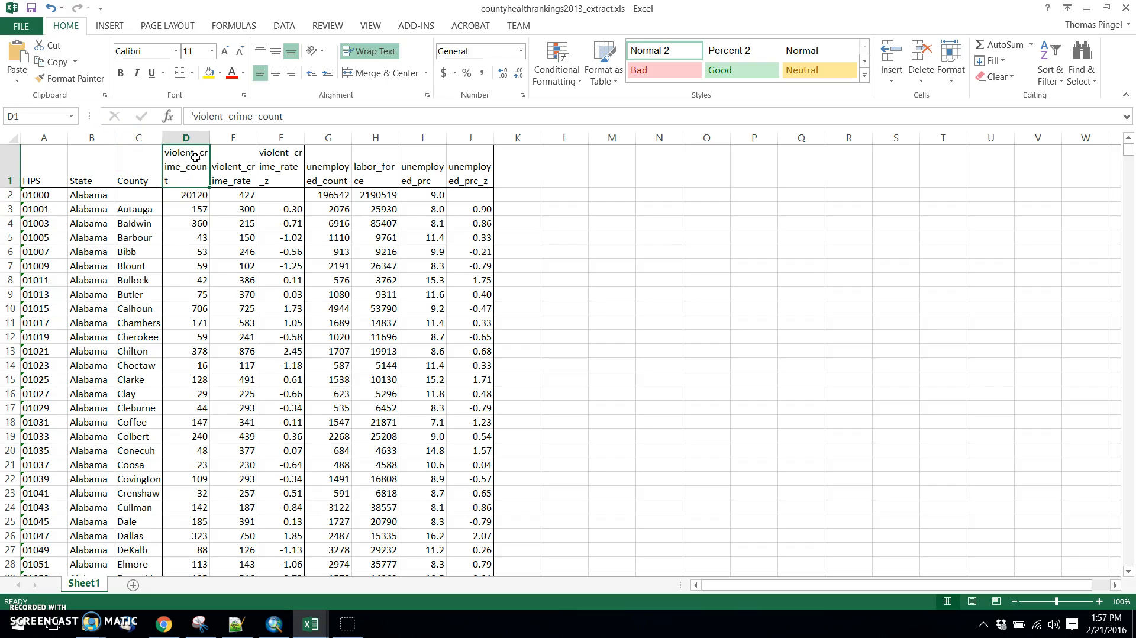
left_click(193, 116)
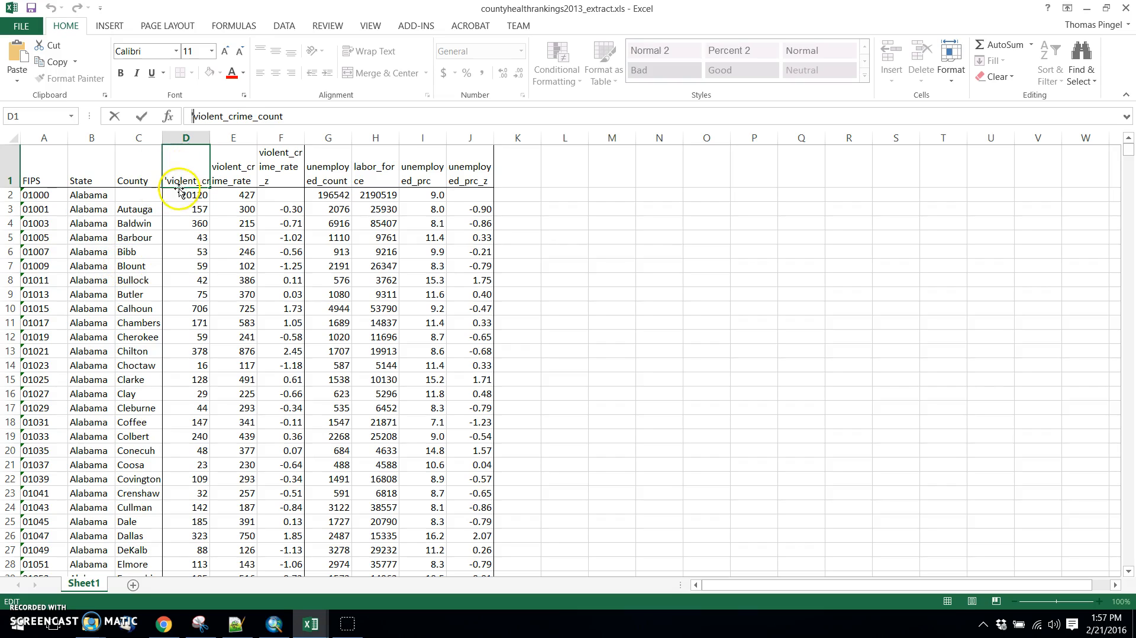
key("Escape")
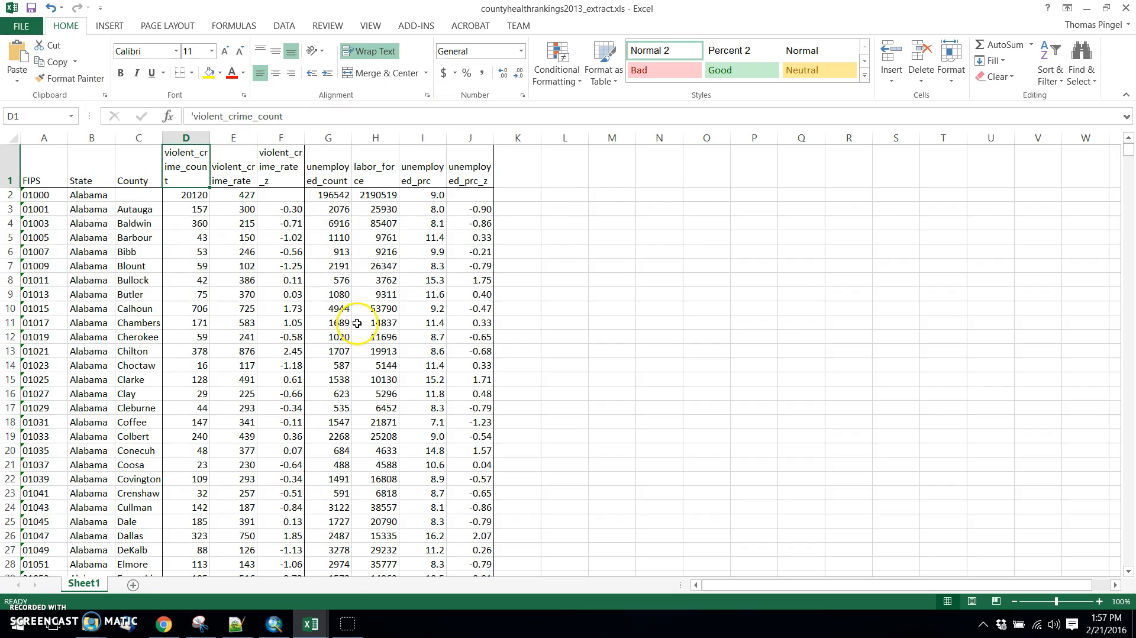
Switch to ArcMap, remove the Sheet1$ table from the map and add Sheet1$ again from the countyhealthrankings2013_extract workbook.
left_click(276, 625)
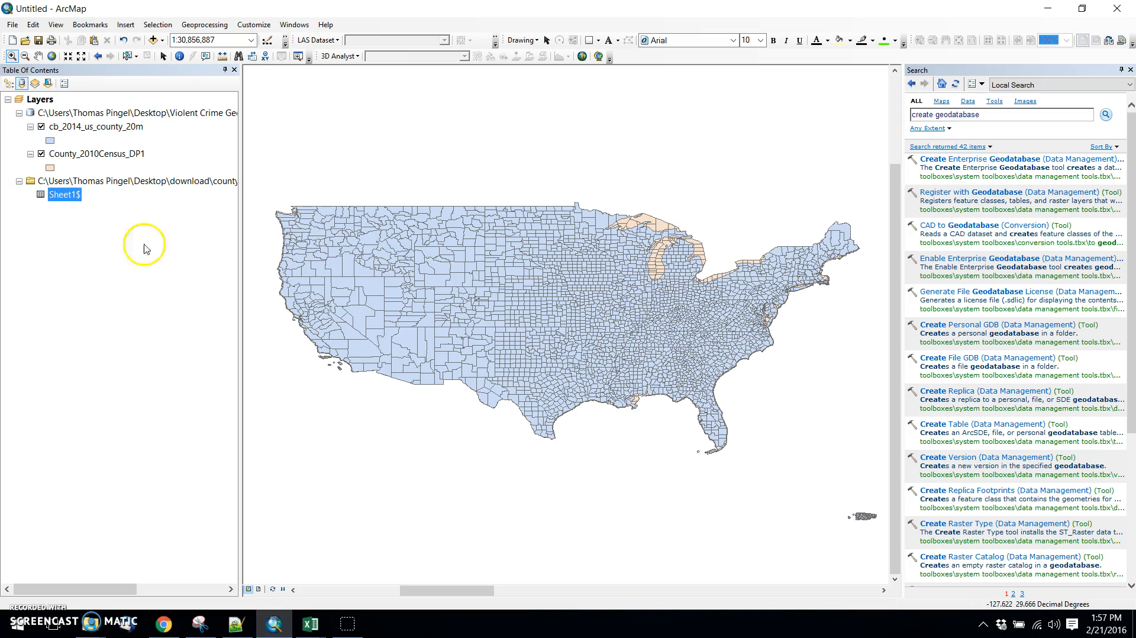
right_click(73, 197)
left_click(105, 231)
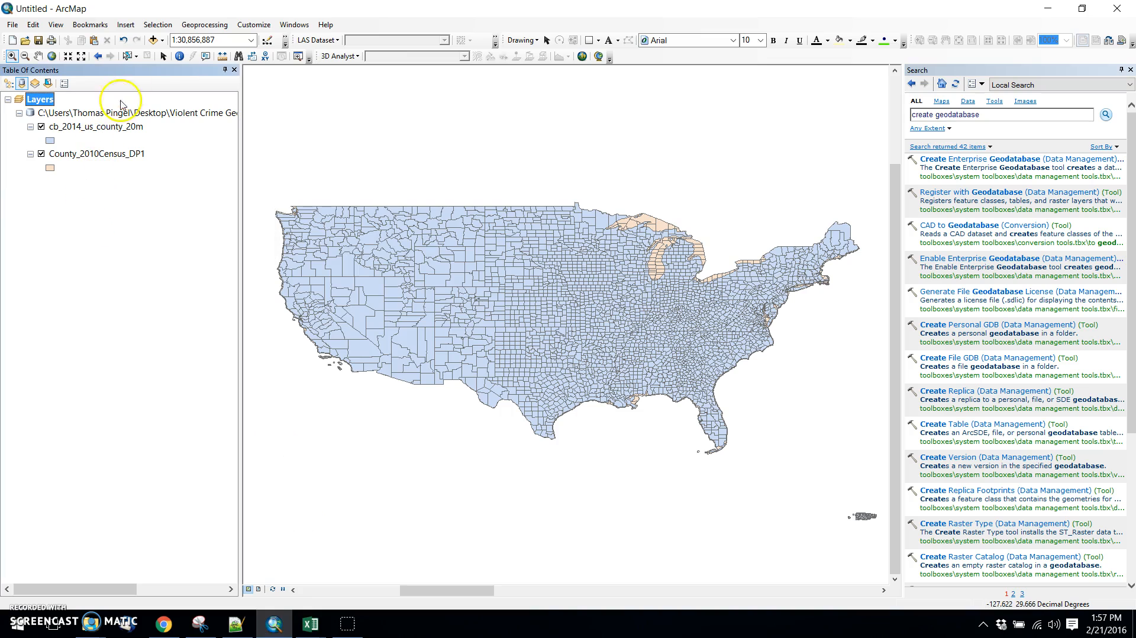
left_click(152, 40)
double_click(429, 235)
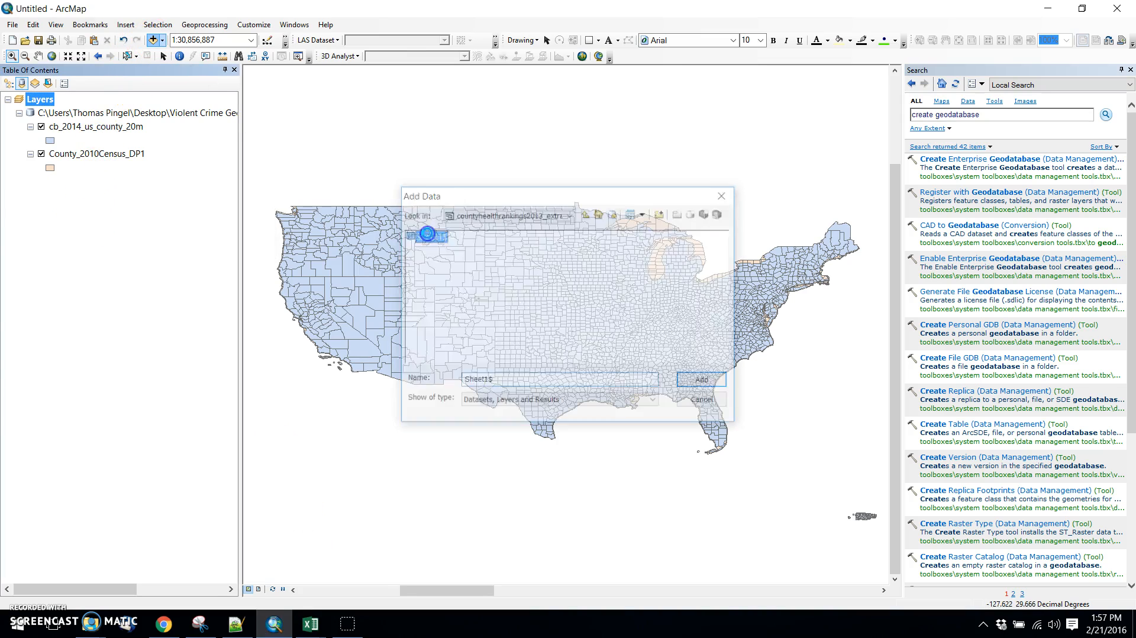
Open the reloaded Sheet1$ table, review its field names and records, and close it.
right_click(78, 207)
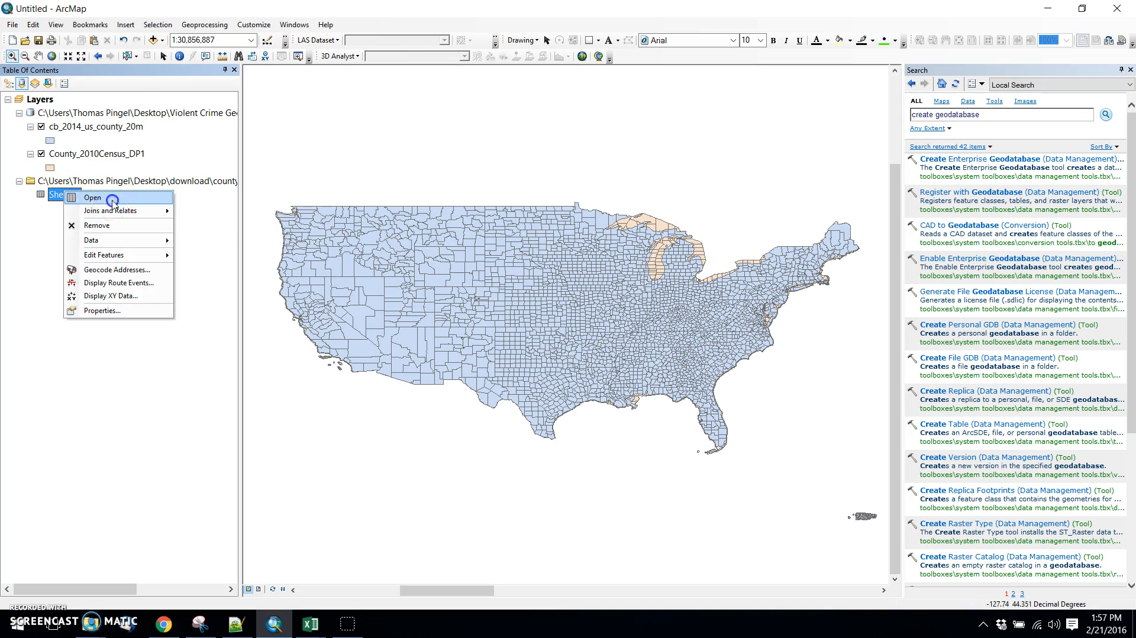
left_click(394, 291)
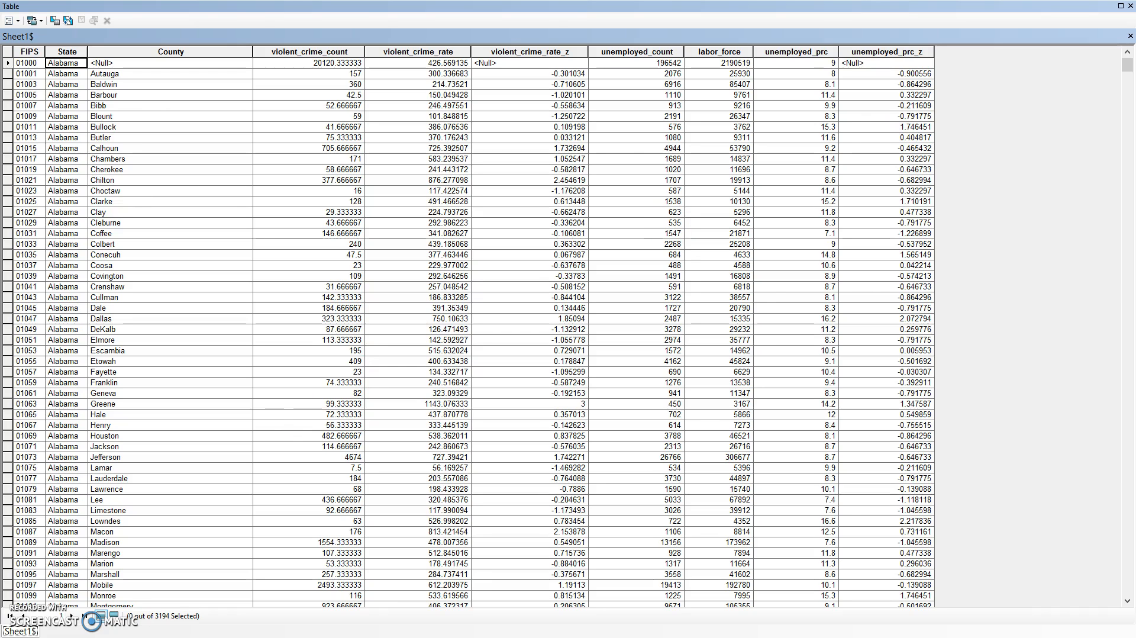
left_click(1132, 5)
Export all Sheet1$ records into violent_crime_geodatabase.gdb as a geodatabase table named countyhealthrankings_2013_extract.
right_click(57, 196)
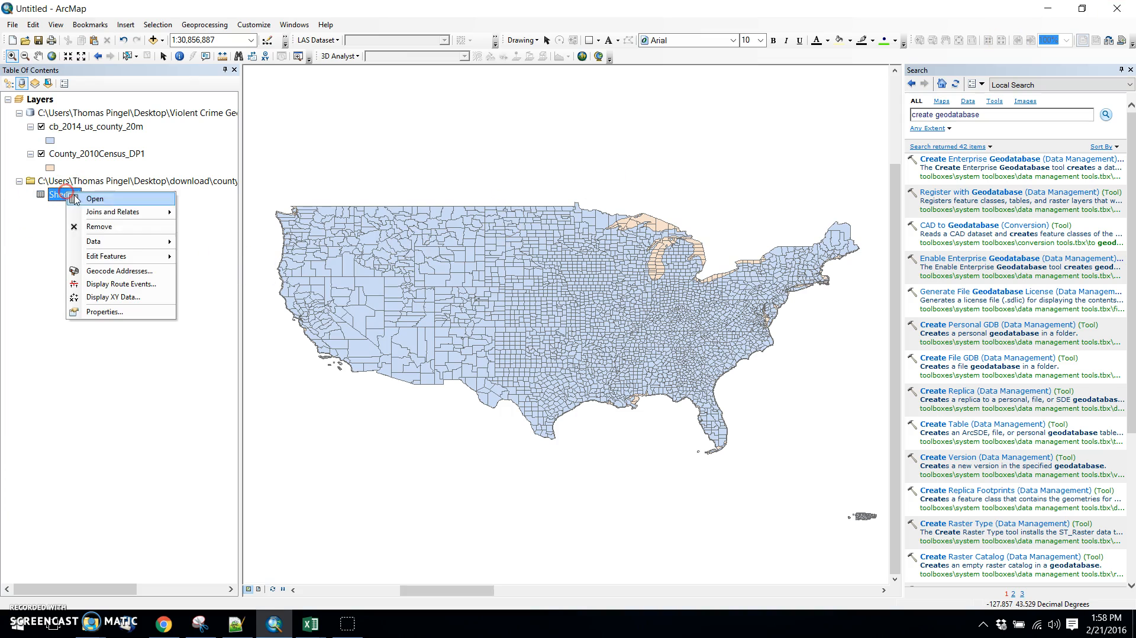
mouse_move(124, 248)
left_click(201, 243)
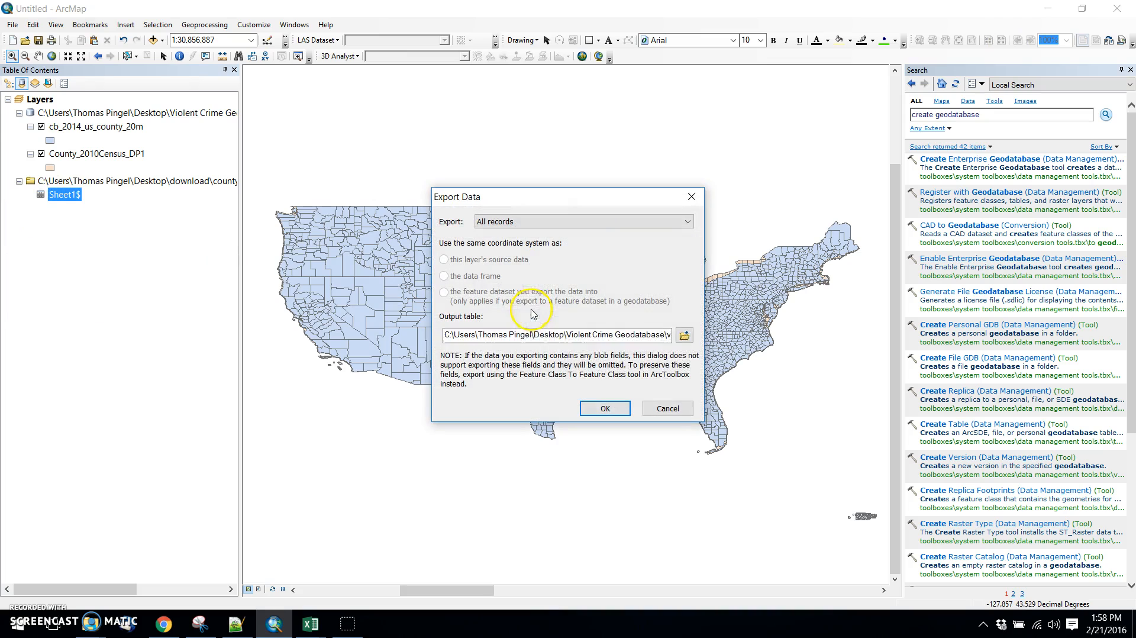
left_click(684, 336)
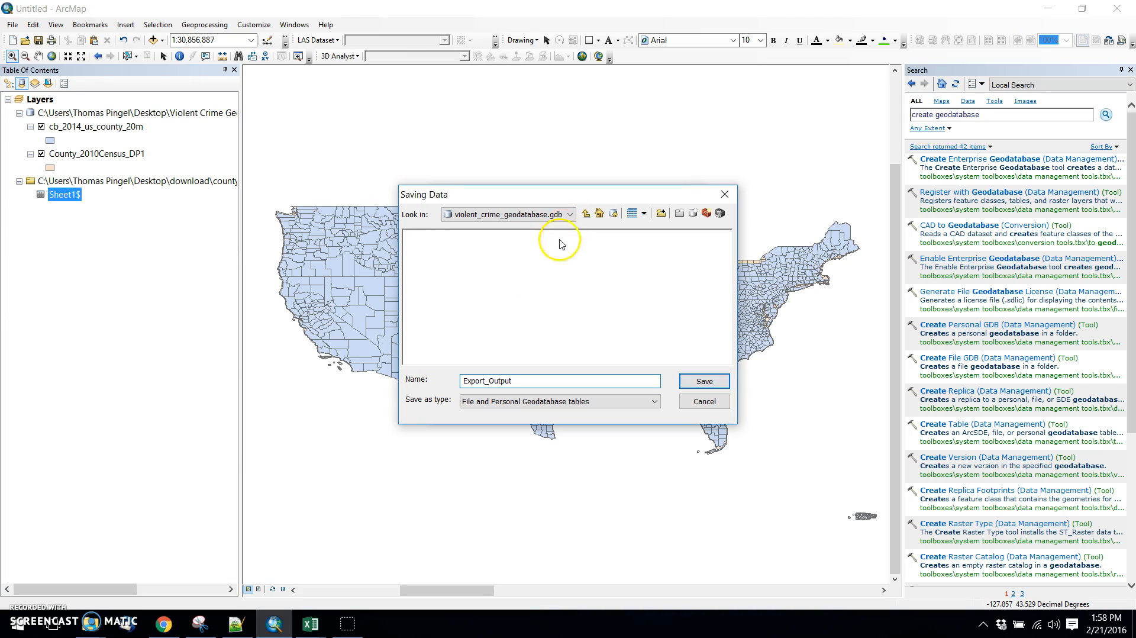
left_click(571, 214)
left_click(468, 238)
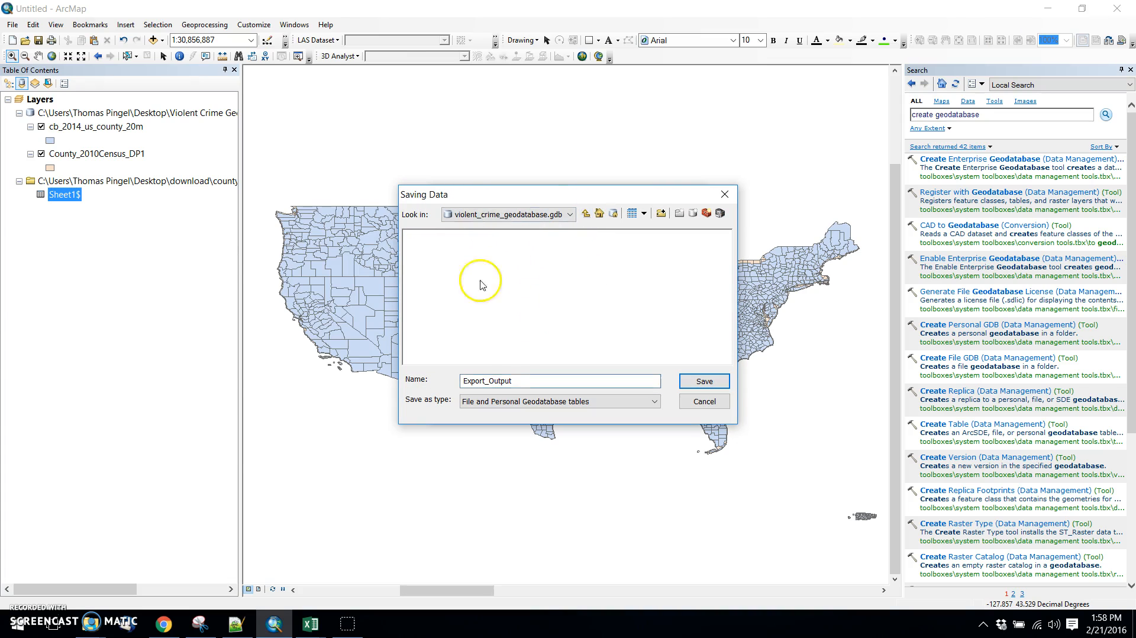
left_click_drag(570, 379, 339, 382)
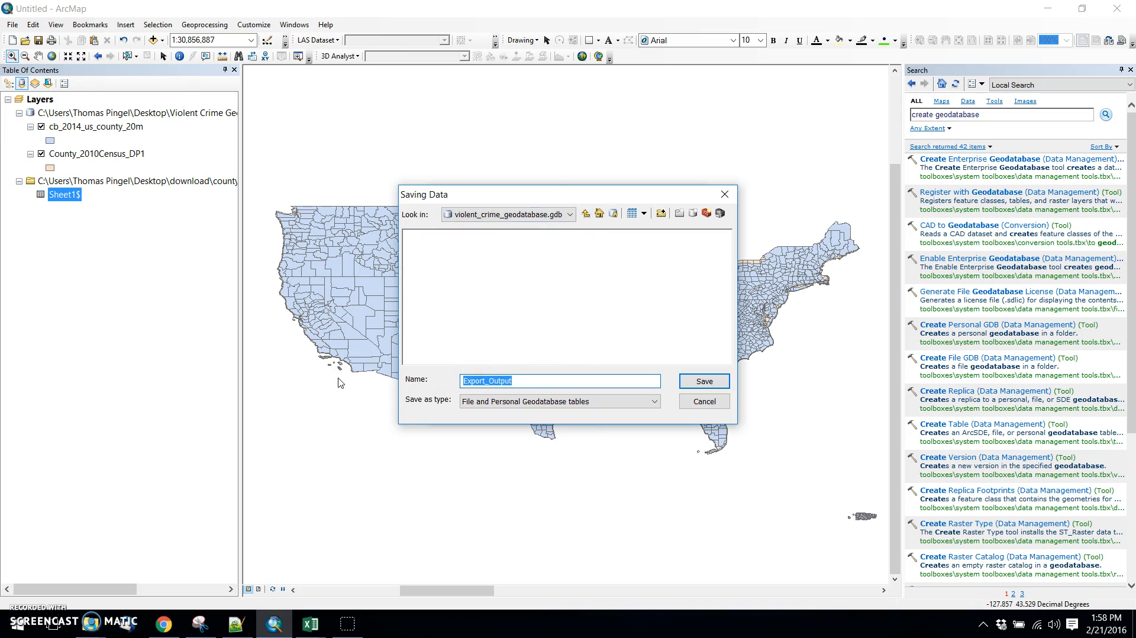
type("countyhealthrankings_2013_extract")
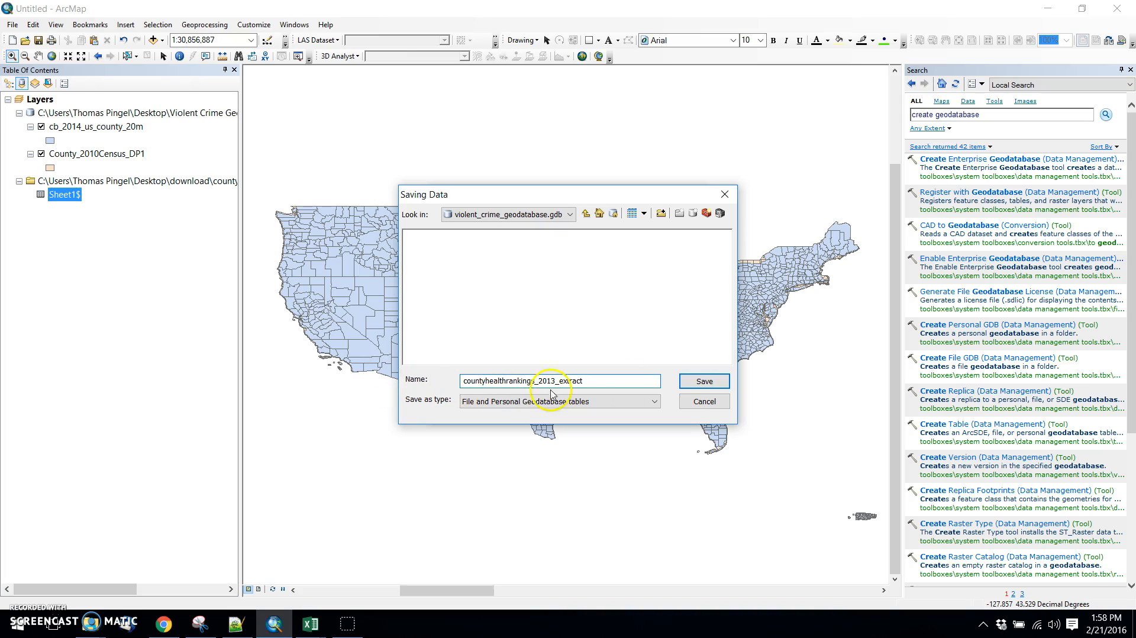
left_click(704, 381)
left_click(607, 409)
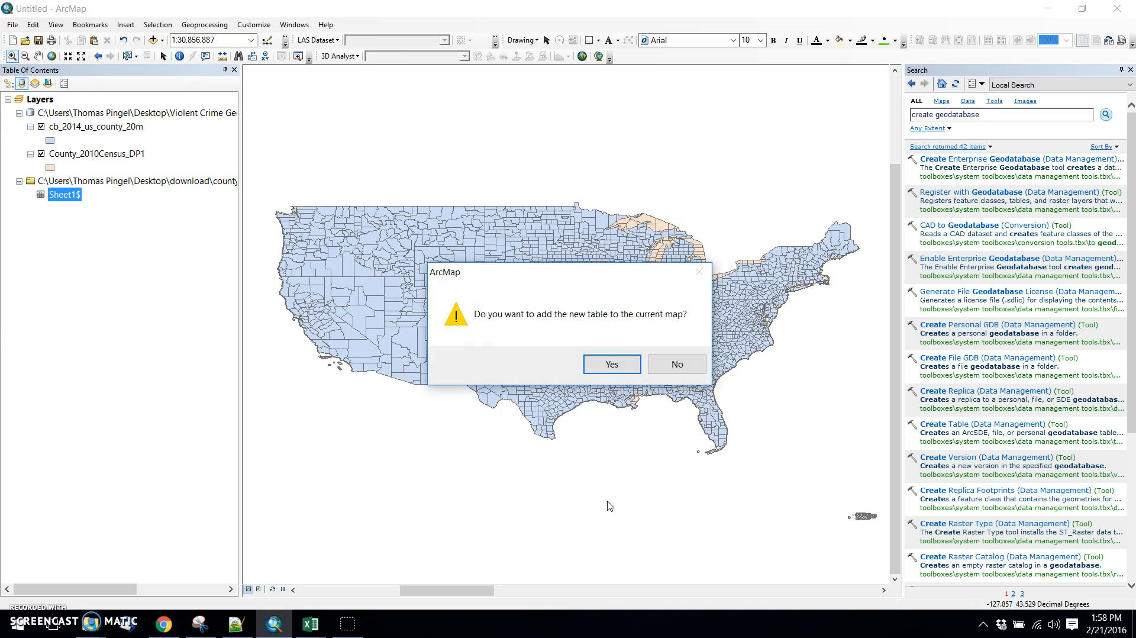
Add the exported geodatabase table to the current map and remove the Excel workbook source containing Sheet1$.
left_click(613, 364)
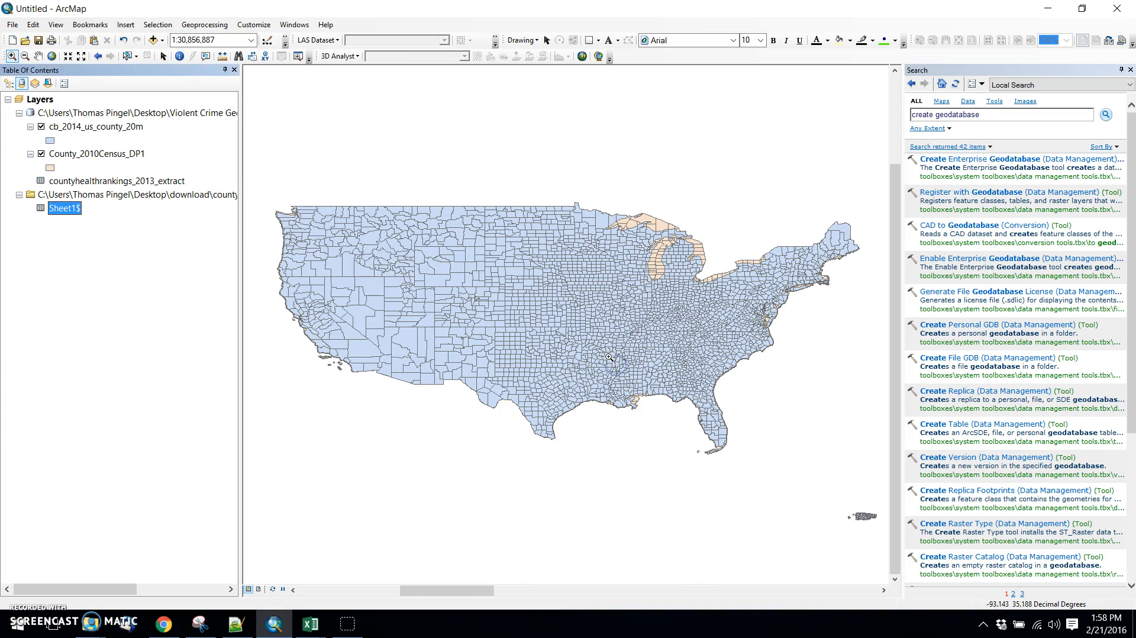
right_click(119, 194)
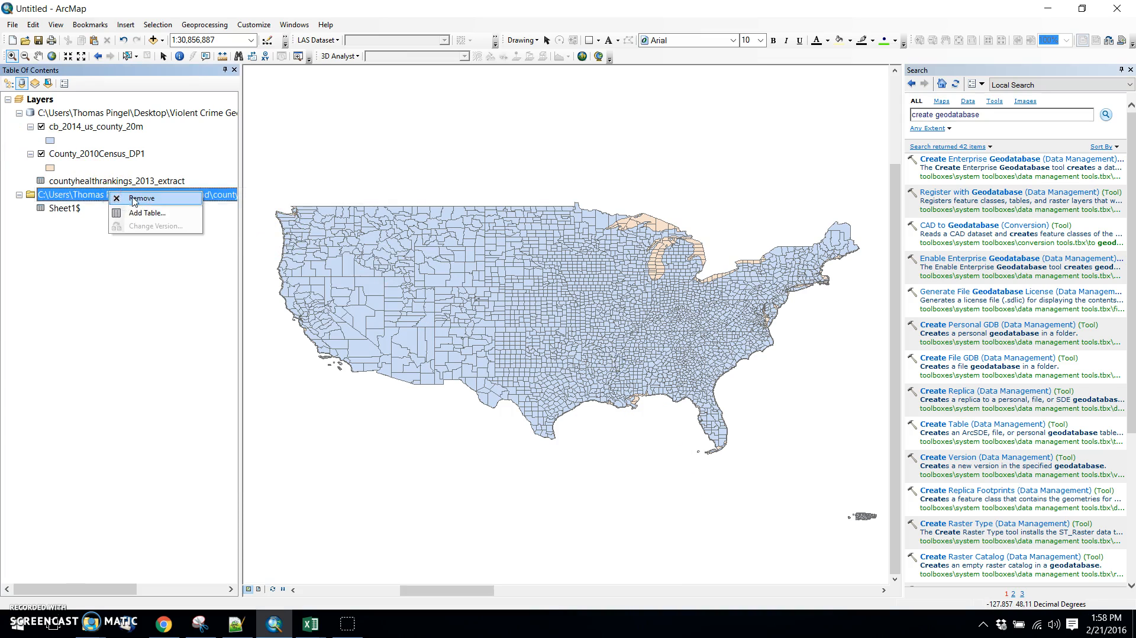
left_click(178, 205)
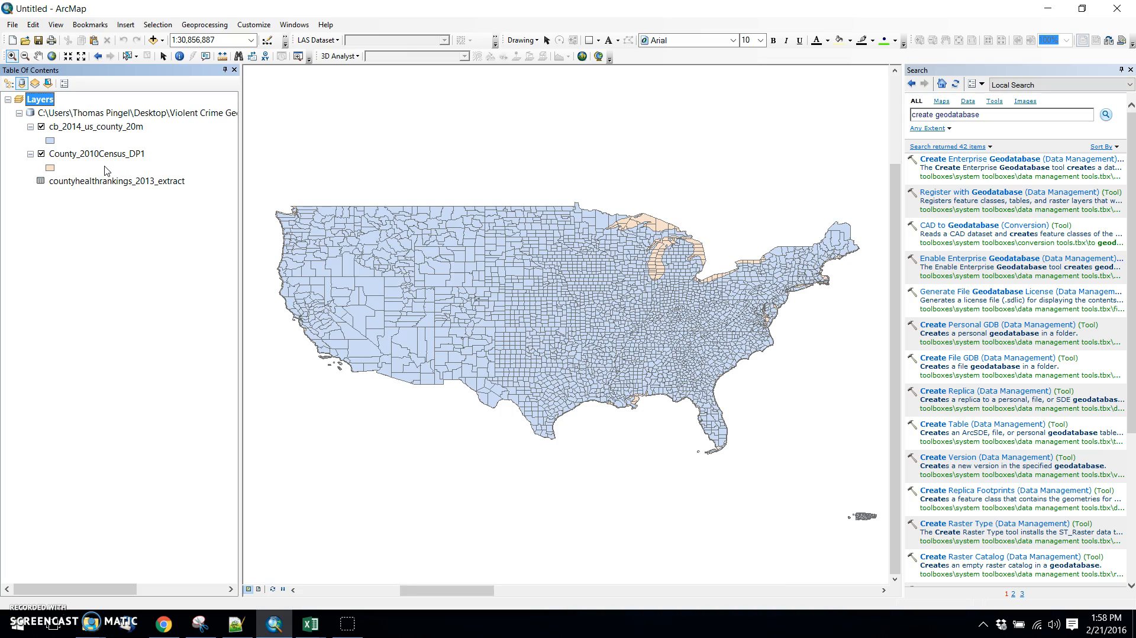
right_click(110, 126)
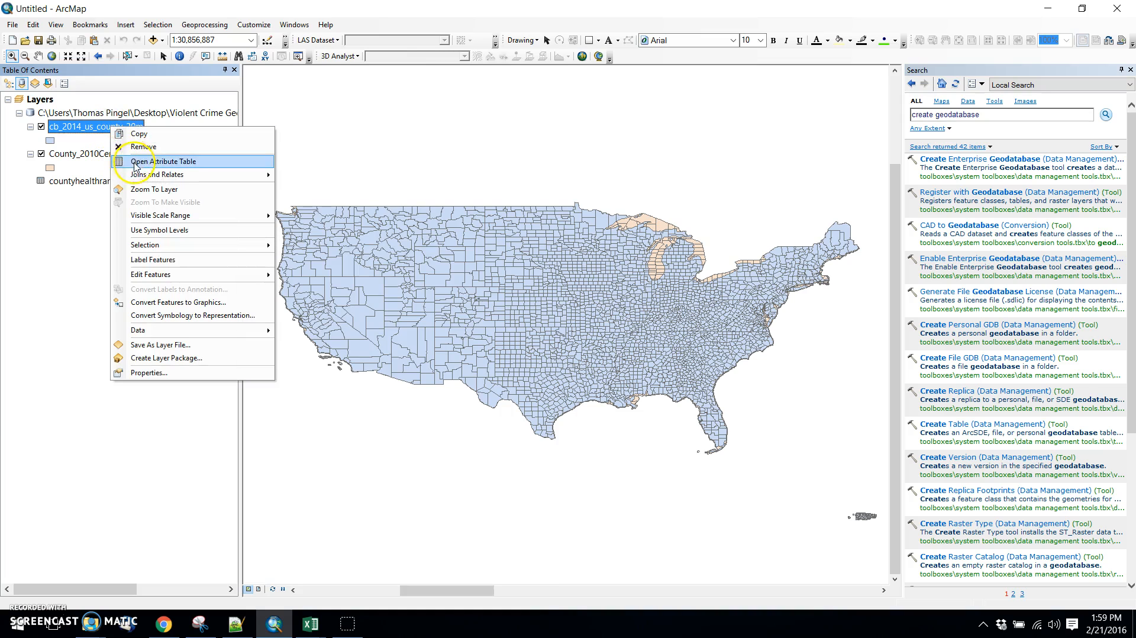
mouse_move(140, 177)
left_click(304, 176)
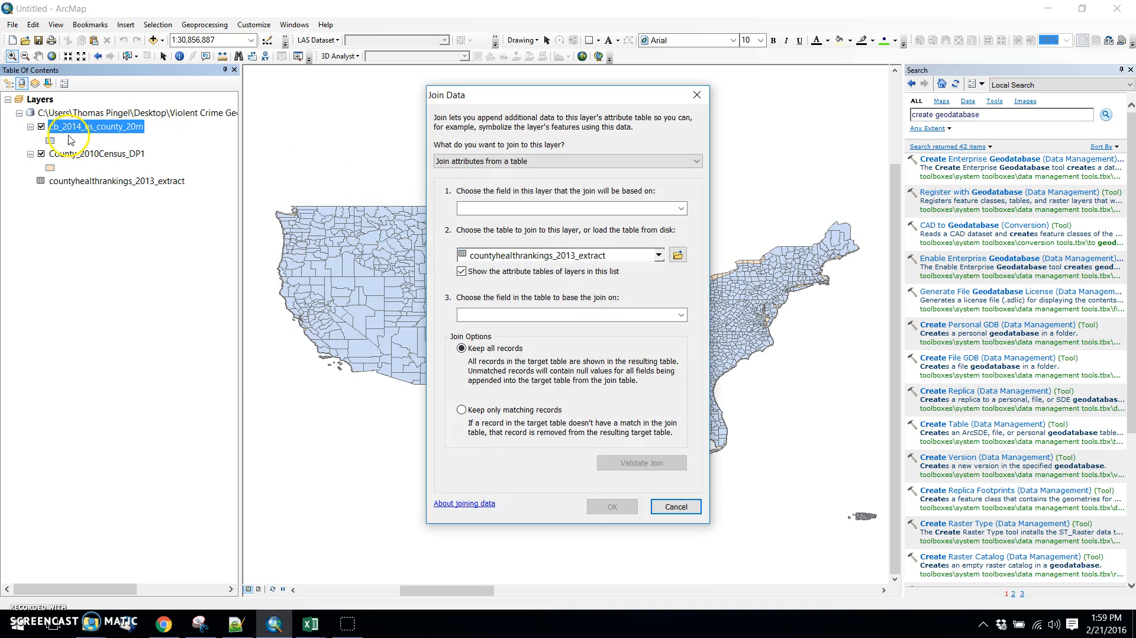
left_click(682, 210)
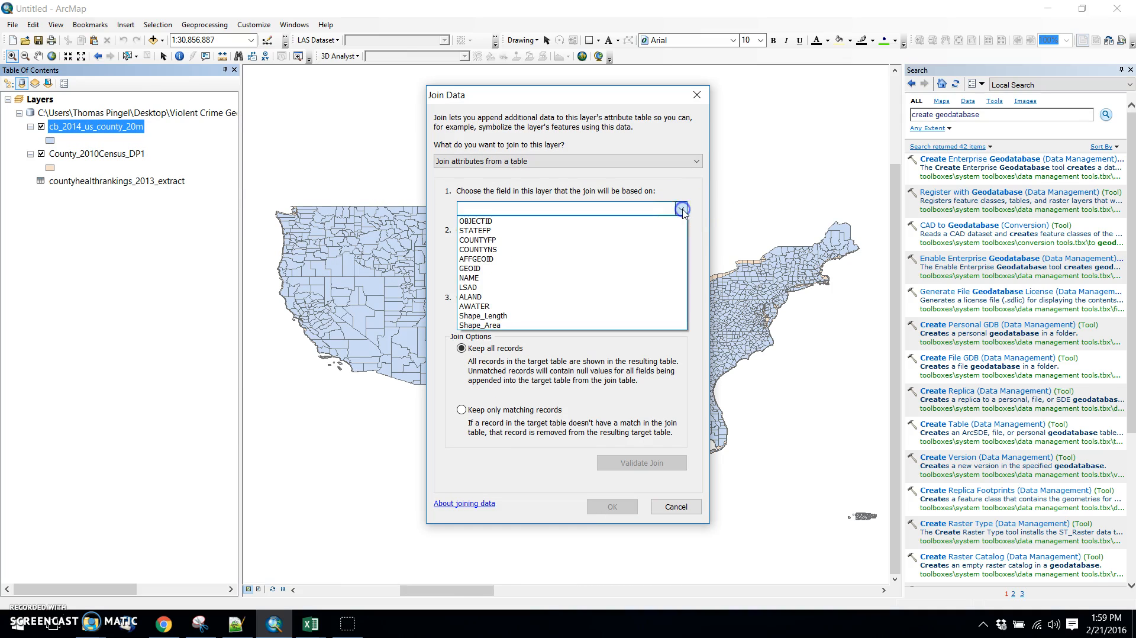
left_click(641, 280)
left_click(639, 271)
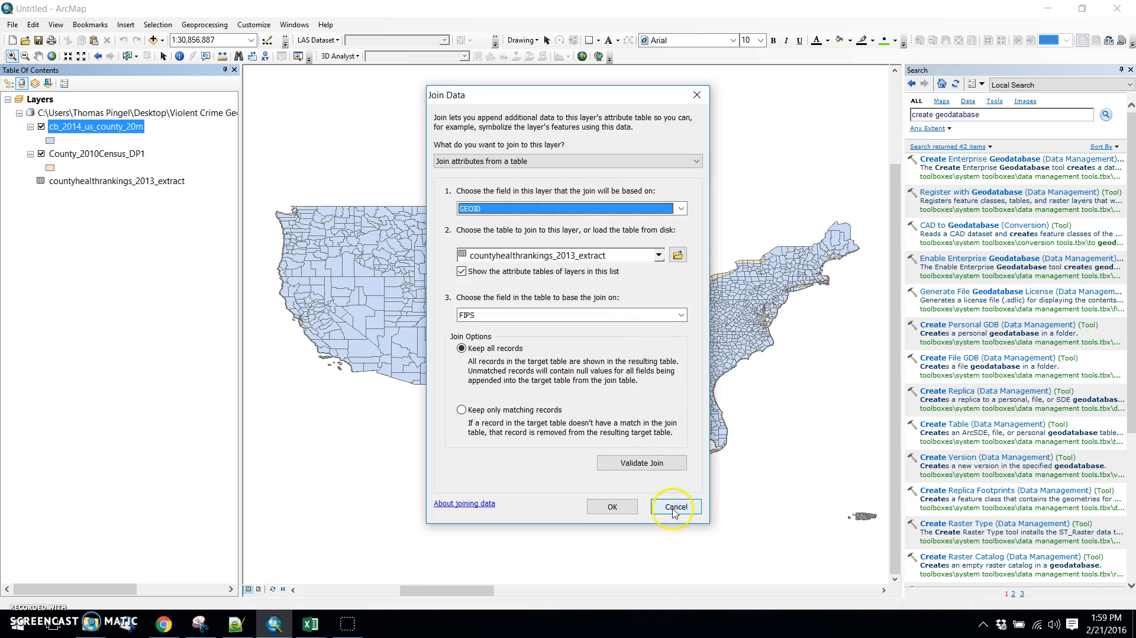
left_click(635, 257)
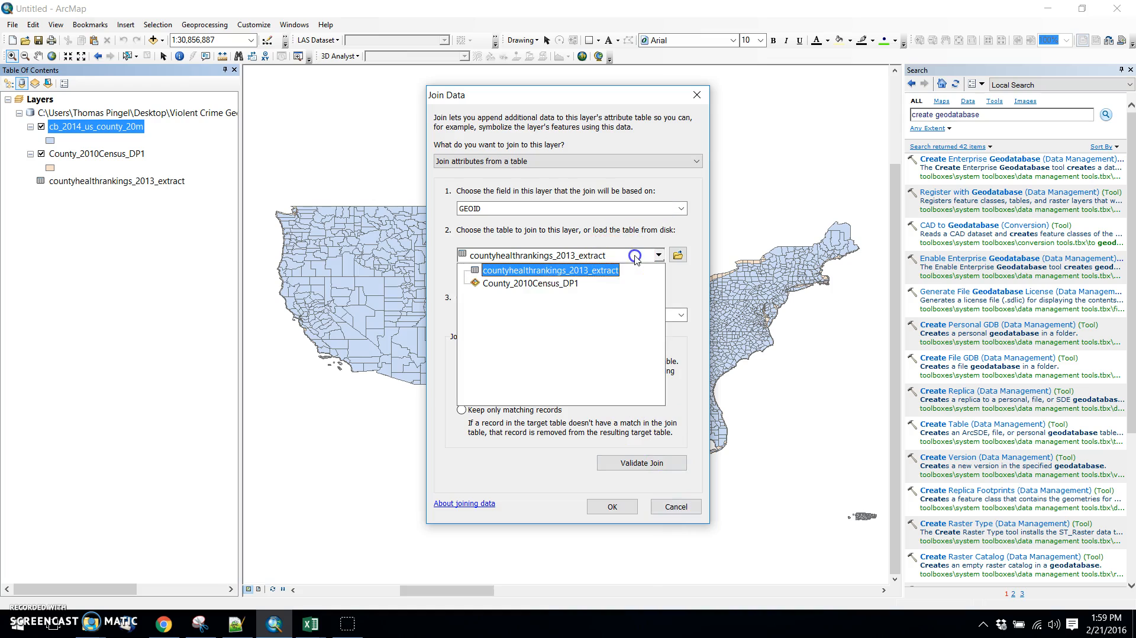
left_click(563, 284)
left_click(514, 315)
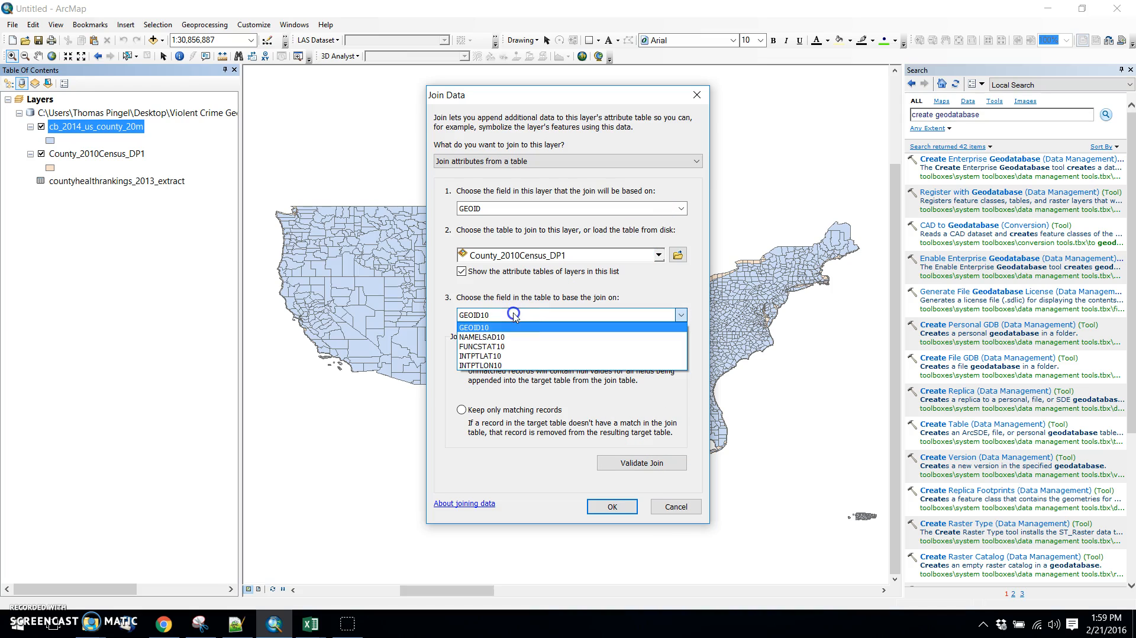
left_click(514, 315)
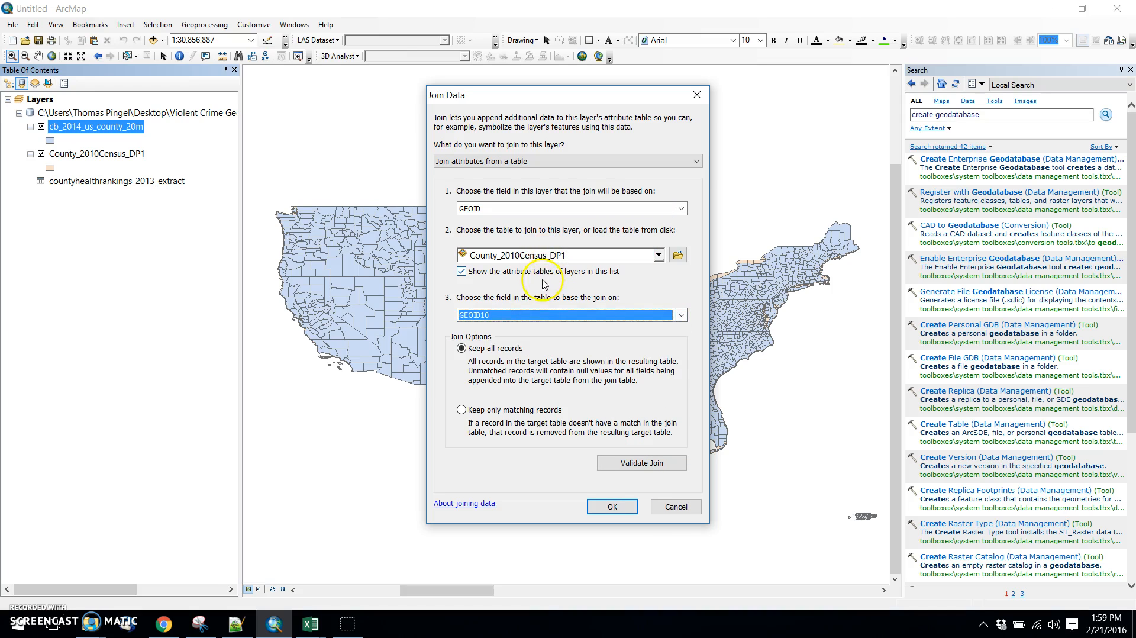
left_click(542, 210)
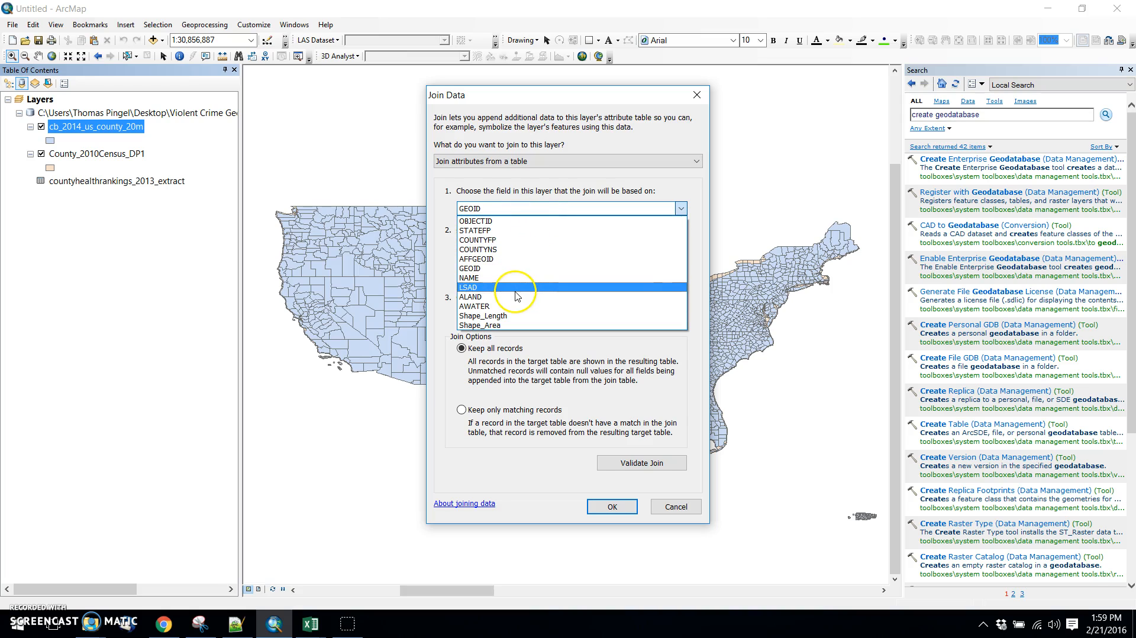
left_click(515, 268)
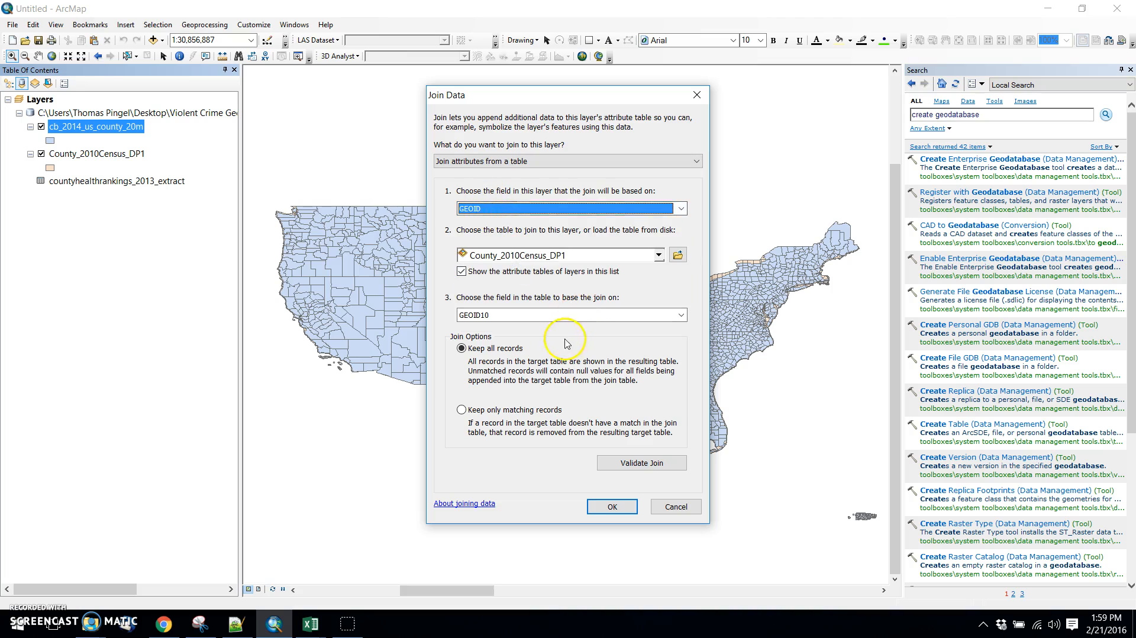
left_click(680, 505)
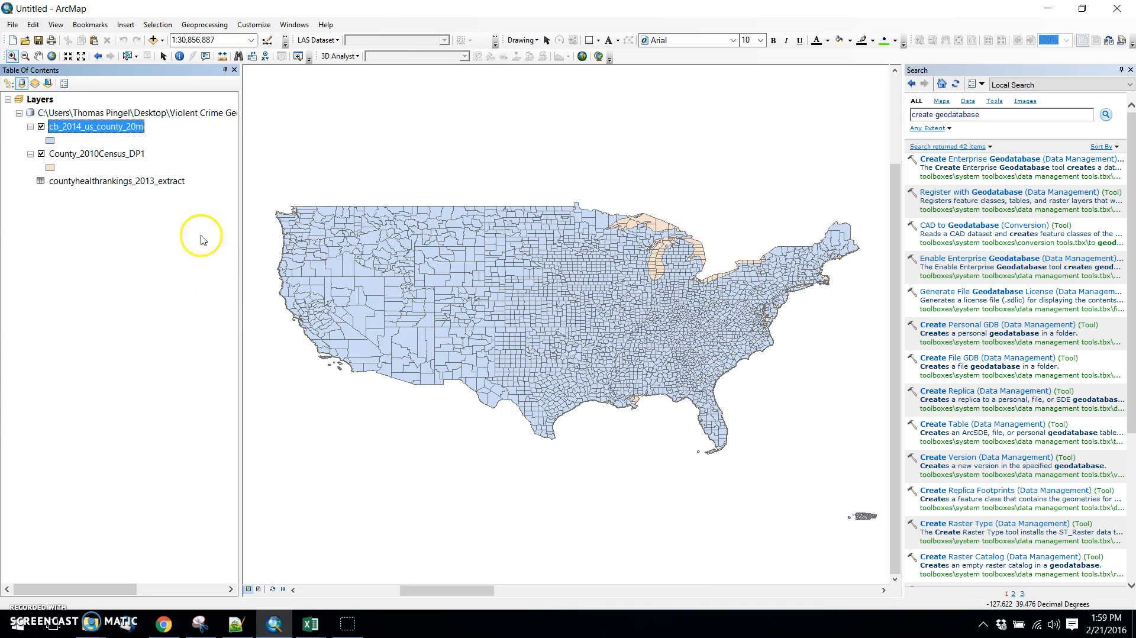
Examine the GEOID field in the attribute table of cb_2014_us_county_20m as a join key, and close the table.
right_click(110, 130)
left_click(154, 163)
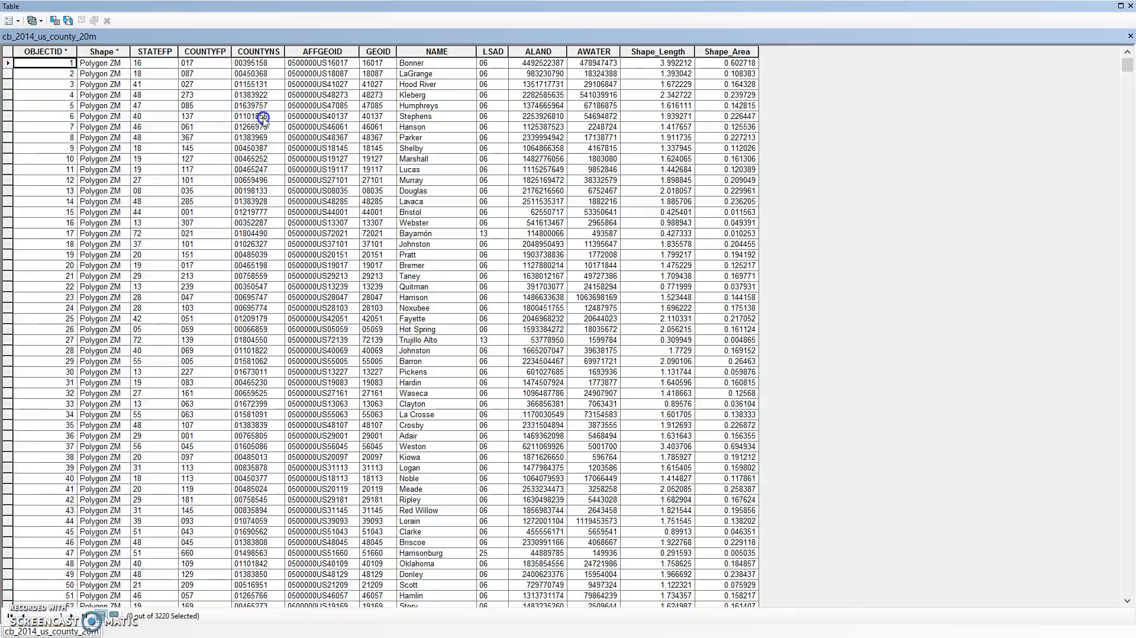
double_click(210, 13)
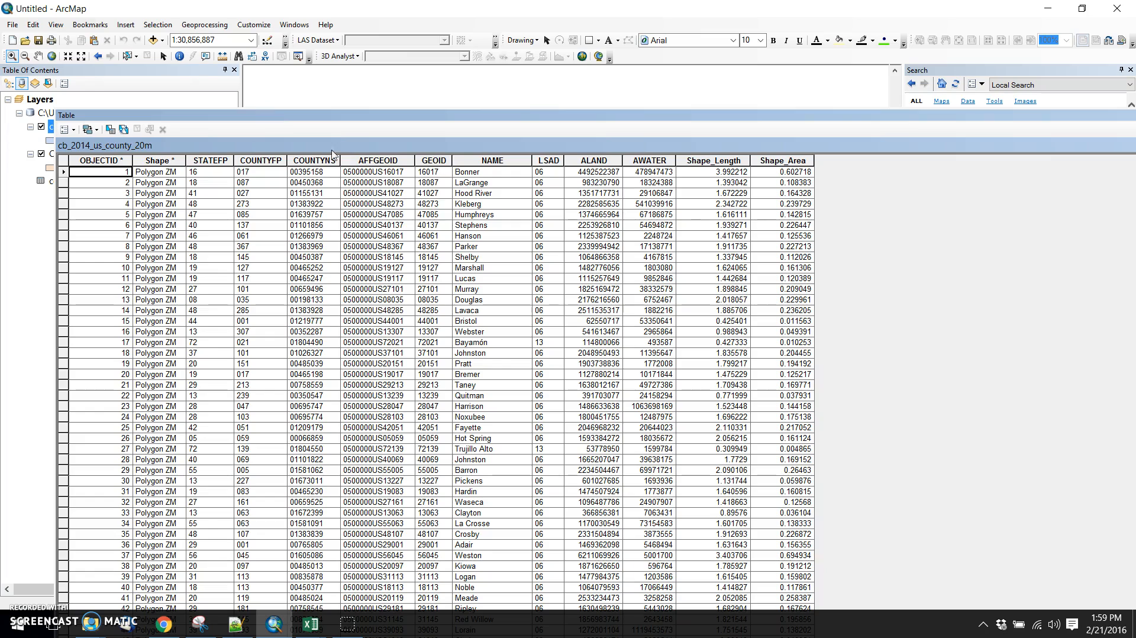
left_click(436, 173)
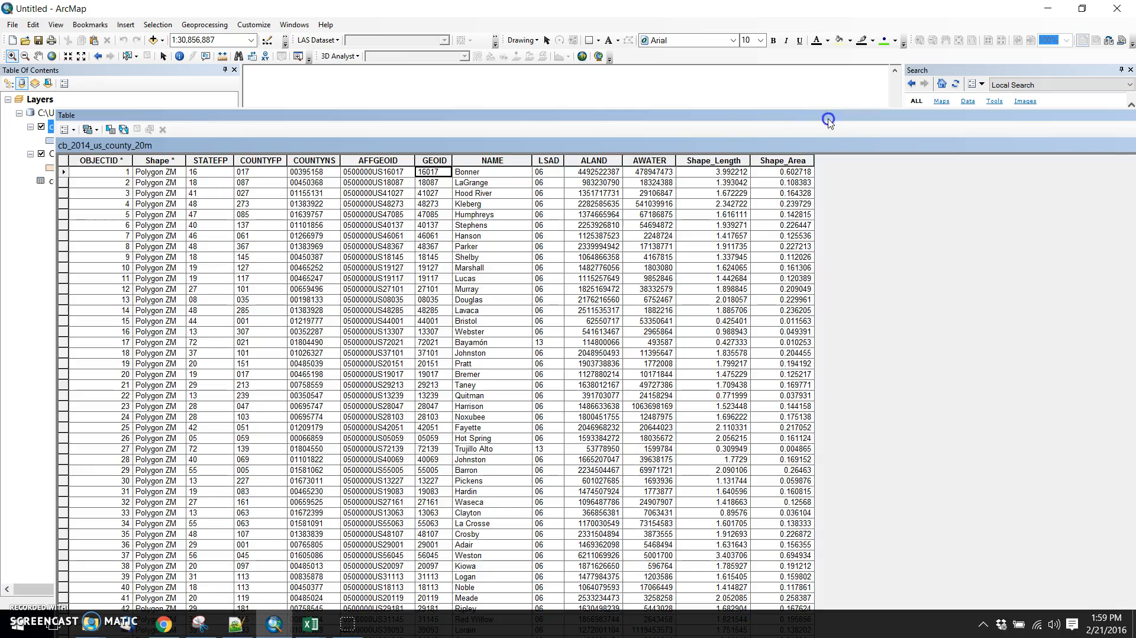
left_click_drag(828, 117, 650, 161)
left_click(1009, 158)
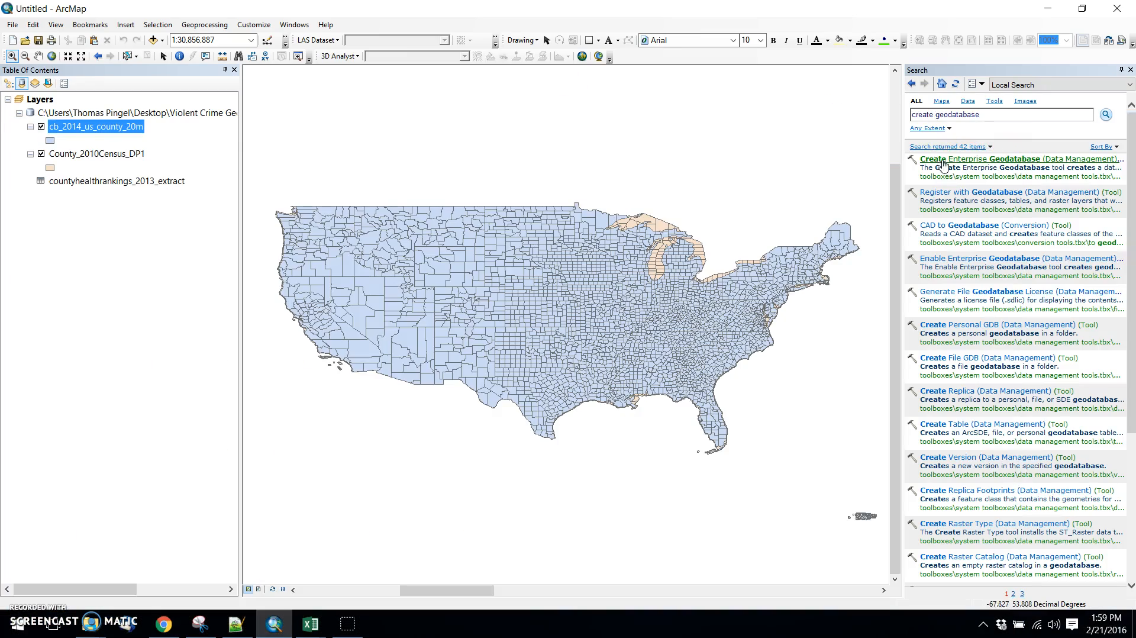
Open the County_2010Census_DP1 attribute table and examine its GEOID10 field as the matching join key.
right_click(92, 153)
left_click(134, 187)
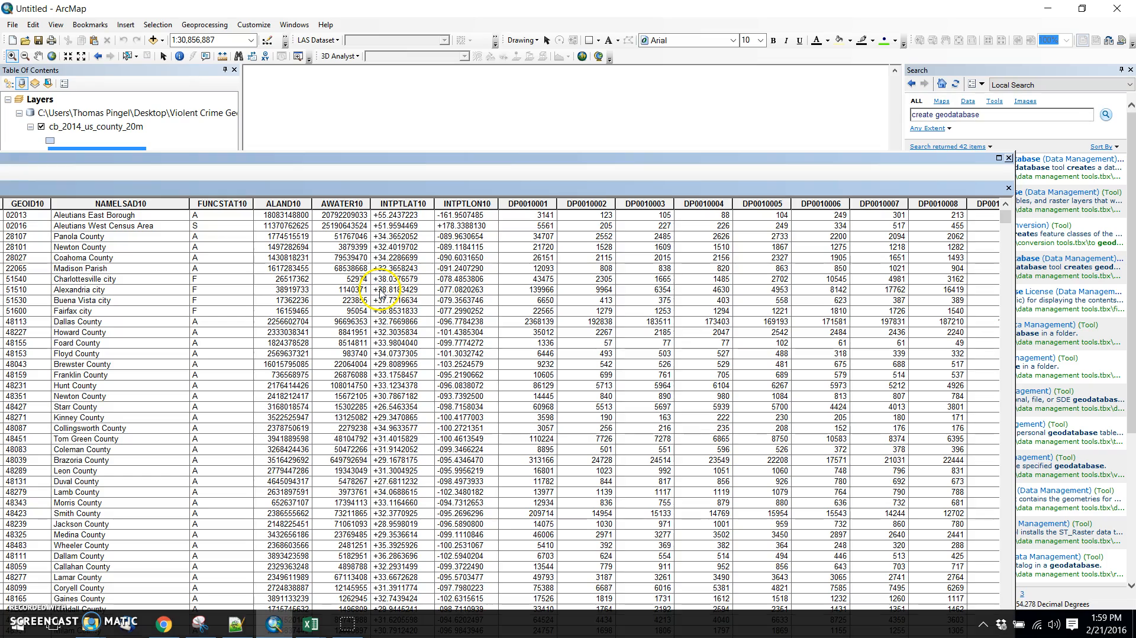
left_click_drag(397, 156, 615, 157)
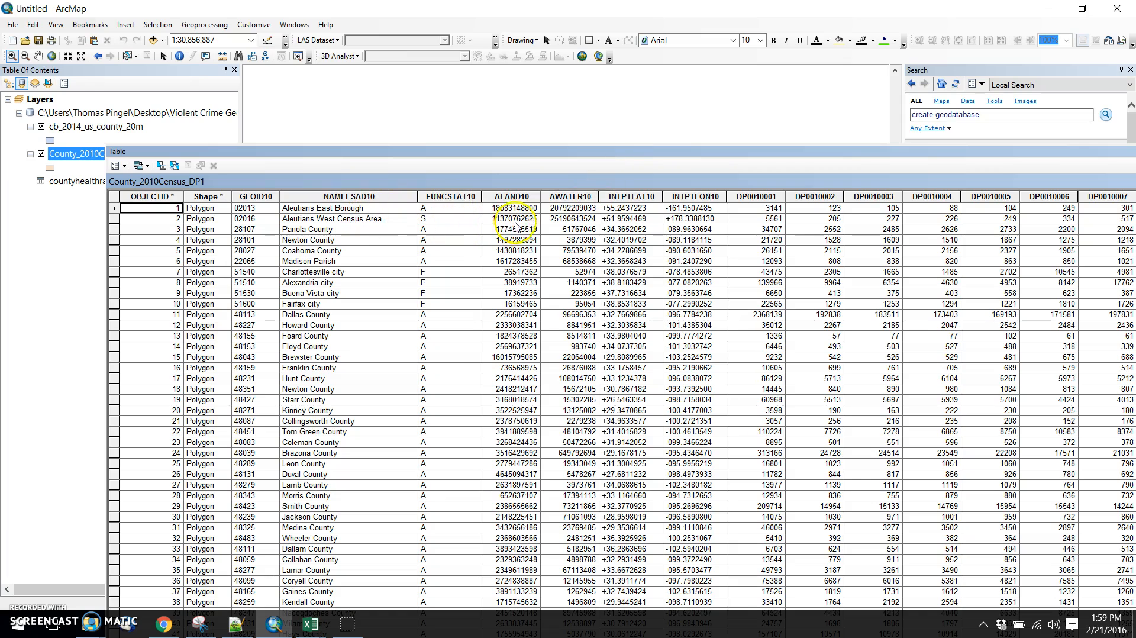
left_click(258, 209)
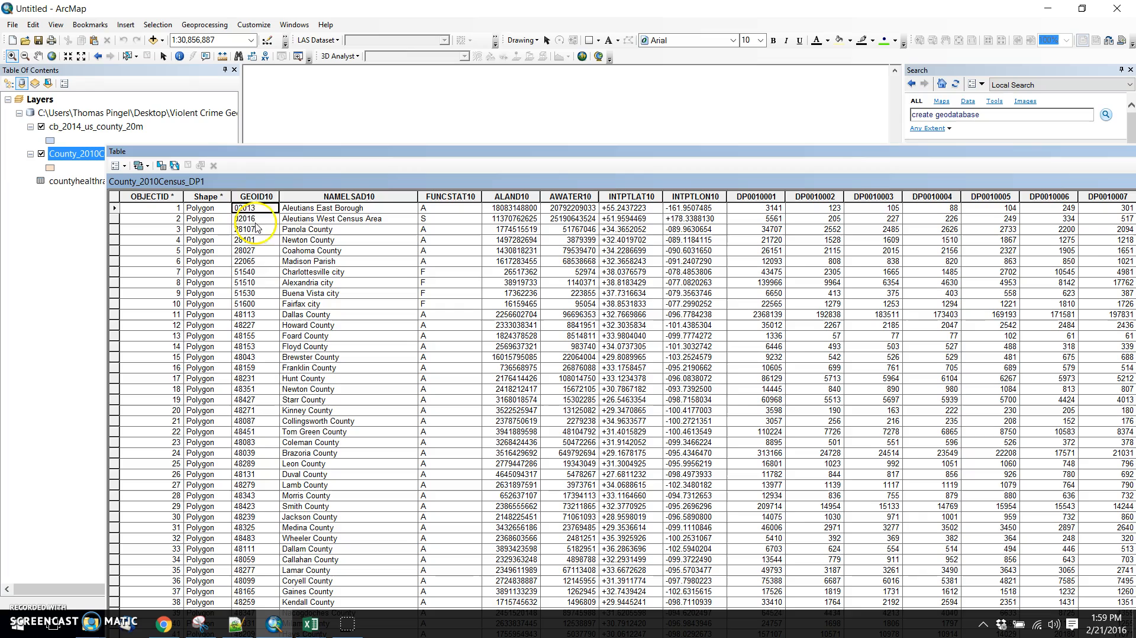
Join County_2010Census_DP1 to cb_2014_us_county_20m, matching GEOID to GEOID10 and keeping all records.
left_click_drag(971, 157, 1003, 216)
left_click(988, 205)
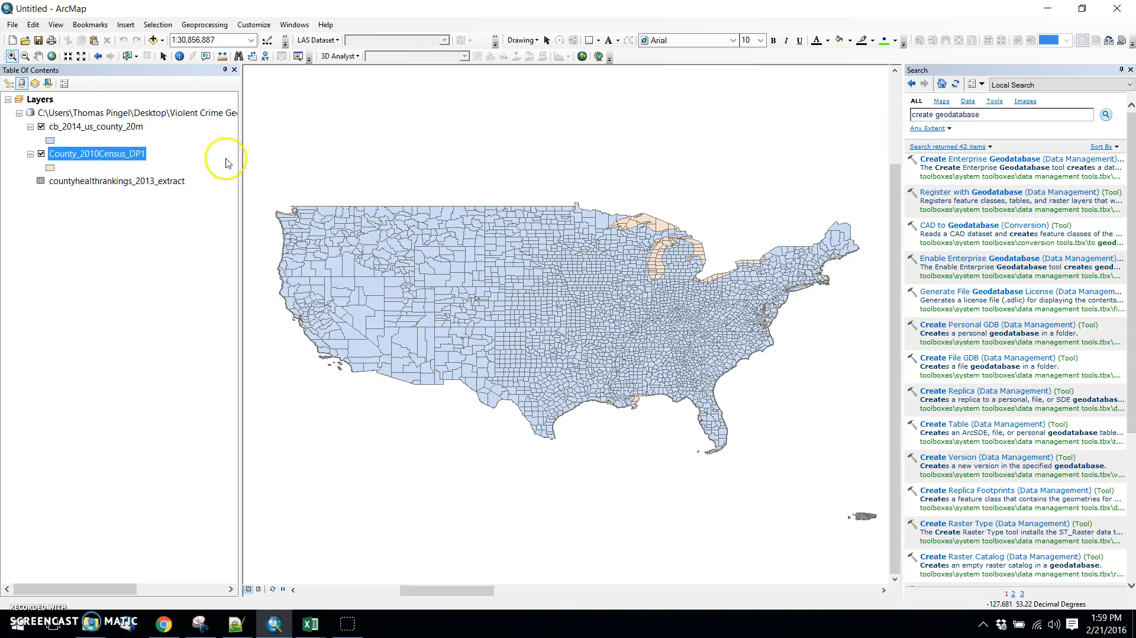
right_click(89, 127)
mouse_move(147, 175)
left_click(274, 177)
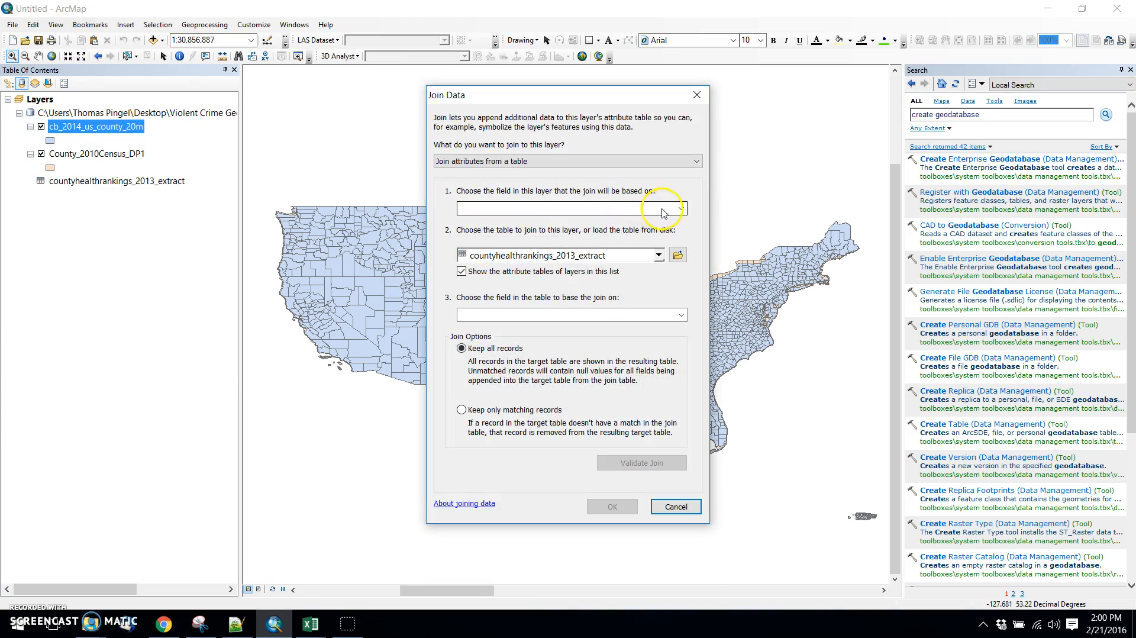
left_click(679, 209)
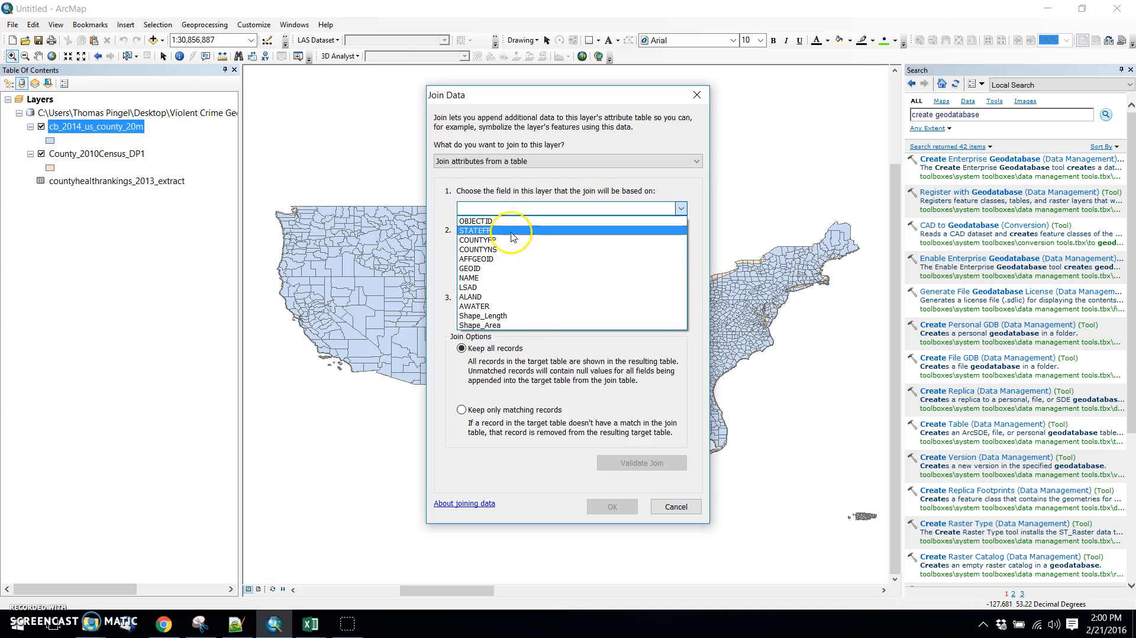
left_click(513, 269)
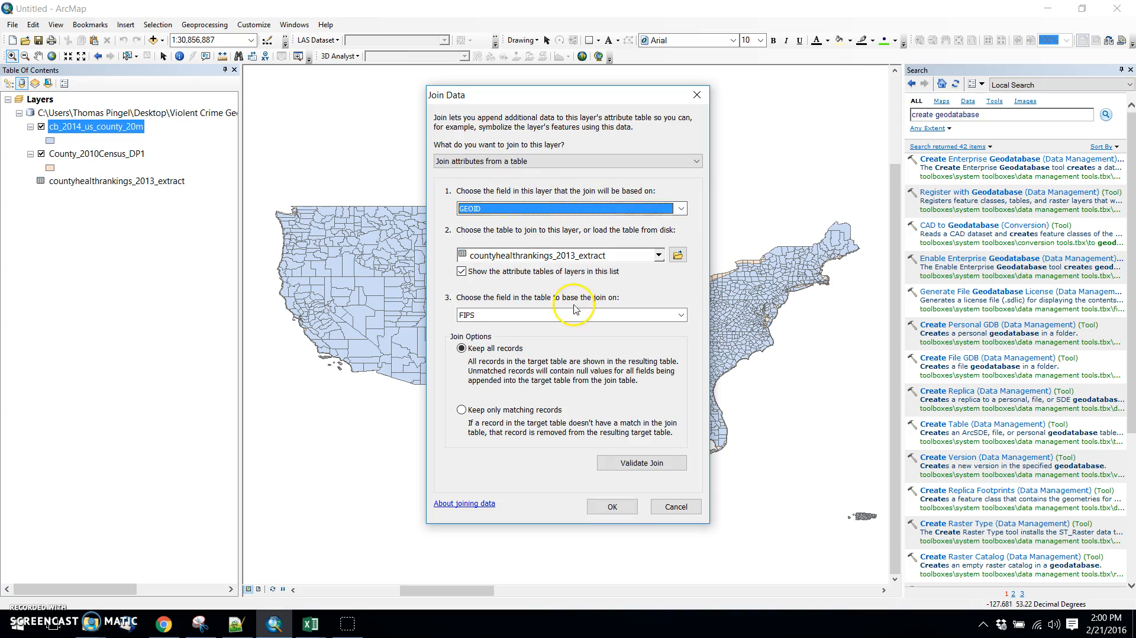
left_click(592, 255)
left_click(588, 283)
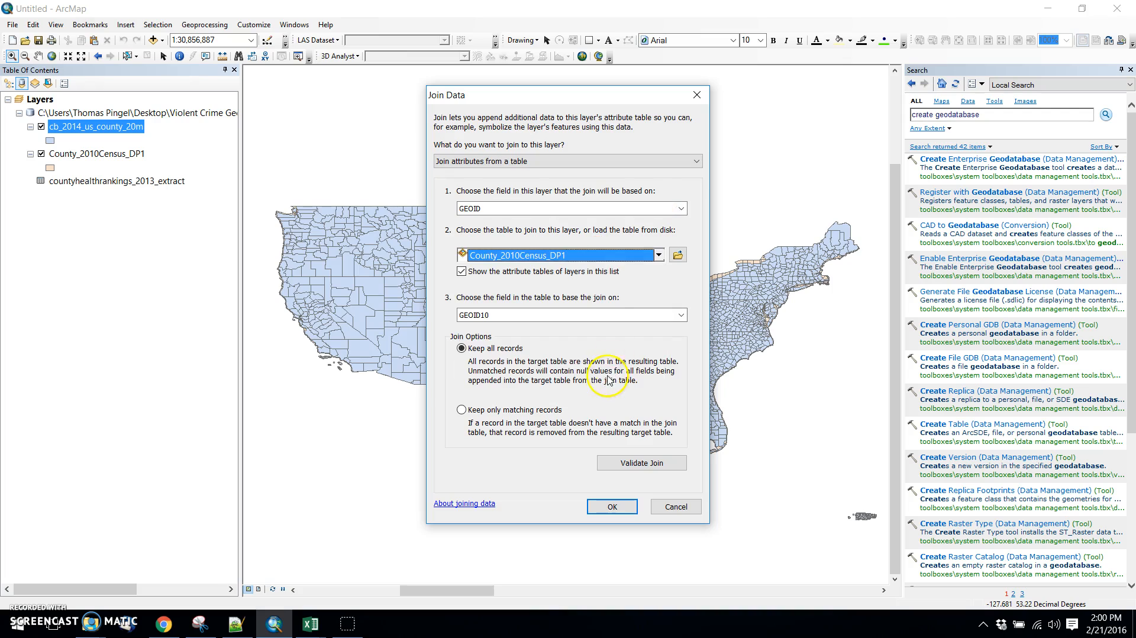
left_click(528, 314)
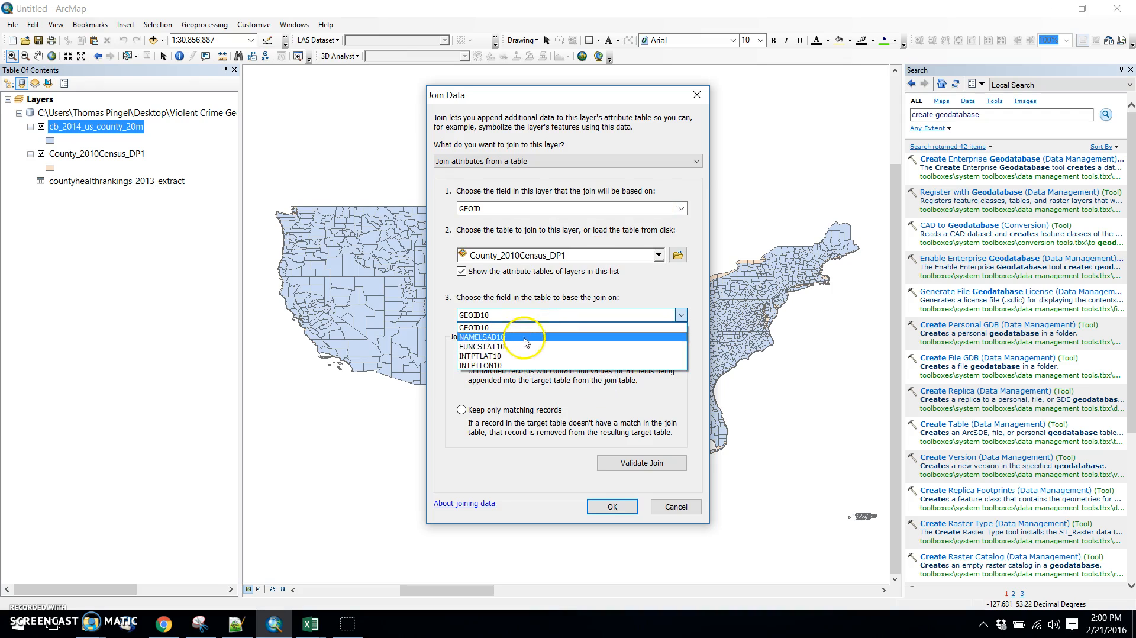
left_click(526, 329)
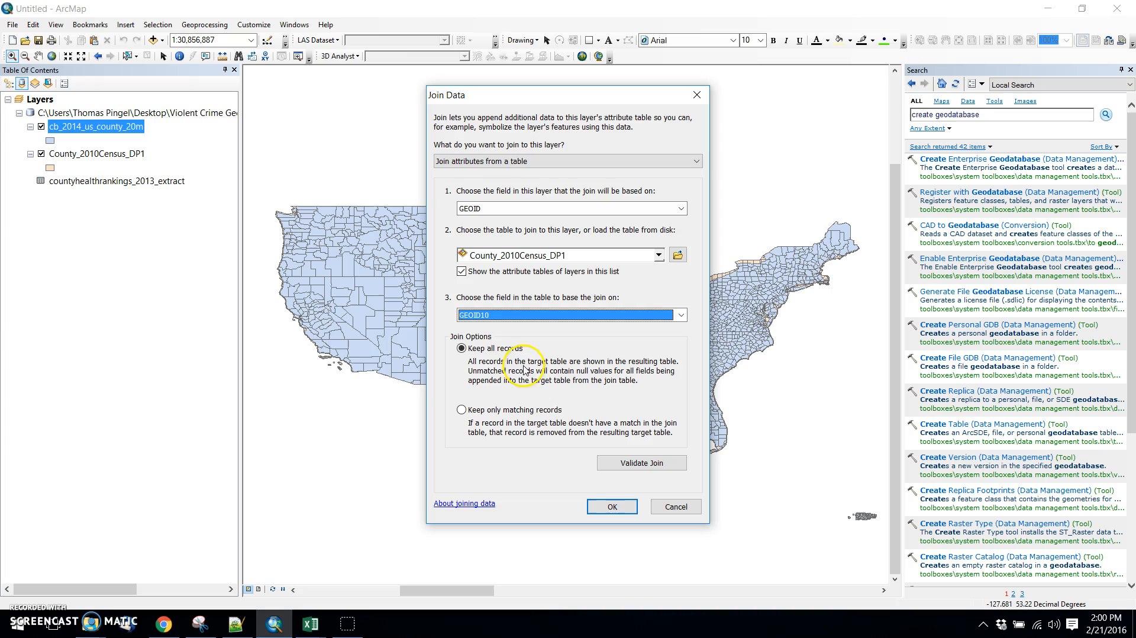
left_click(597, 506)
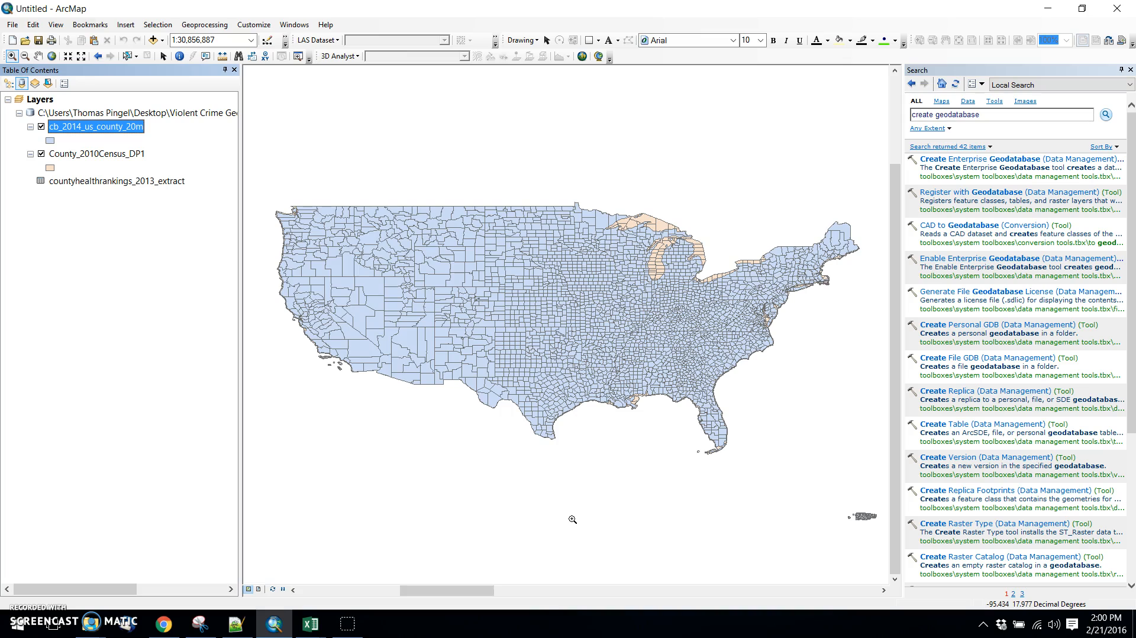
Open the attribute table of cb_2014_us_county_20m and compare its NAME field with the joined NAMELSAD10 field.
right_click(104, 127)
left_click(142, 170)
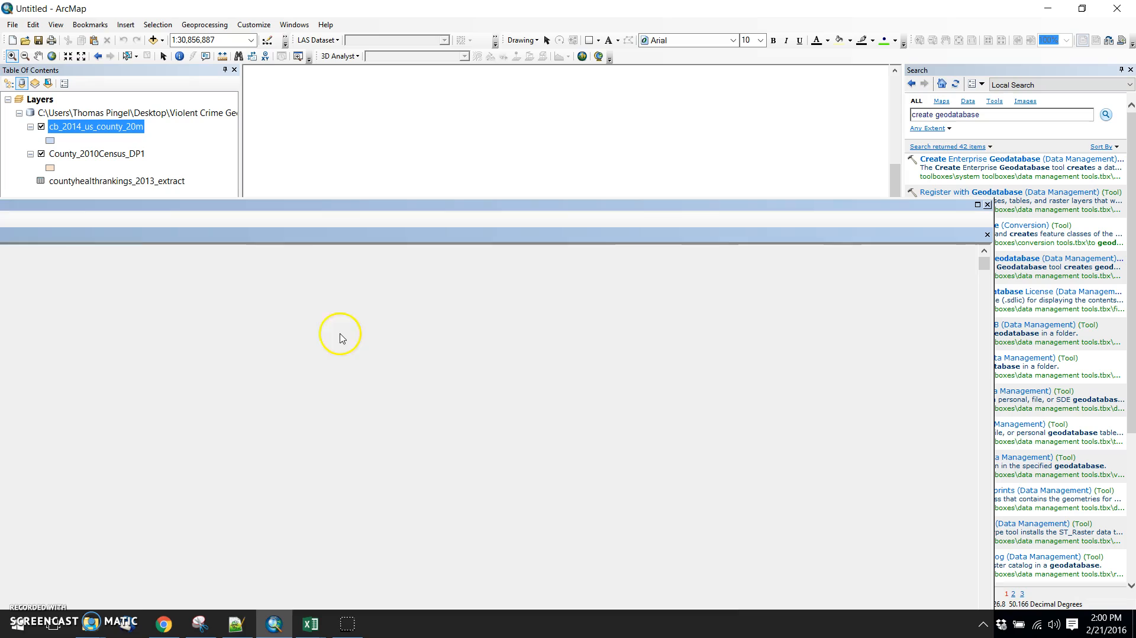
left_click_drag(792, 204, 744, 92)
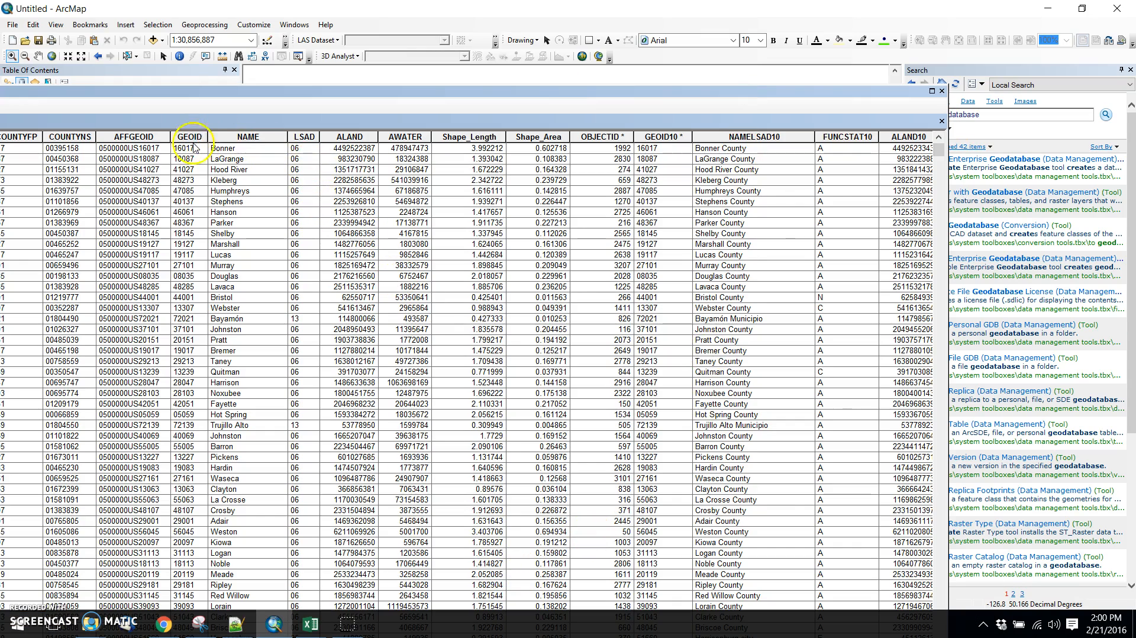
left_click_drag(214, 93, 466, 101)
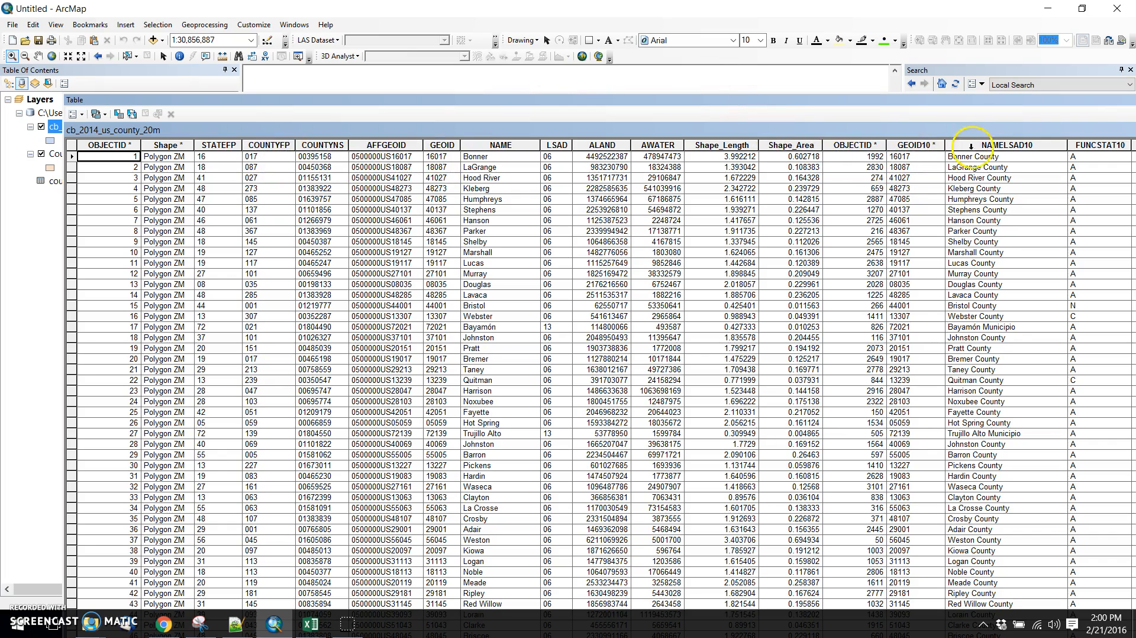
left_click(995, 157)
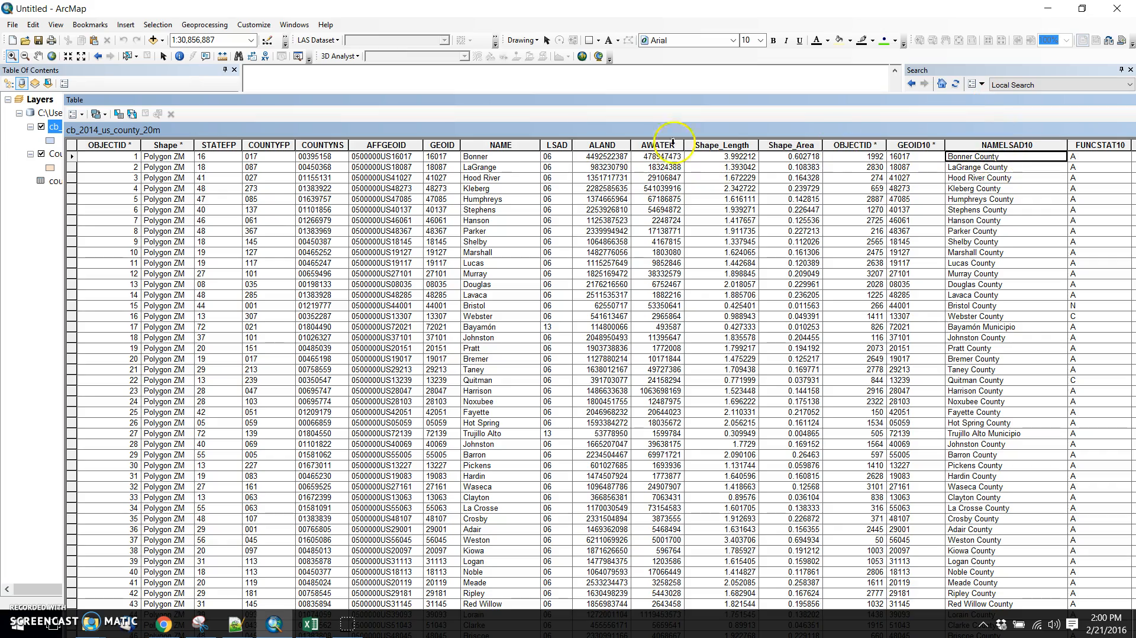
left_click(493, 157)
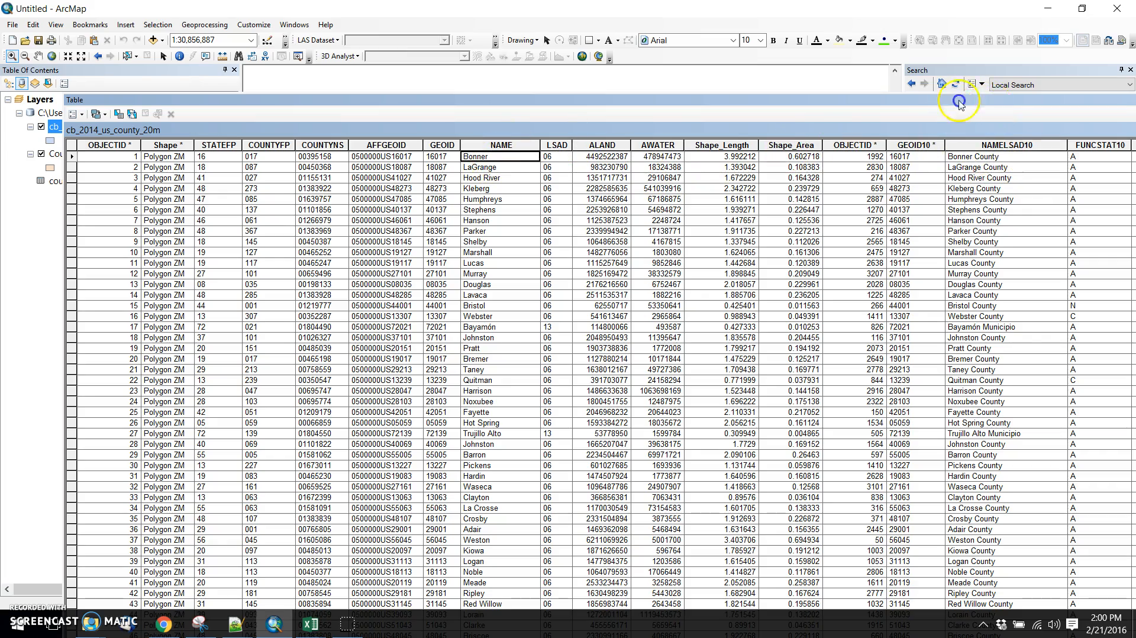
Enlarge the county attribute table to full screen, examine the joined census DP columns, and close the table.
left_click_drag(959, 101, 752, 117)
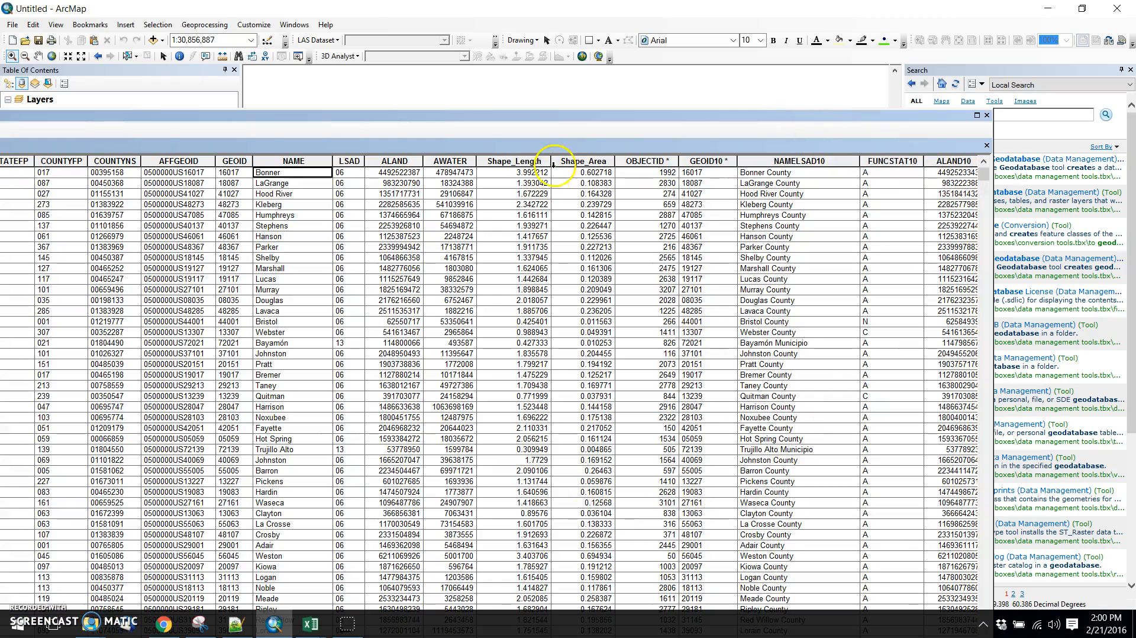
left_click_drag(547, 117, 521, 91)
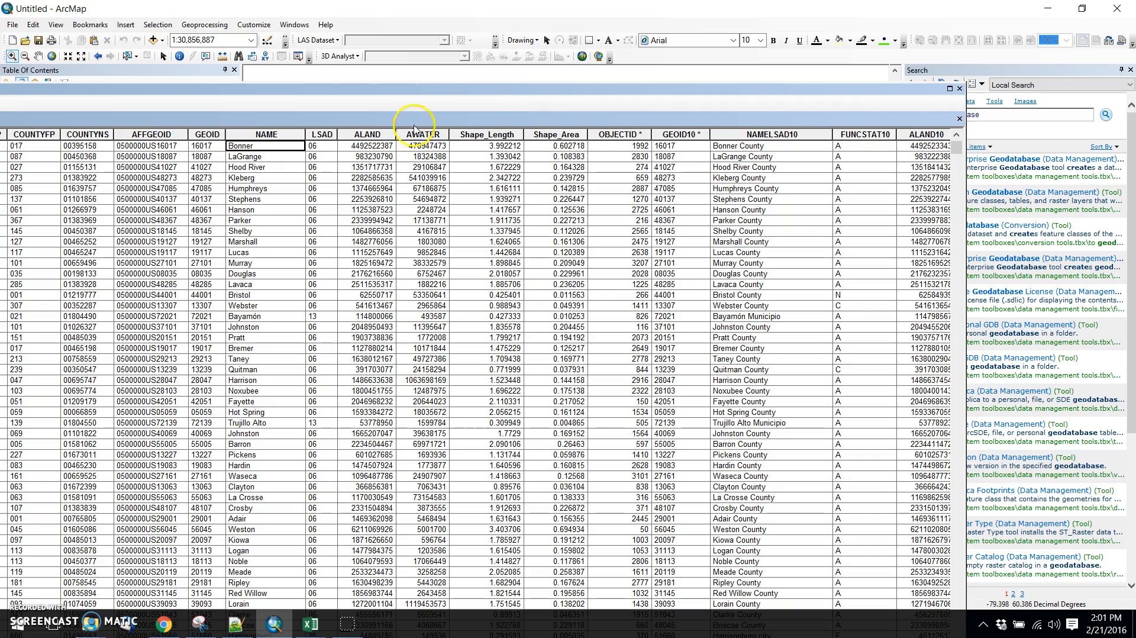
left_click_drag(418, 96, 416, 94)
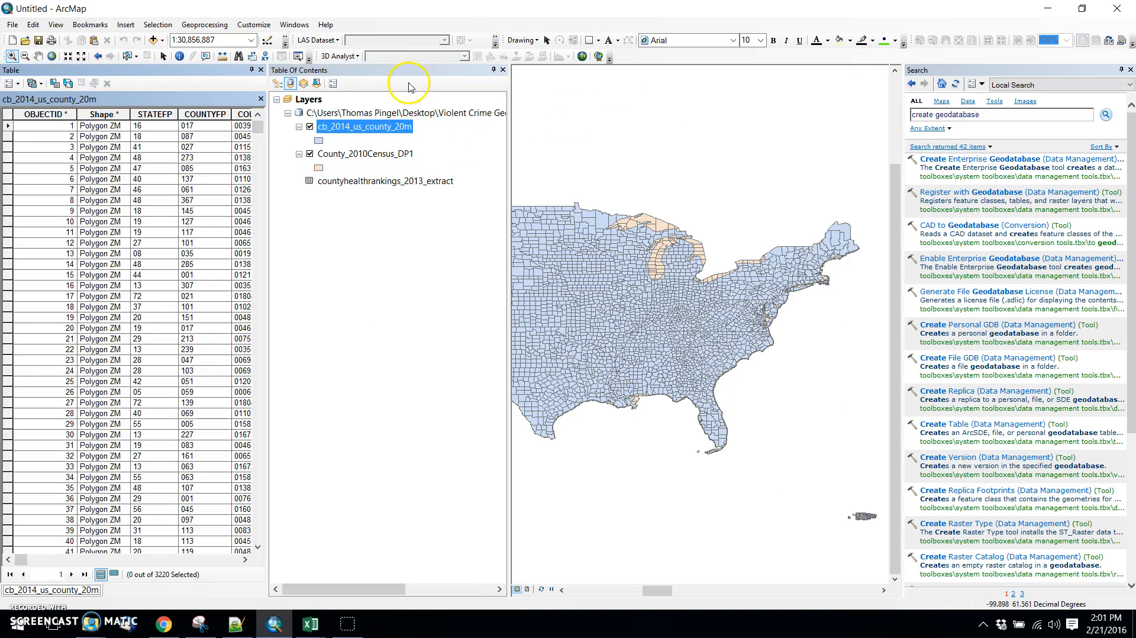
left_click_drag(138, 71, 595, 99)
left_click_drag(1073, 119, 1021, 144)
left_click(1023, 137)
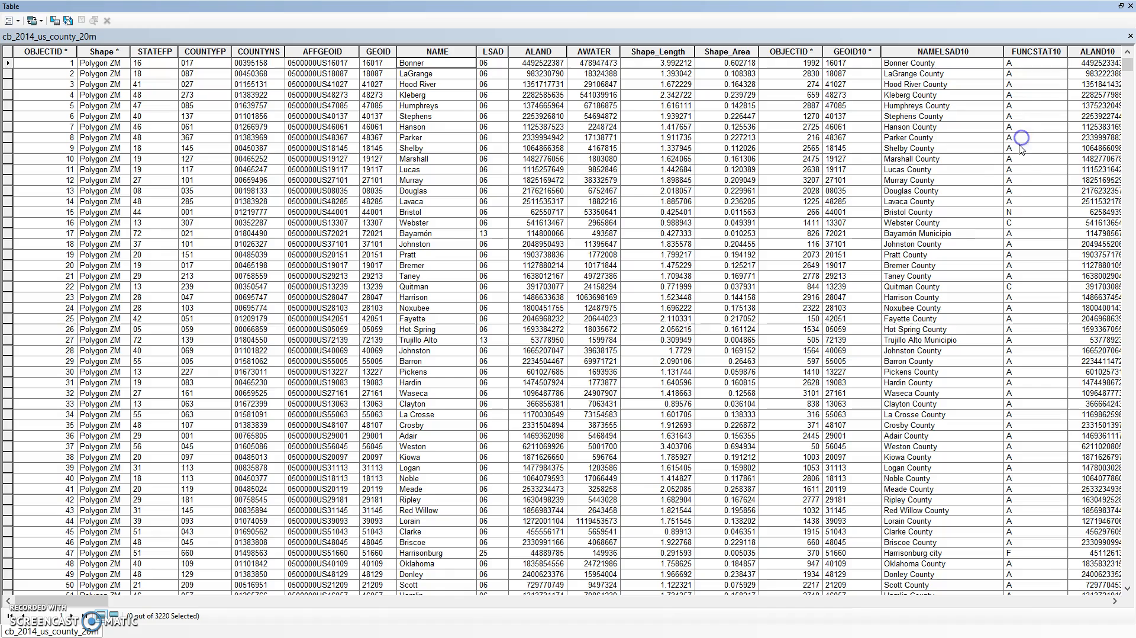
left_click_drag(74, 600, 179, 570)
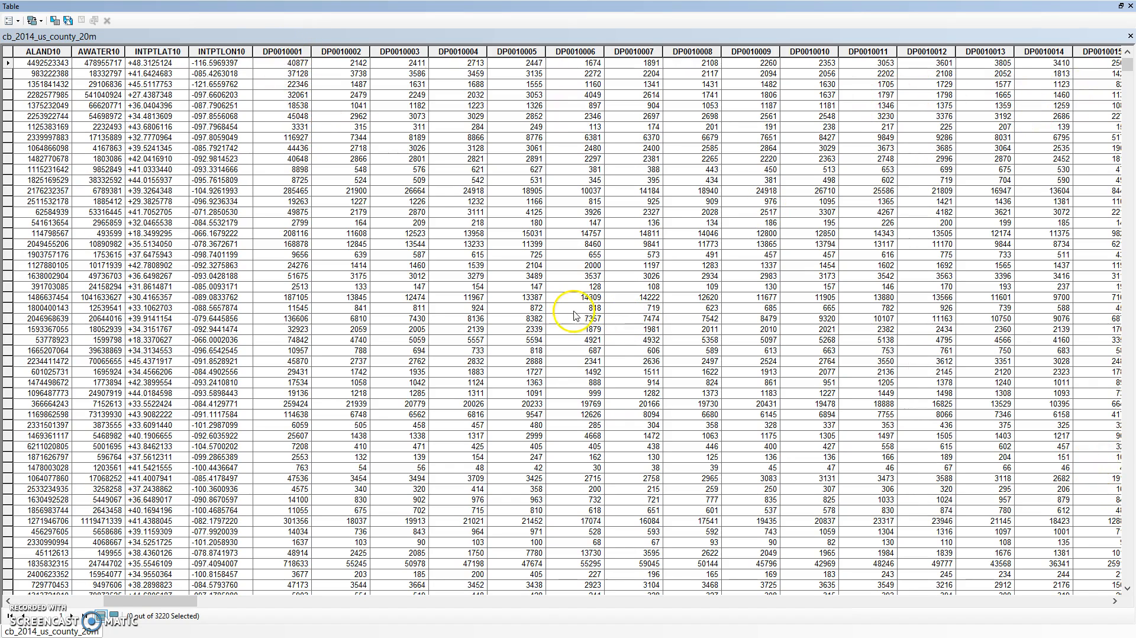
left_click(1130, 6)
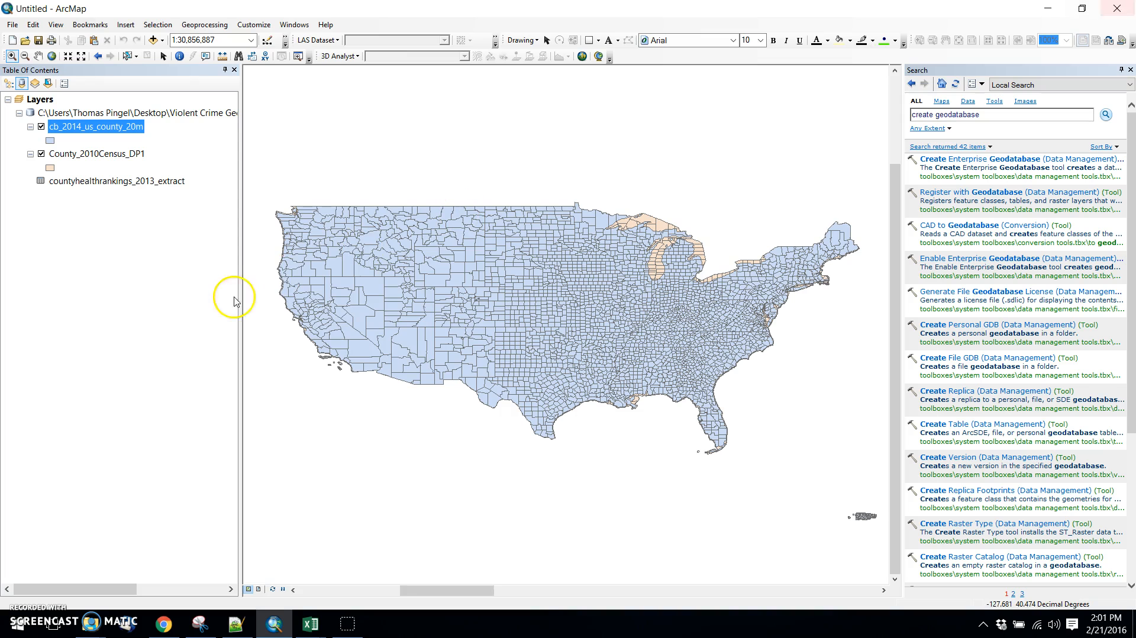
Reopen the attribute table of cb_2014_us_county_20m to review its fields, and close it.
right_click(74, 126)
left_click(119, 157)
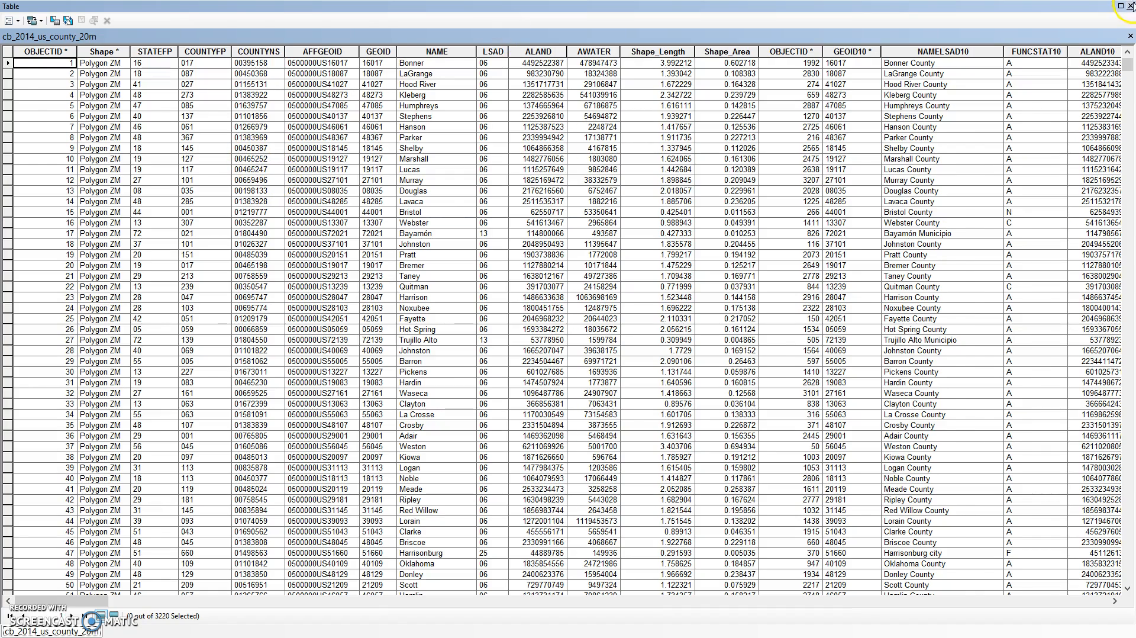
left_click(1130, 6)
right_click(102, 127)
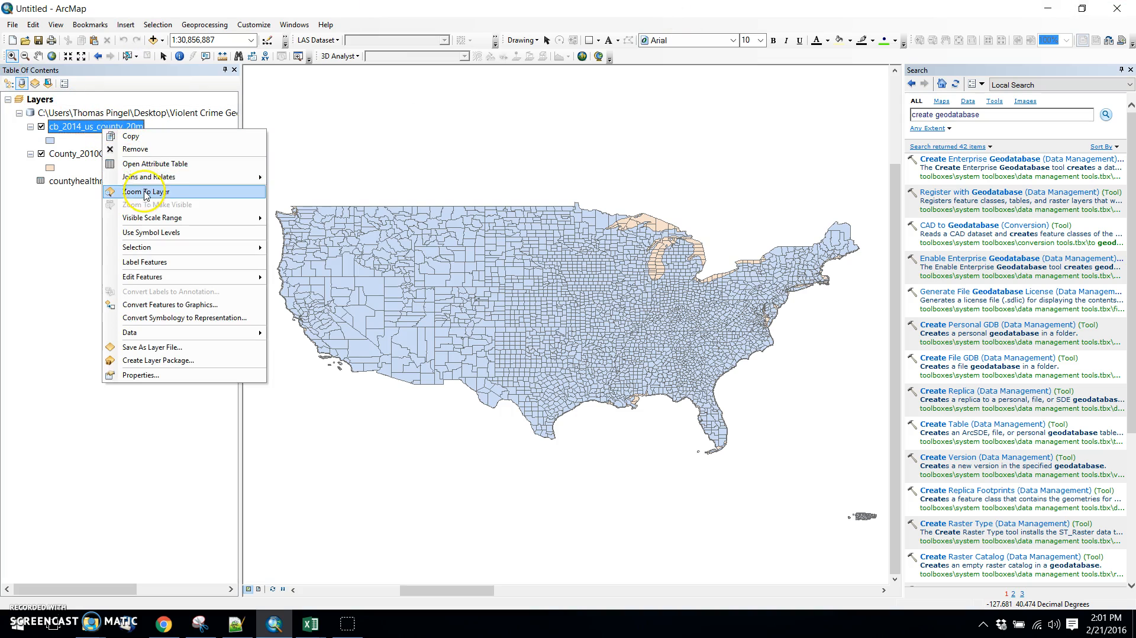
mouse_move(177, 176)
left_click(302, 177)
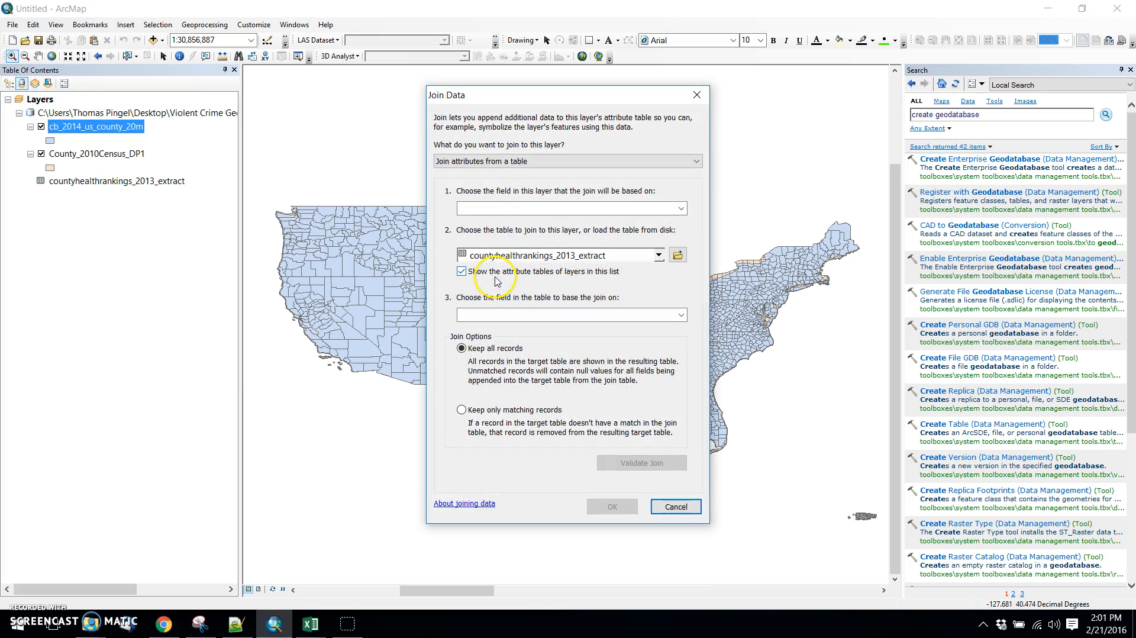
left_click(677, 210)
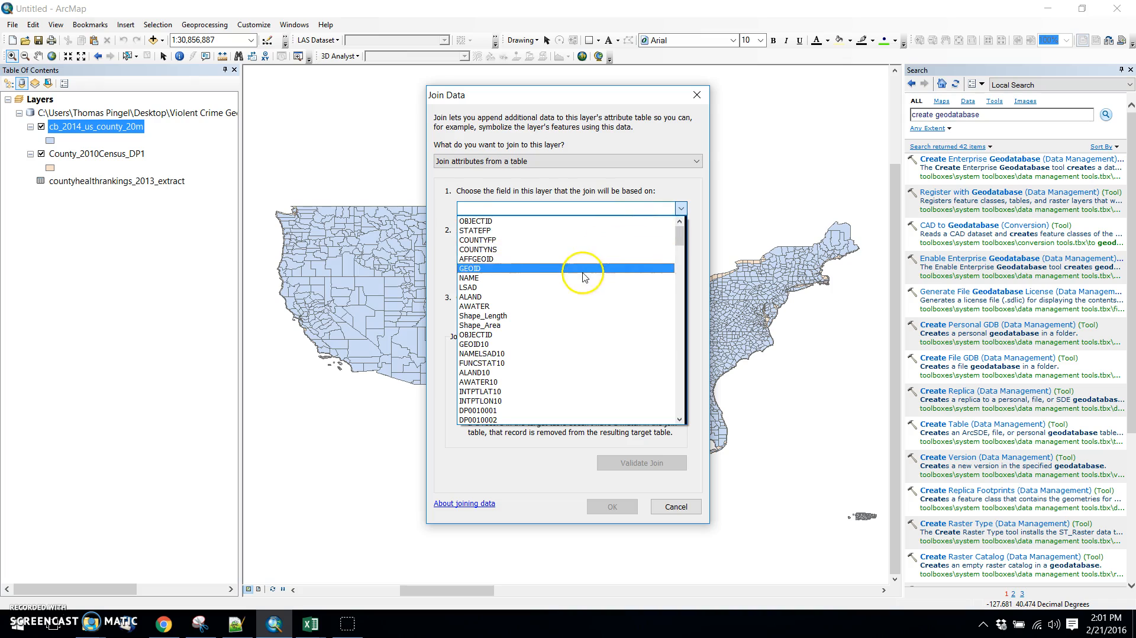
left_click(507, 279)
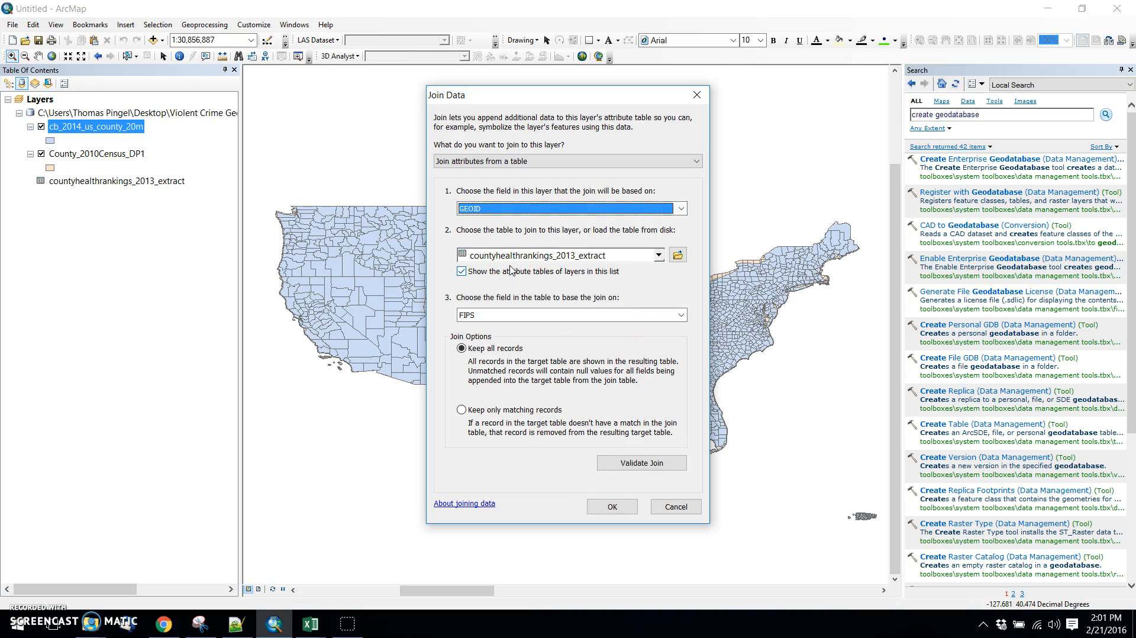
left_click(536, 314)
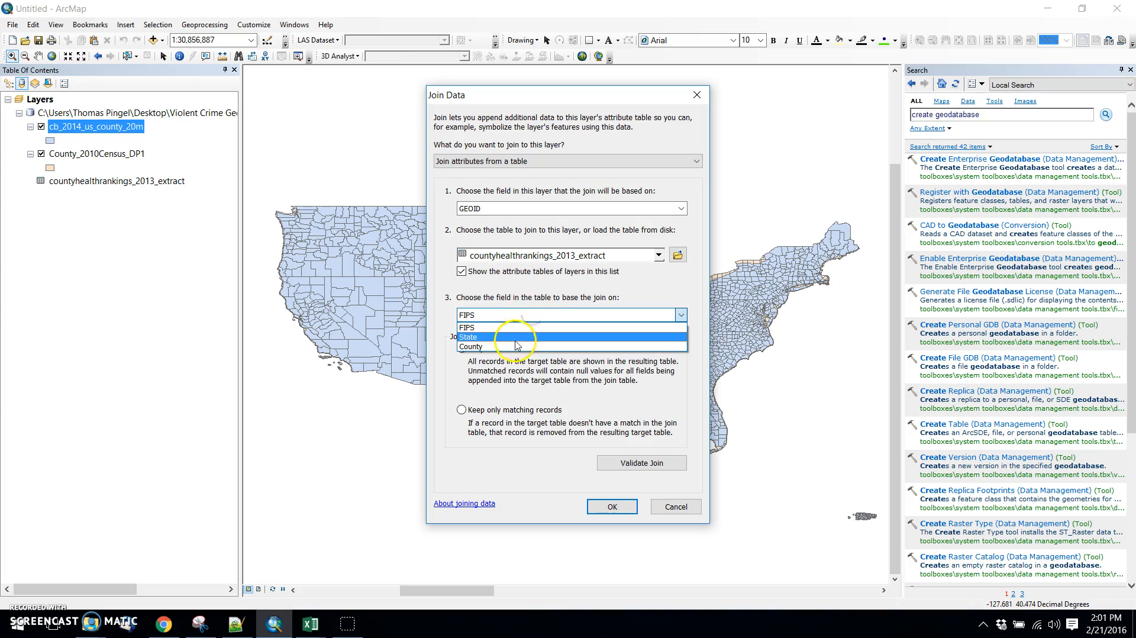
left_click(515, 328)
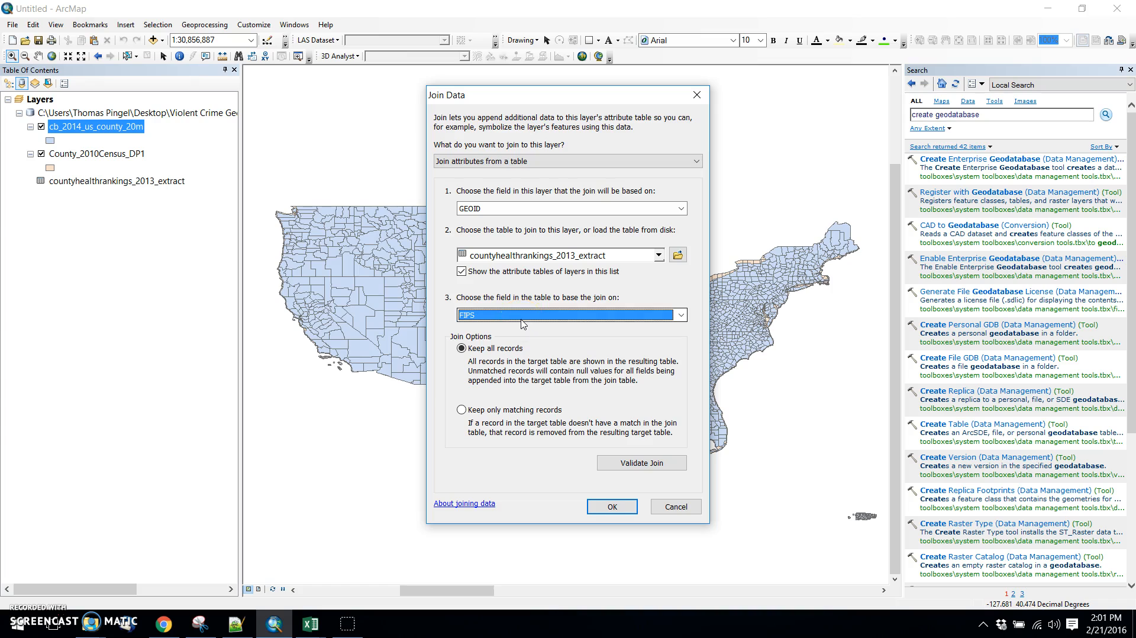
left_click(669, 504)
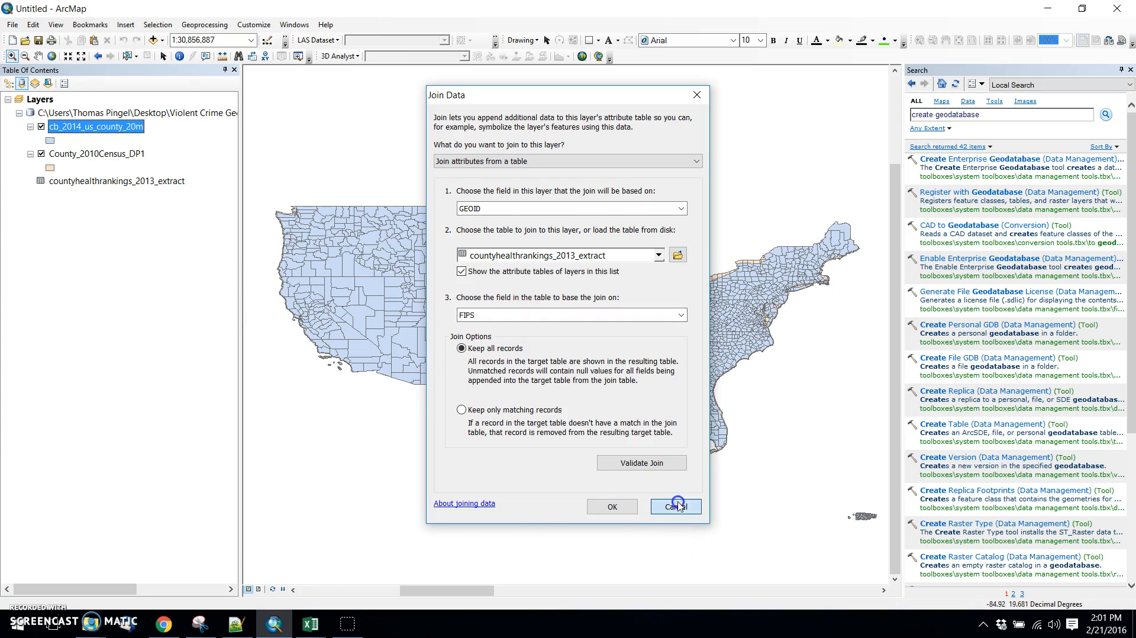
Open the countyhealthrankings_2013_extract table, examine its FIPS field and crime and unemployment columns, and close it.
right_click(114, 181)
left_click(132, 189)
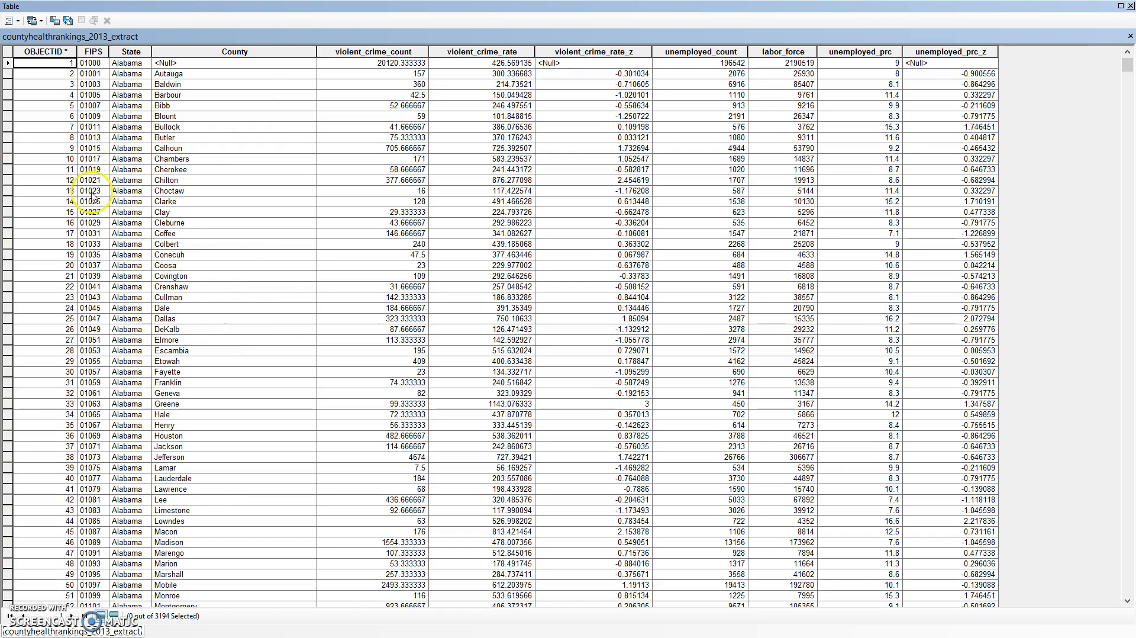
left_click(1131, 5)
Join countyhealthrankings_2013_extract to cb_2014_us_county_20m, matching GEOID to FIPS and keeping all records.
right_click(80, 126)
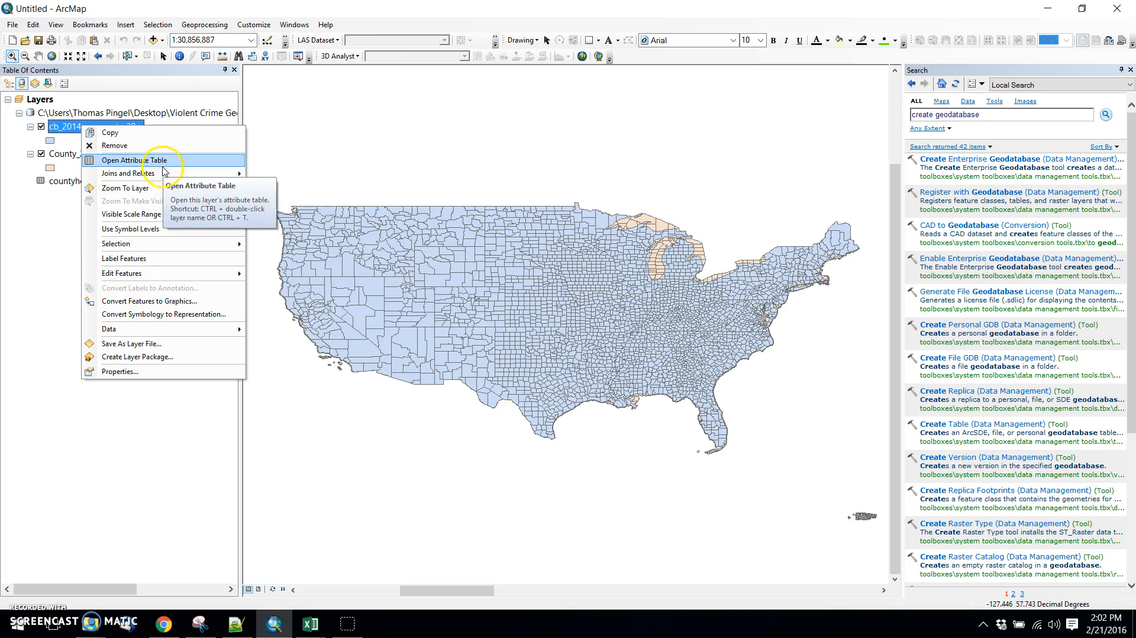
mouse_move(197, 174)
left_click(273, 174)
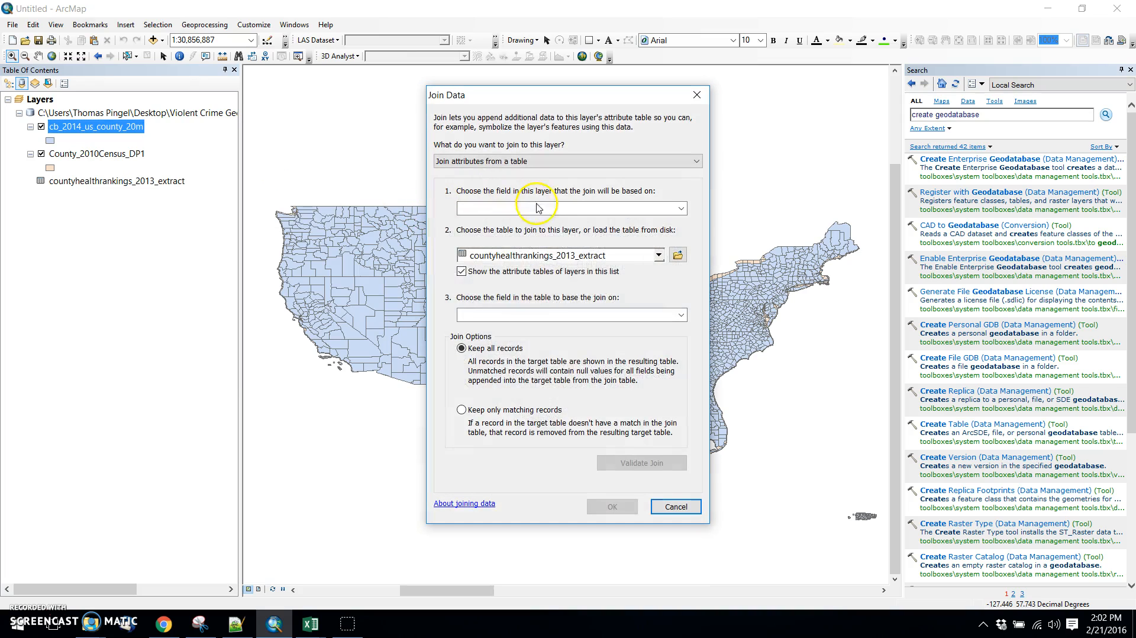
left_click(546, 206)
left_click(494, 268)
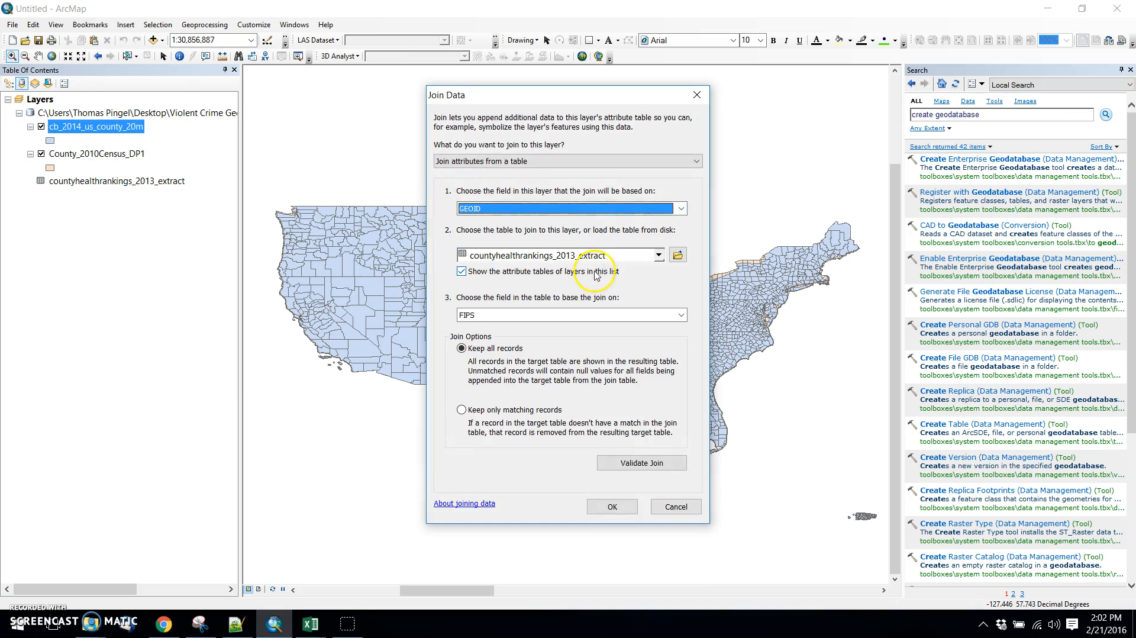
left_click(637, 259)
left_click(590, 267)
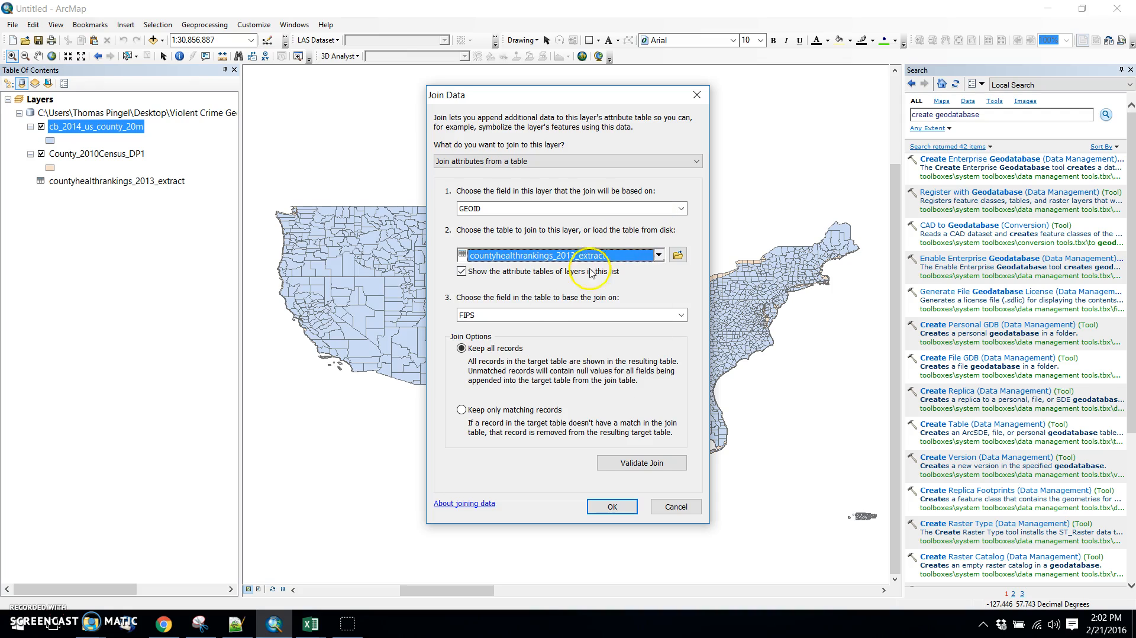
left_click(534, 320)
left_click(529, 331)
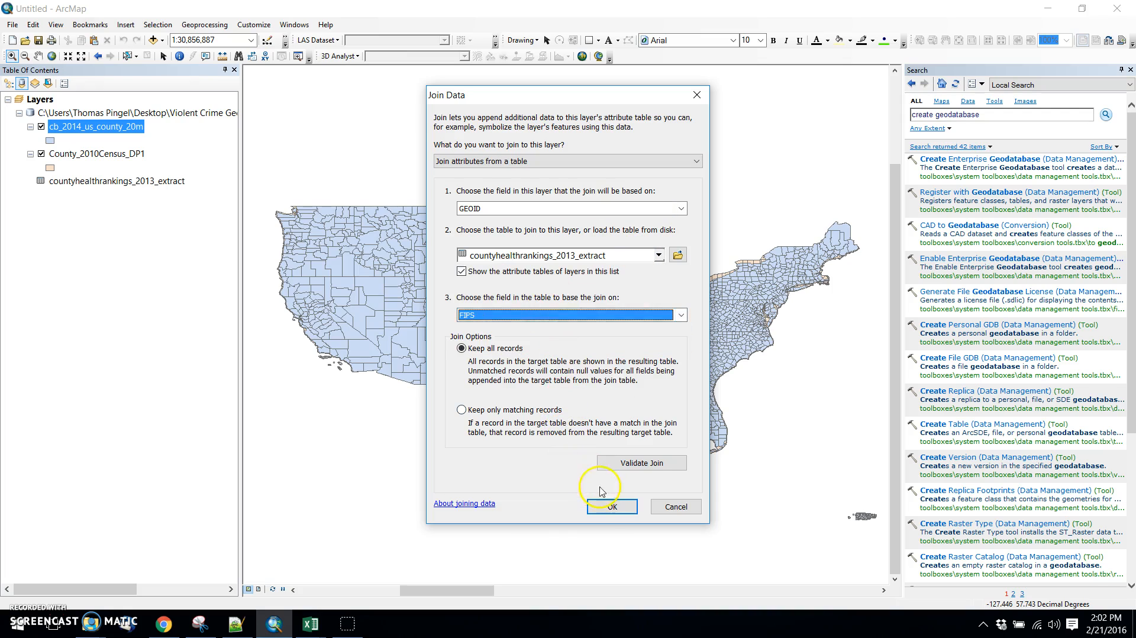
left_click(610, 507)
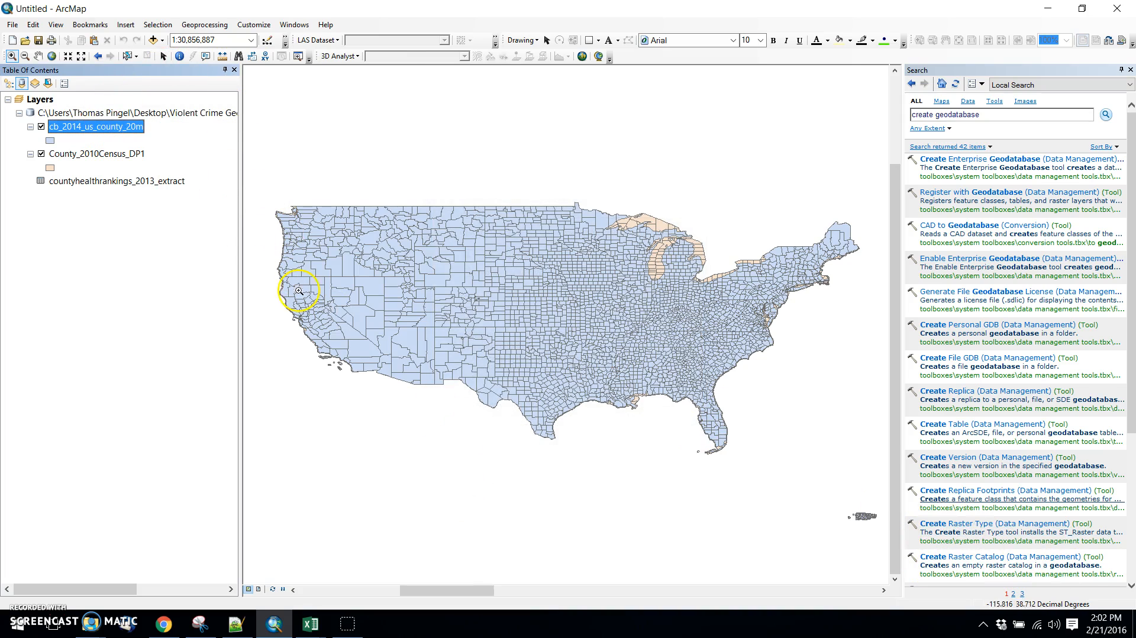
Open the attribute table of cb_2014_us_county_20m, examine the joined violent crime and unemployment columns, and close it.
right_click(103, 127)
left_click(145, 164)
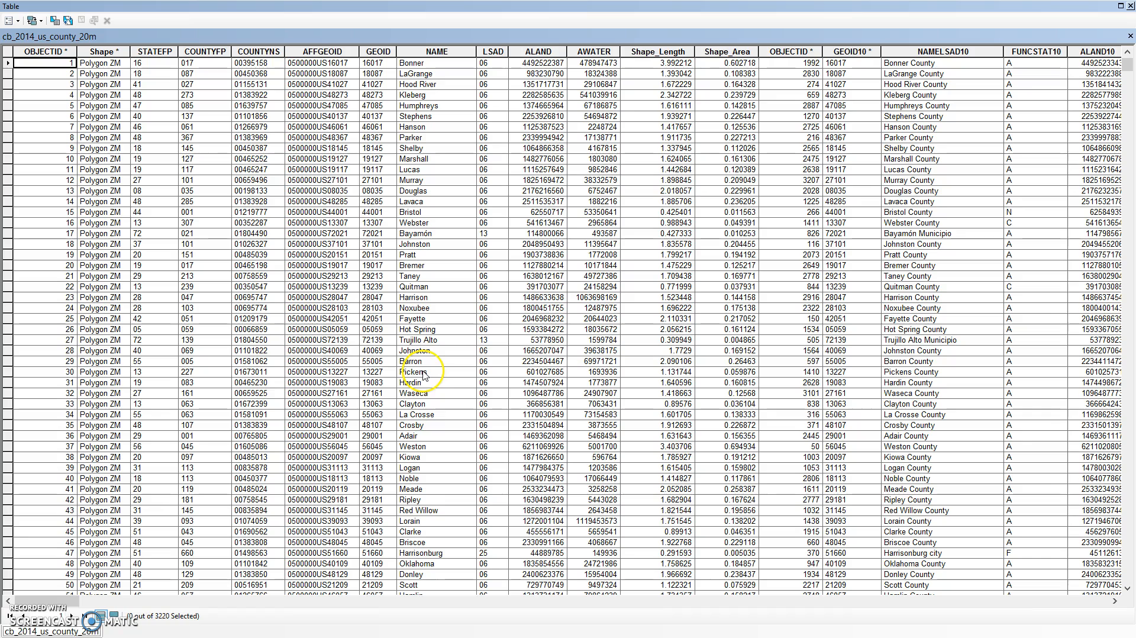
left_click_drag(42, 601, 1128, 597)
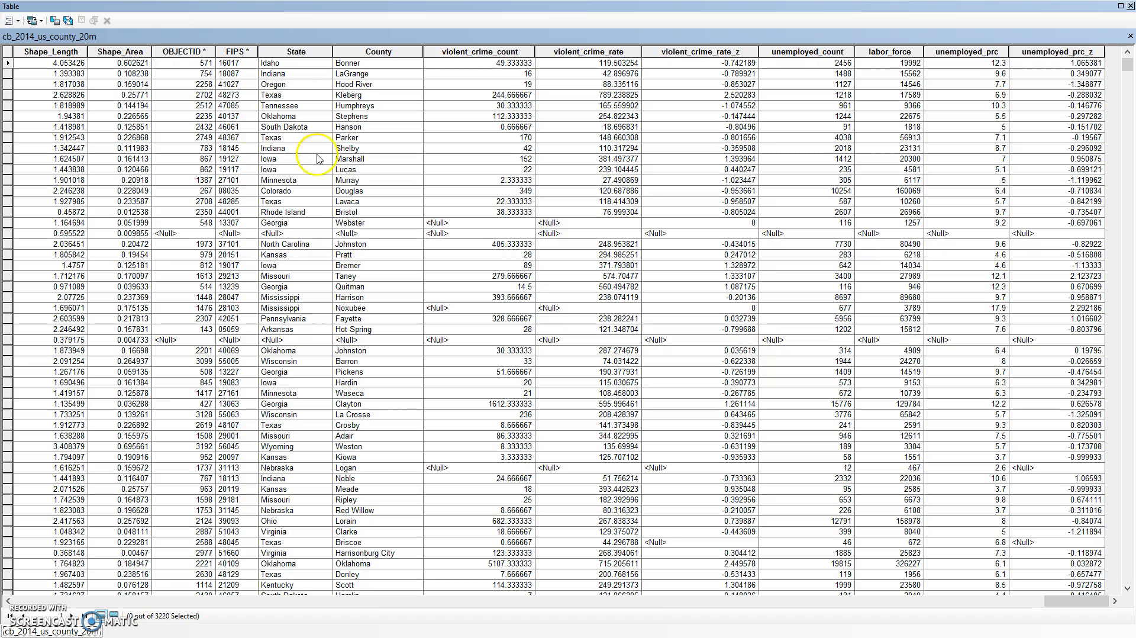
left_click(1131, 6)
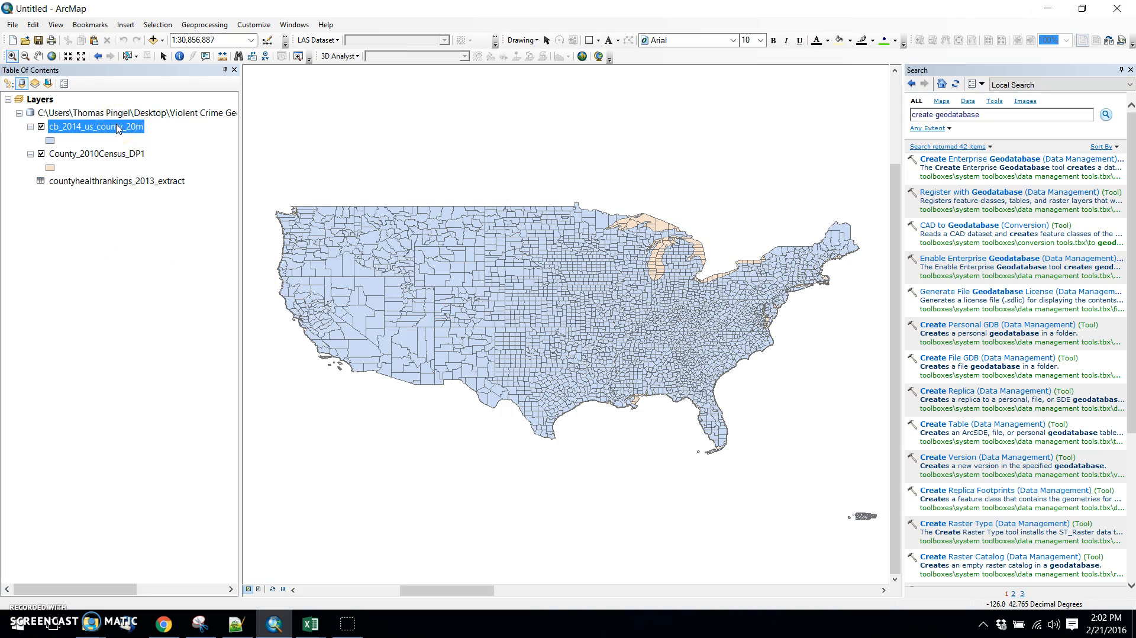
Export all features of cb_2014_us_county_20m to violent_crime_geodatabase.gdb as census_countyhealthrankings_join and add the result to the map.
right_click(119, 129)
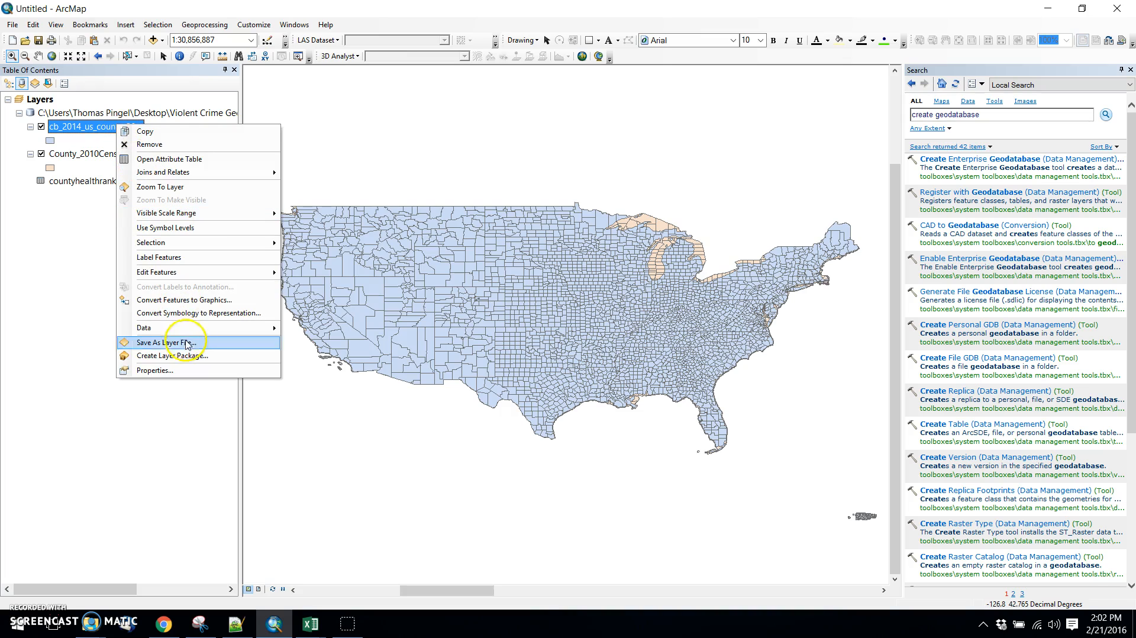
left_click(189, 329)
left_click(342, 345)
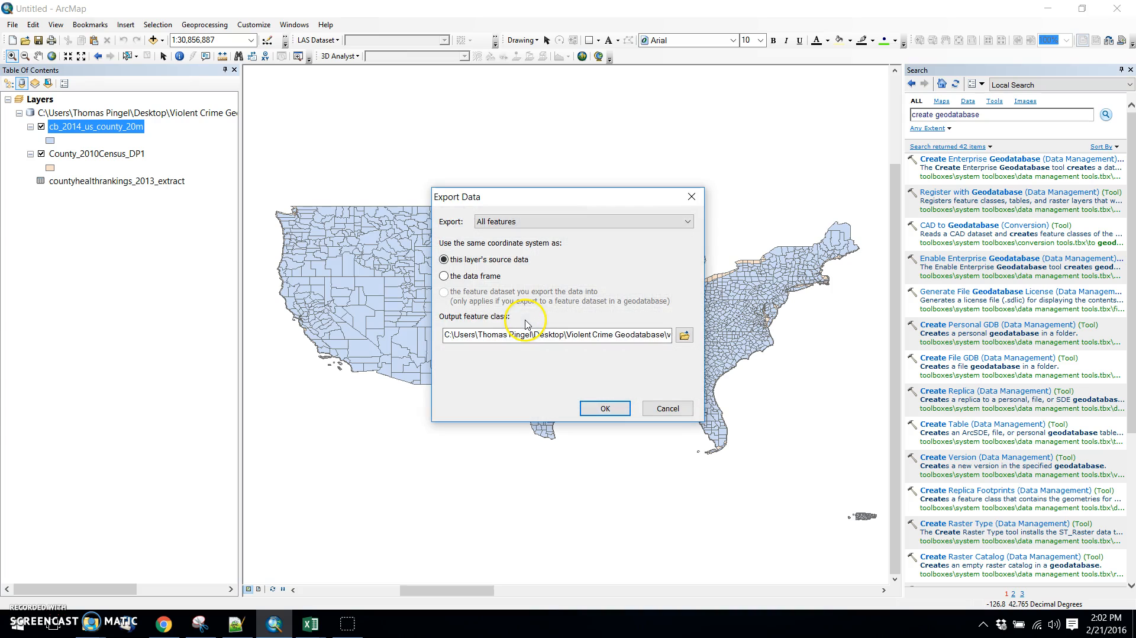
left_click(685, 336)
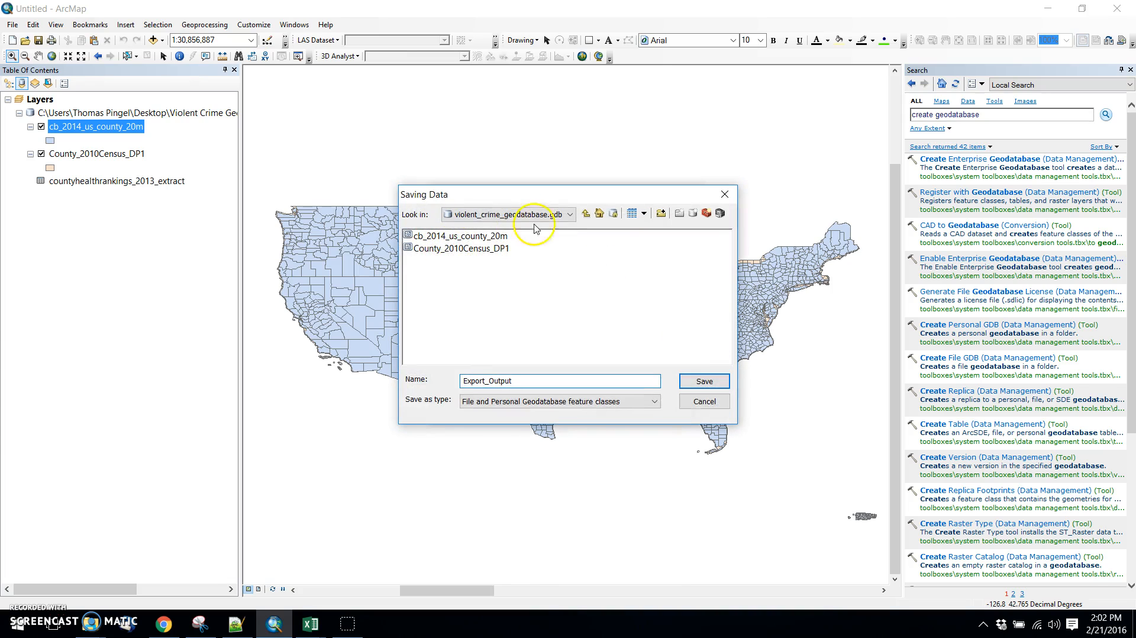
left_click(586, 214)
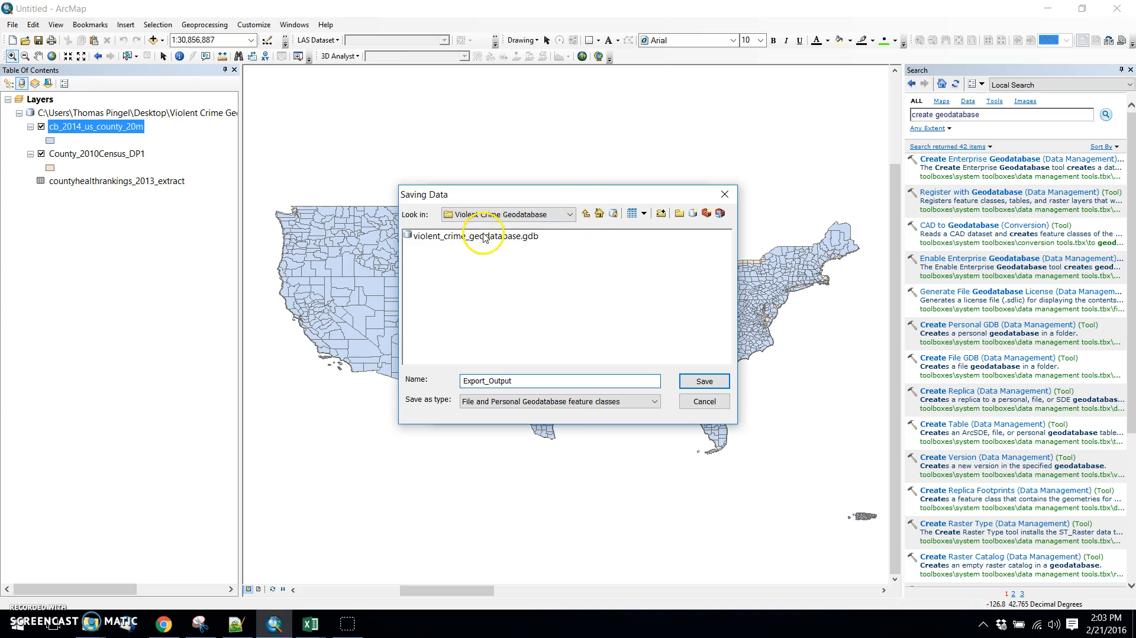
double_click(485, 237)
double_click(523, 381)
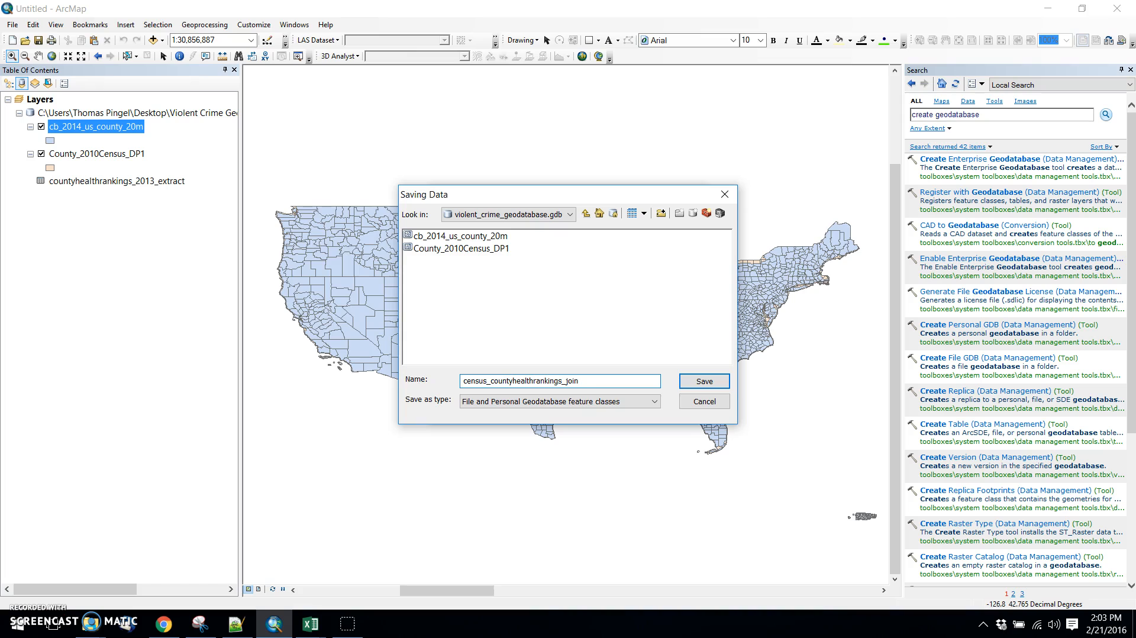
left_click(703, 381)
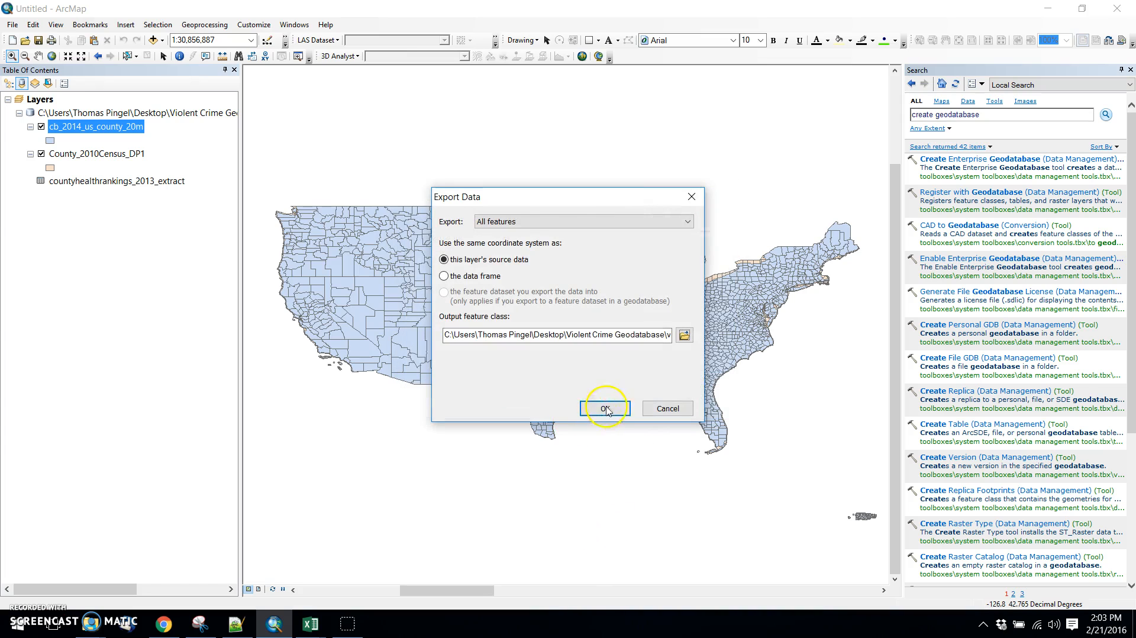
left_click(605, 409)
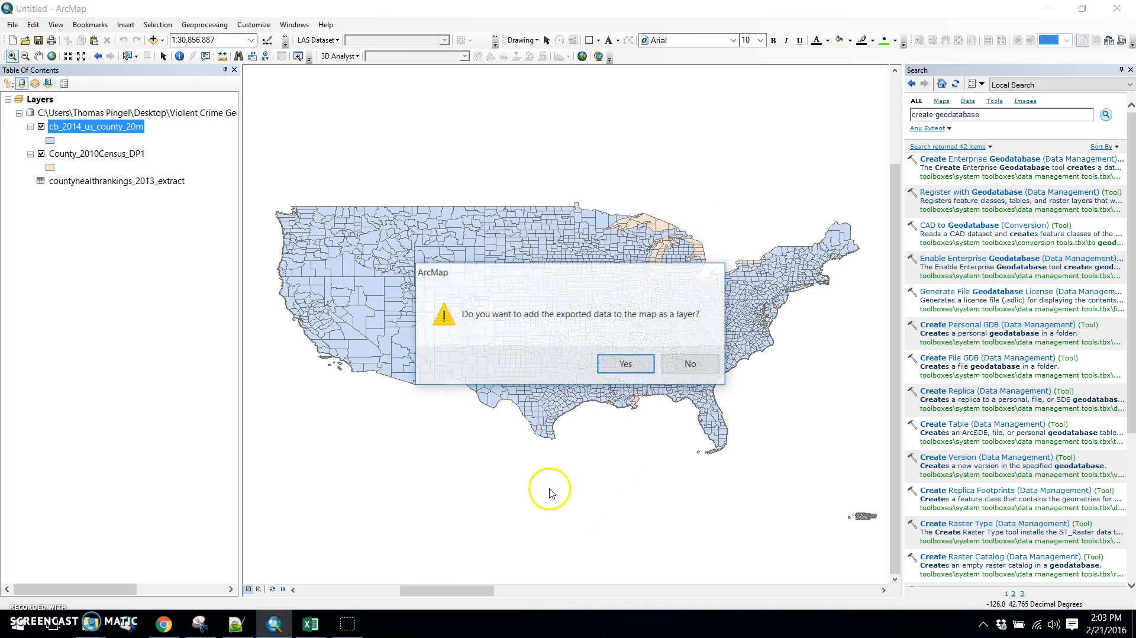
left_click(625, 363)
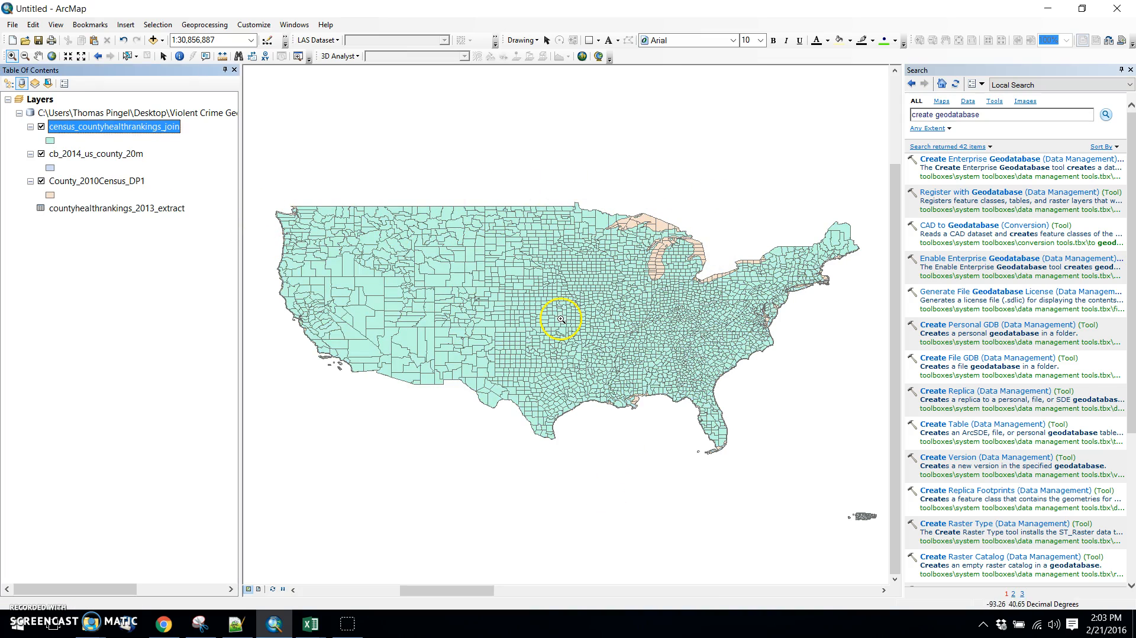
Remove cb_2014_us_county_20m, County_2010Census_DP1 and countyhealthrankings_2013_extract from the map.
left_click(99, 153)
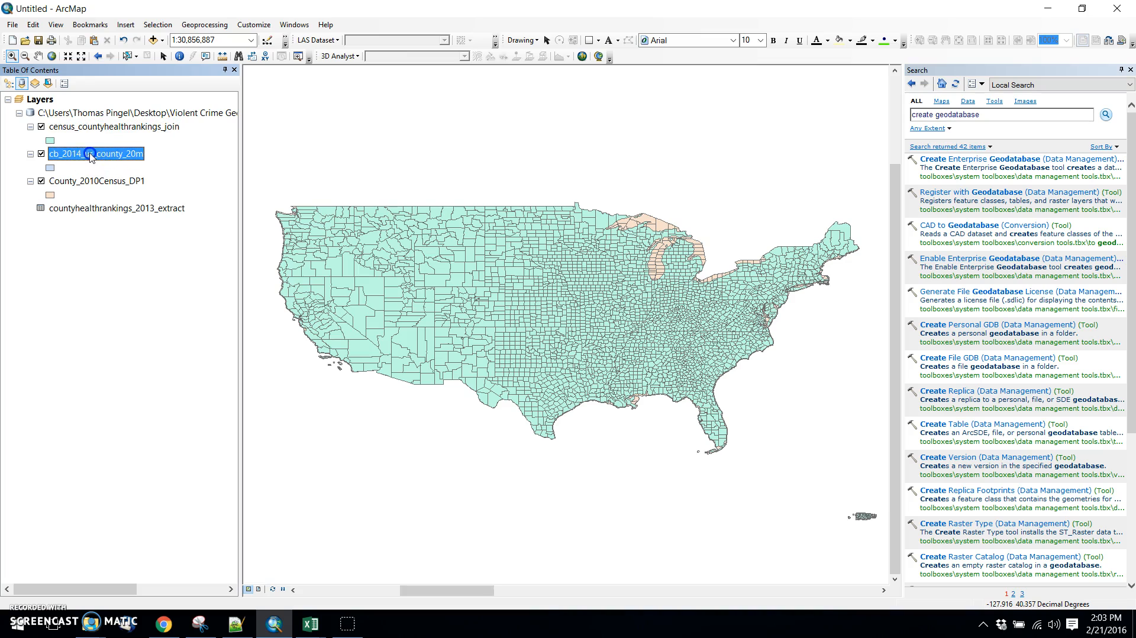
left_click(90, 207)
right_click(99, 156)
left_click(115, 174)
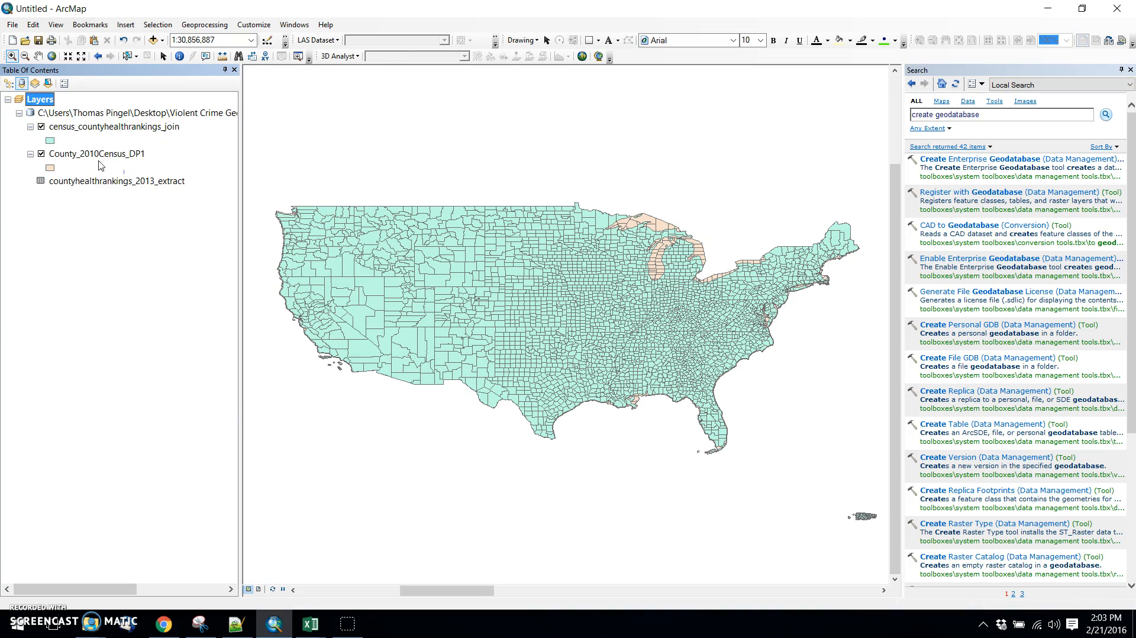
left_click(94, 154)
right_click(93, 156)
left_click(113, 176)
right_click(98, 155)
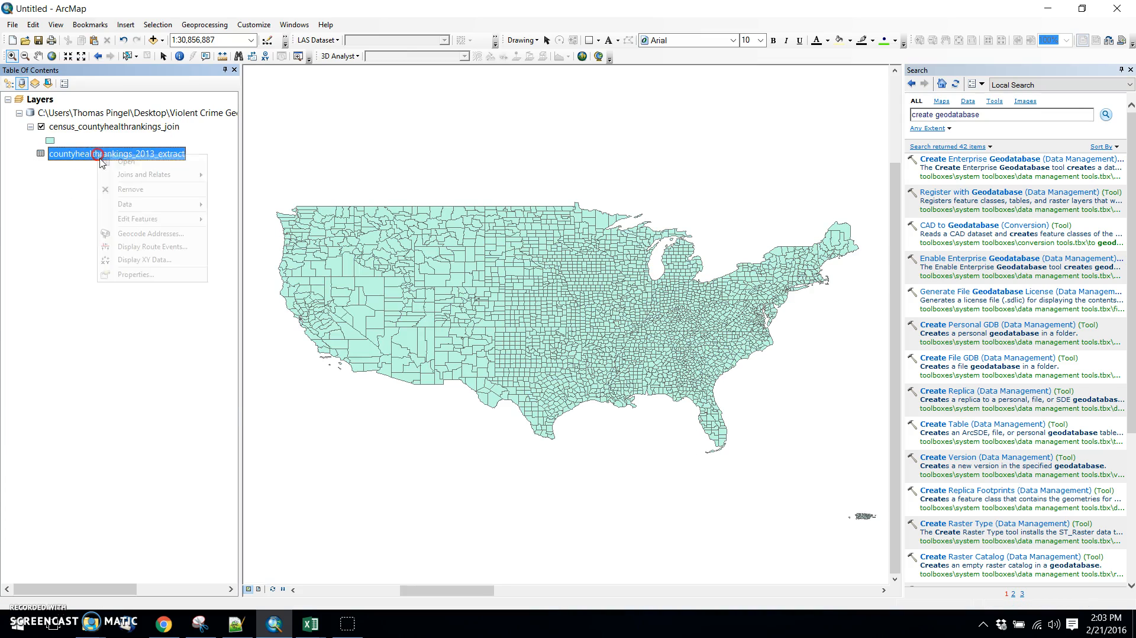
left_click(123, 190)
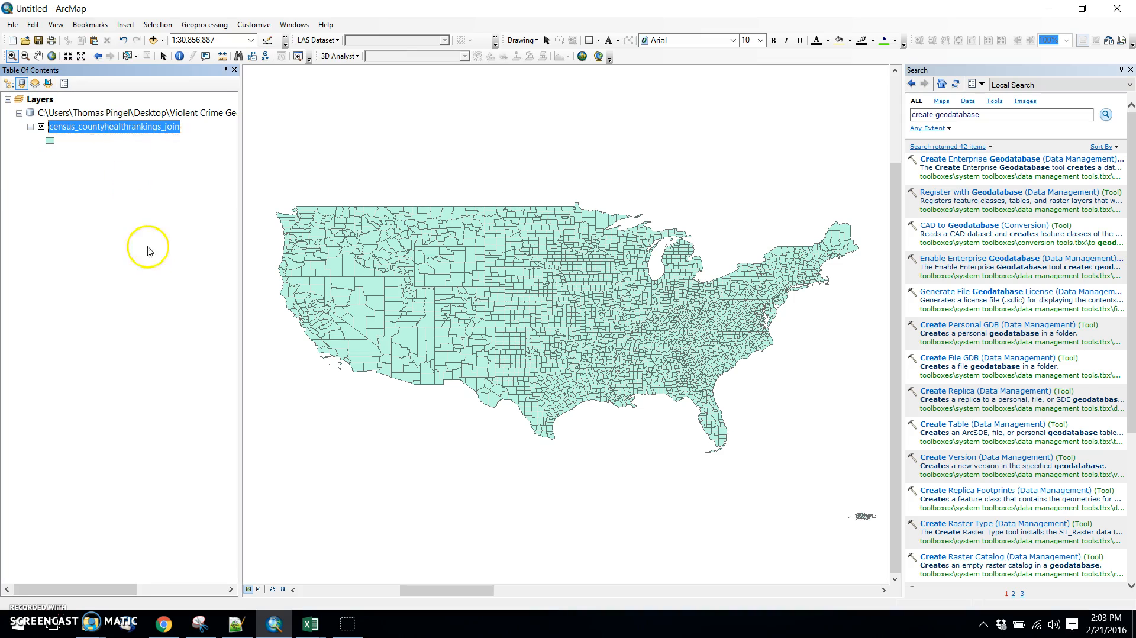
Open the attribute table of census_countyhealthrankings_join and examine its violent crime and unemployment columns.
right_click(115, 129)
left_click(139, 161)
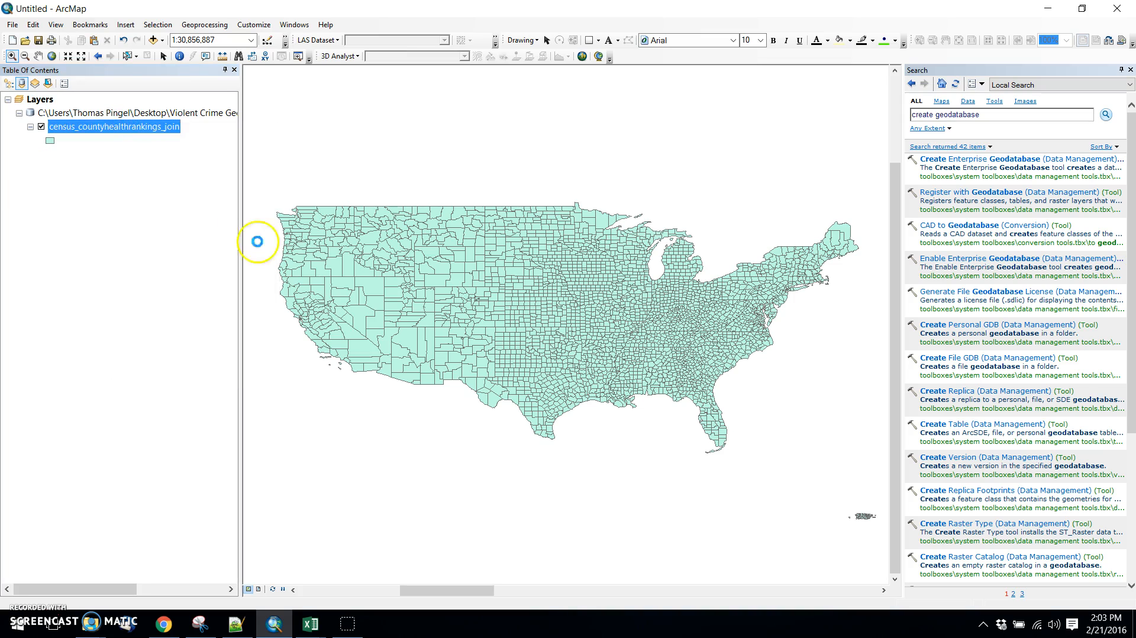
left_click_drag(50, 601, 1084, 613)
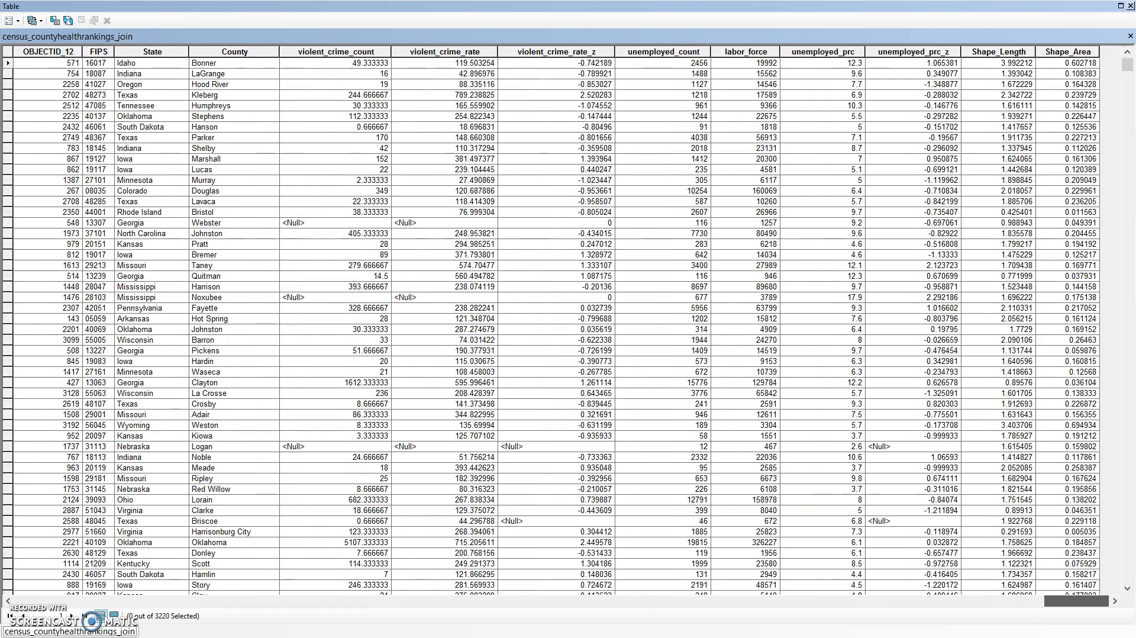